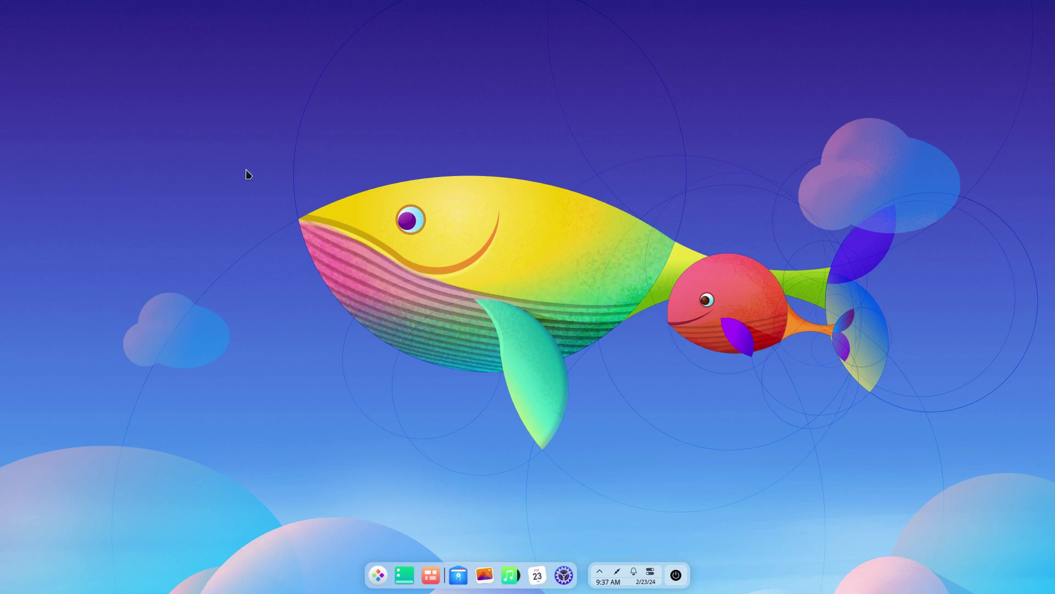
Show the ArcoLinux neofetch summary in Deepin Terminal, then briefly toggle the dock's launcher menu.
key(ctrl+alt+t)
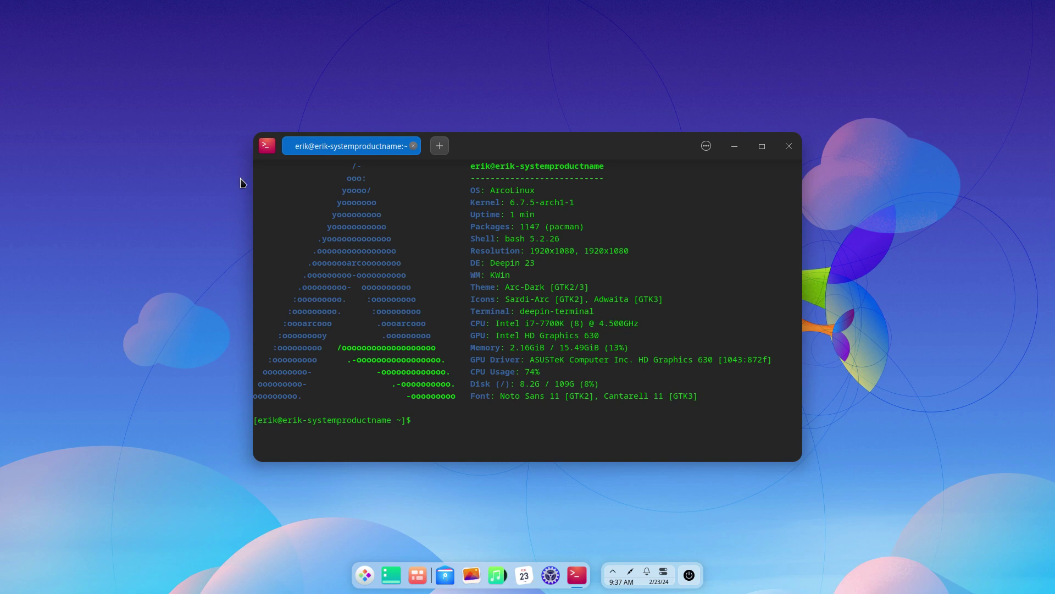
click(365, 575)
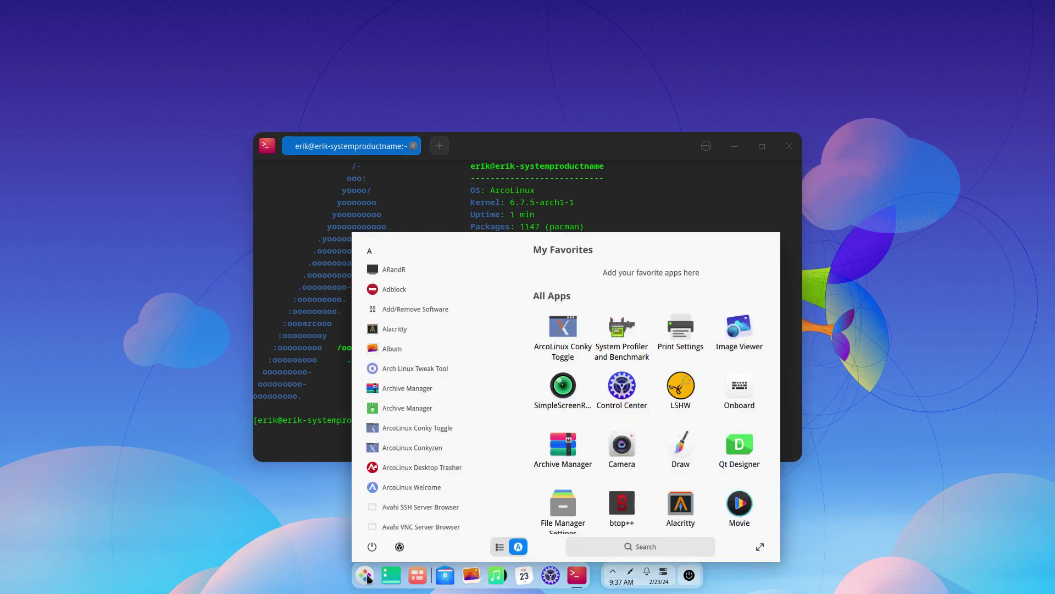
click(368, 577)
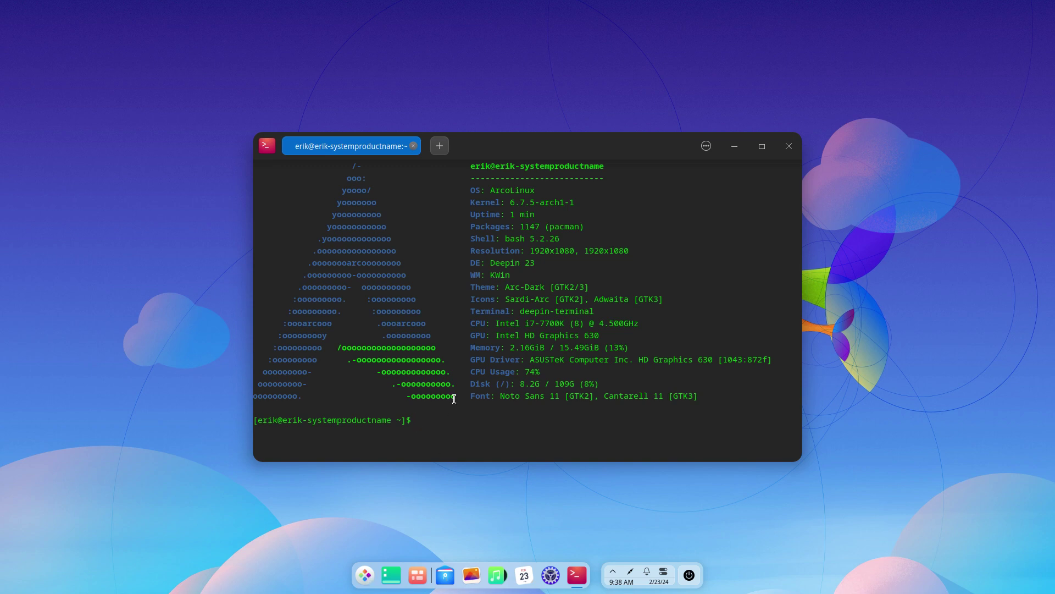
Close the terminal and preview the rainbow wave and hummingbird wallpapers from the desktop menu.
click(790, 149)
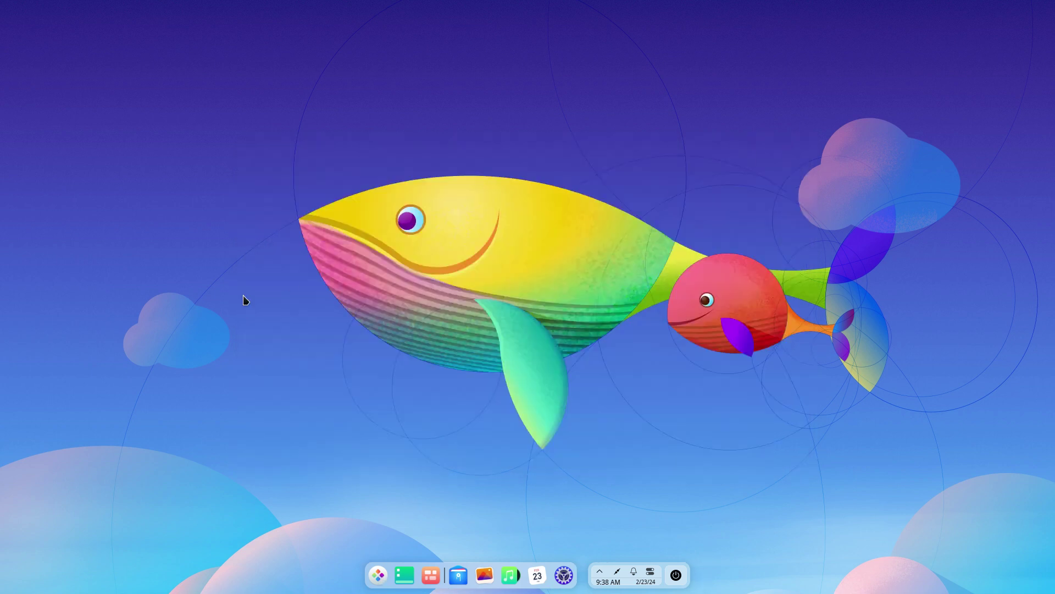
right_click(291, 144)
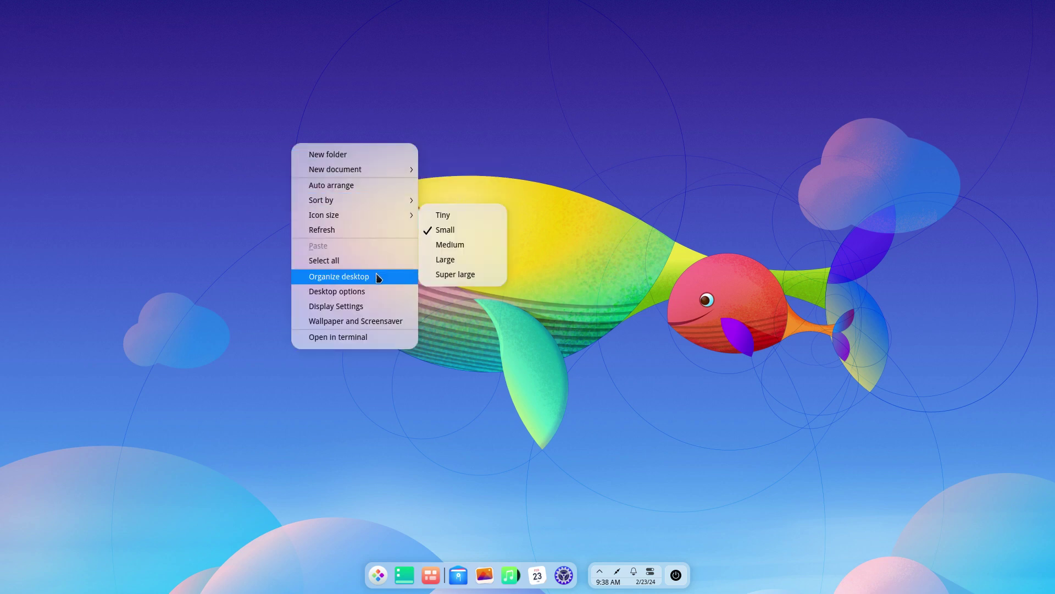
click(396, 325)
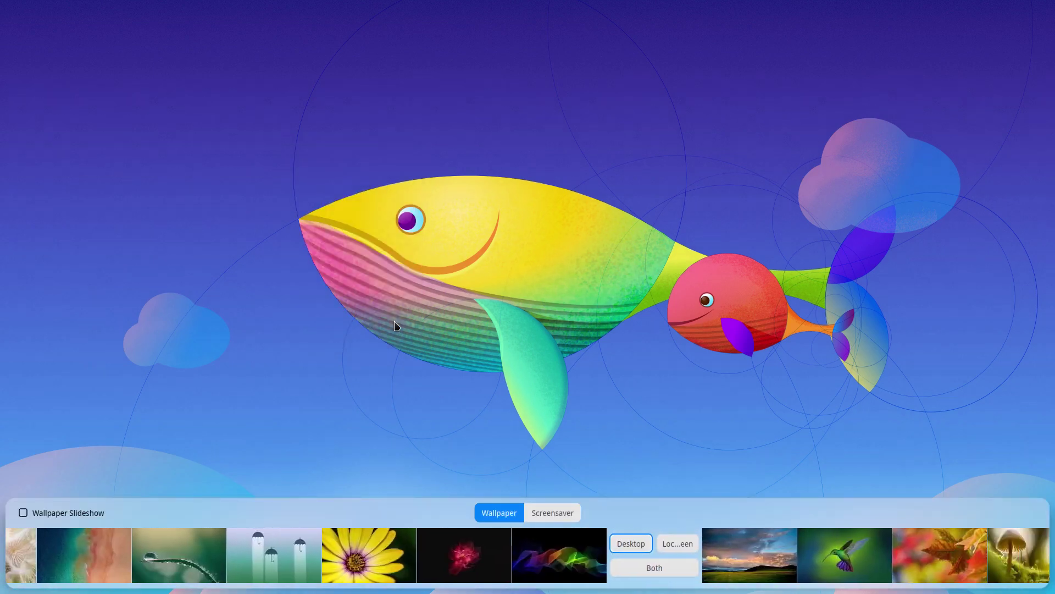
click(411, 574)
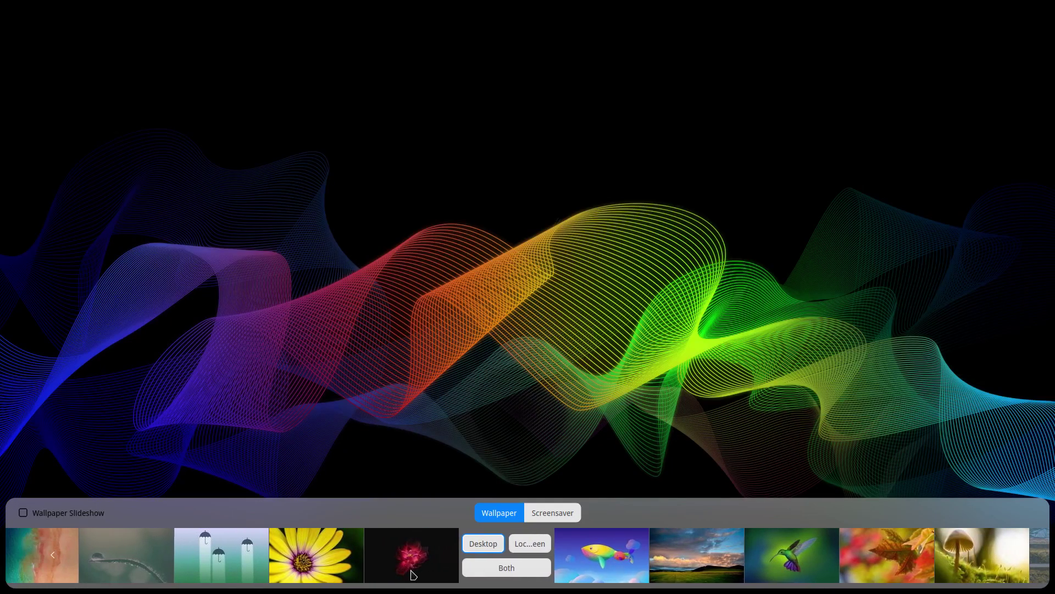
click(807, 566)
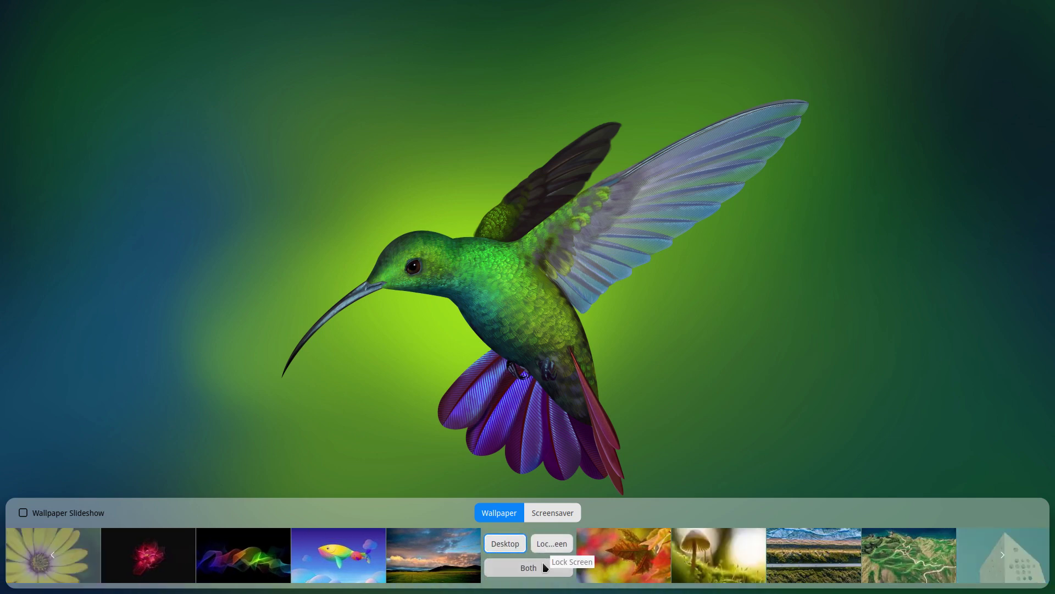
View the Screensaver choices, return to Wallpaper, and close the chooser panel.
click(548, 518)
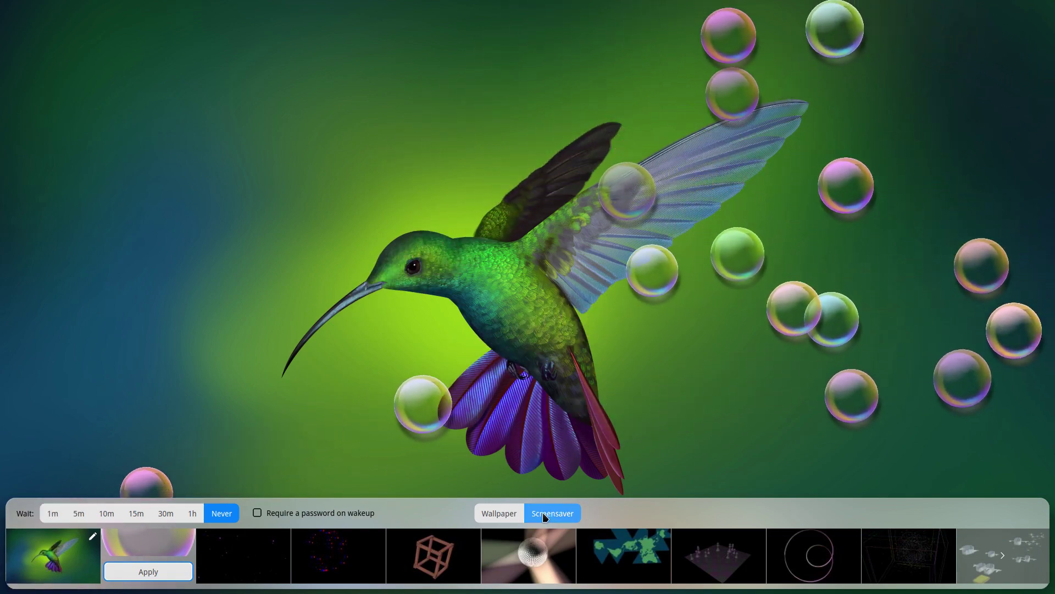
click(500, 514)
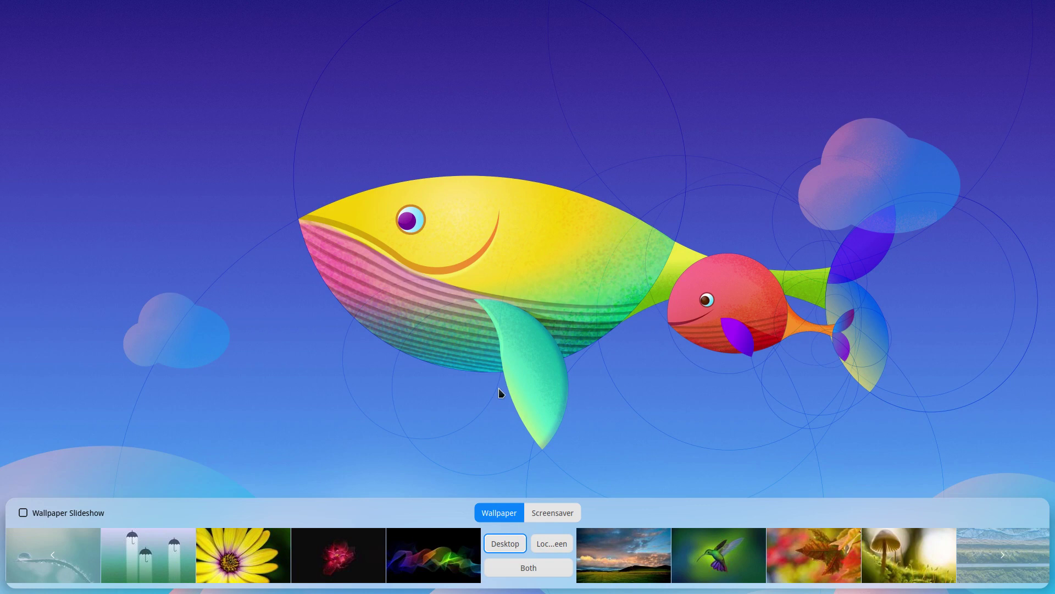
click(567, 447)
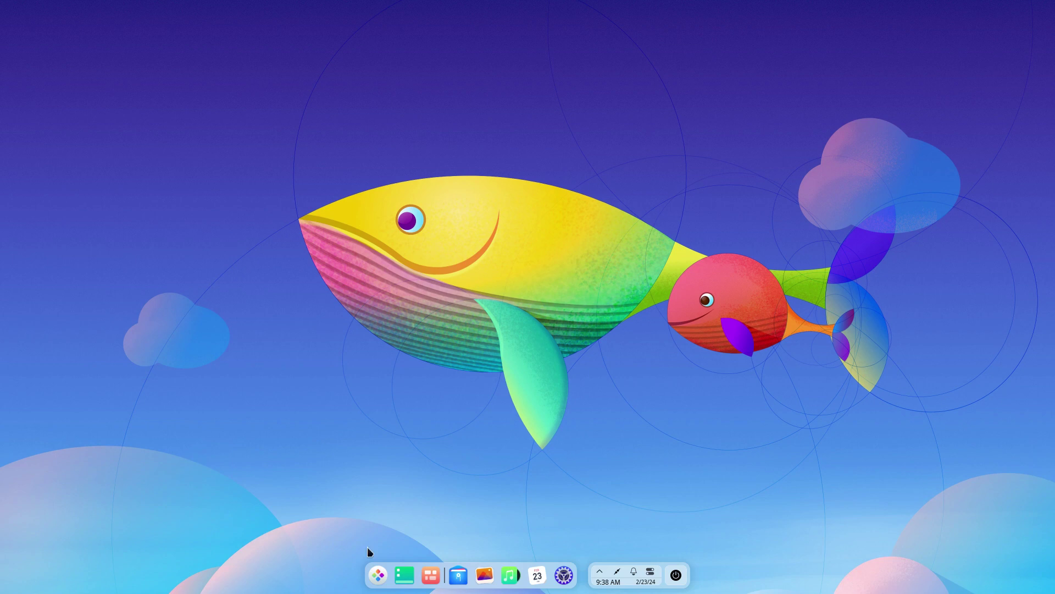
Open the launcher and scroll down through the All Apps grid.
click(382, 575)
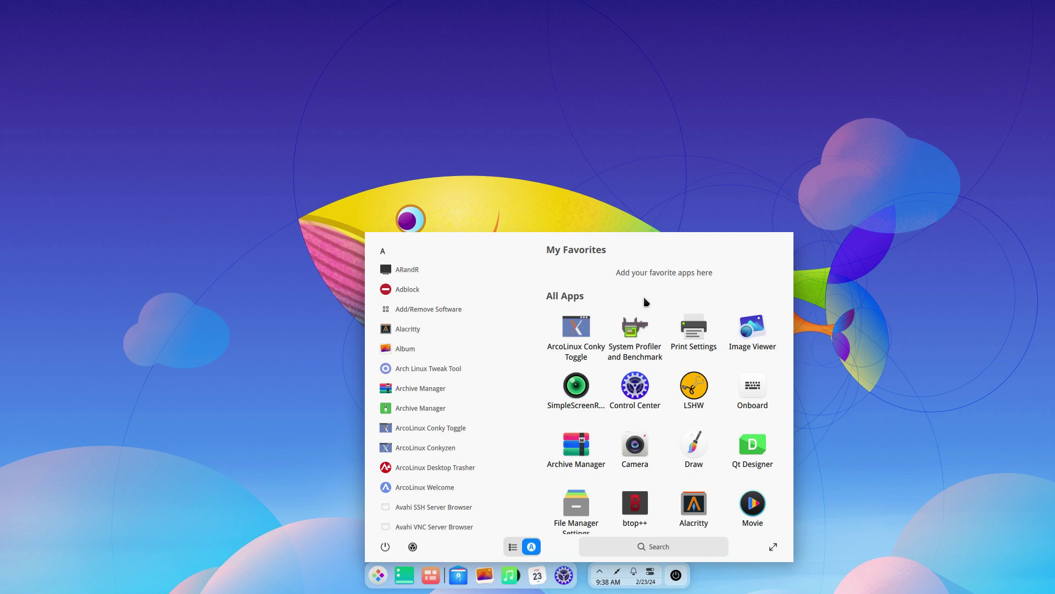
scroll(652, 474, down, 1)
scroll(652, 474, down, 1)
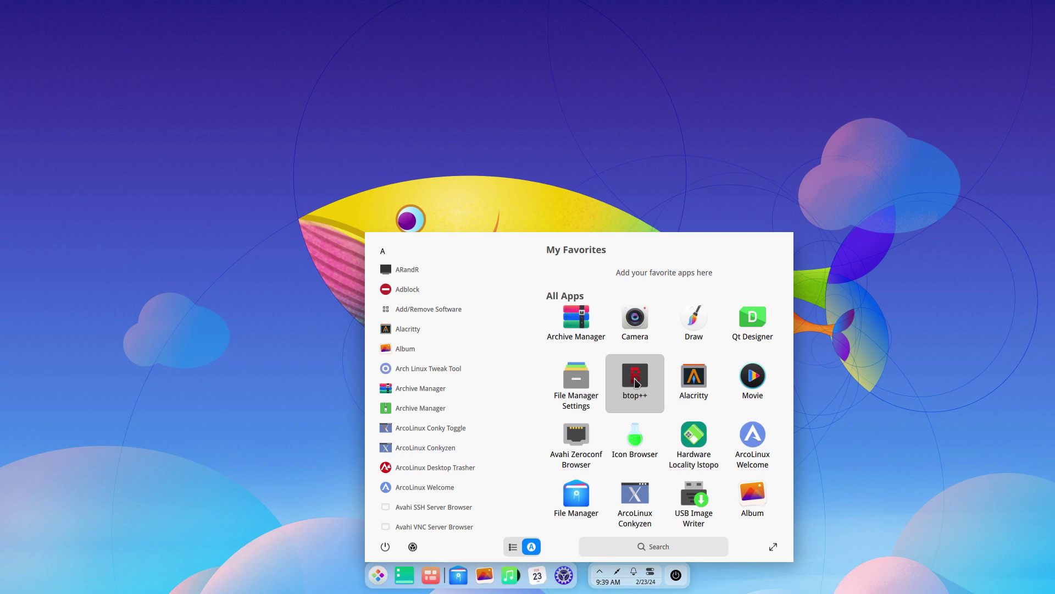
scroll(636, 383, down, 1)
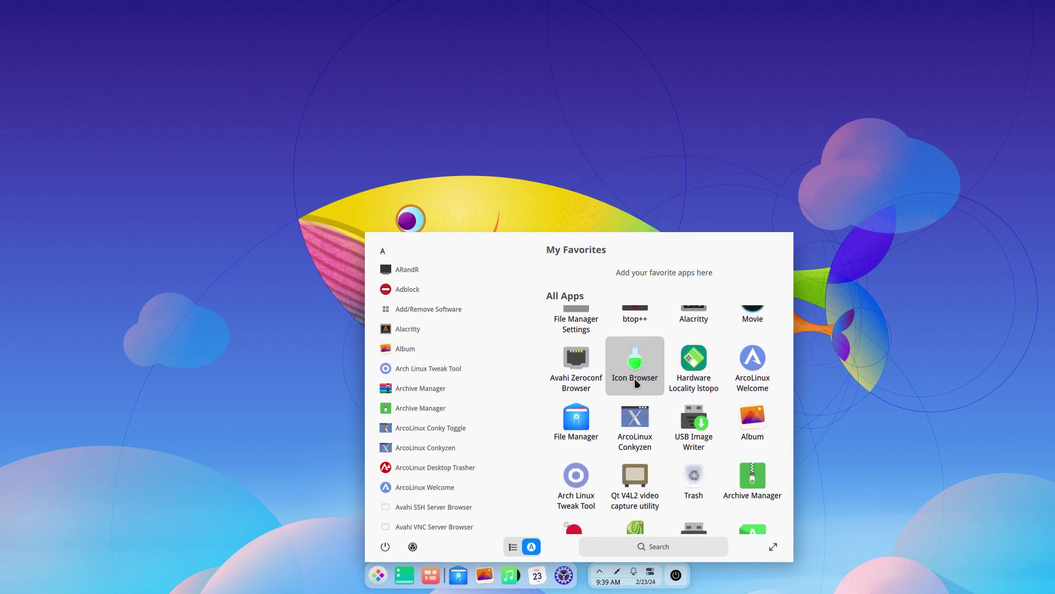
scroll(636, 384, down, 1)
scroll(636, 383, down, 1)
scroll(636, 383, down, 1)
scroll(636, 383, down, 1)
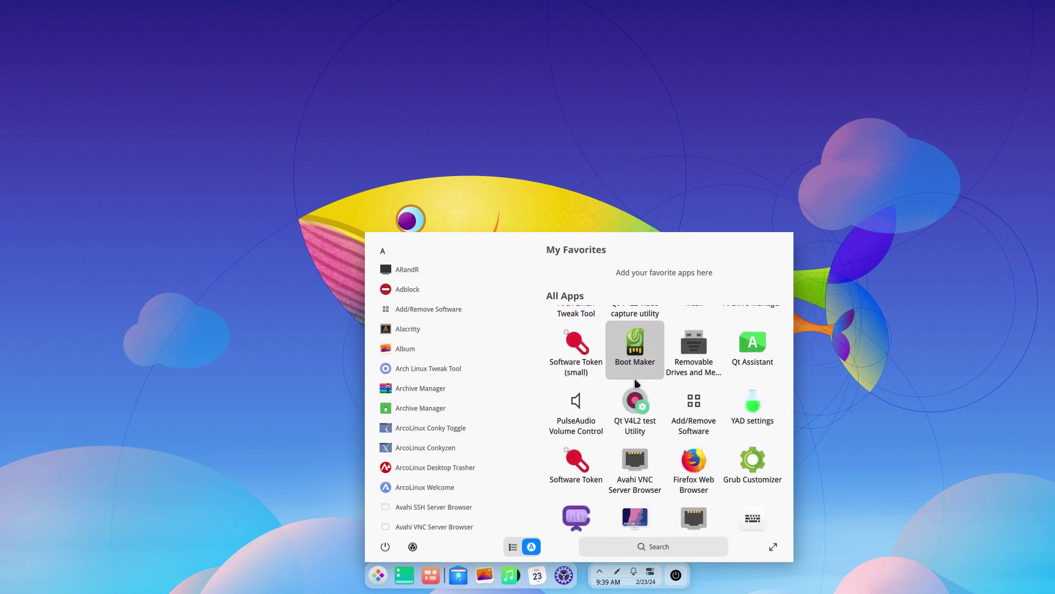
scroll(636, 383, down, 1)
scroll(636, 383, down, 1)
scroll(636, 383, down, 1)
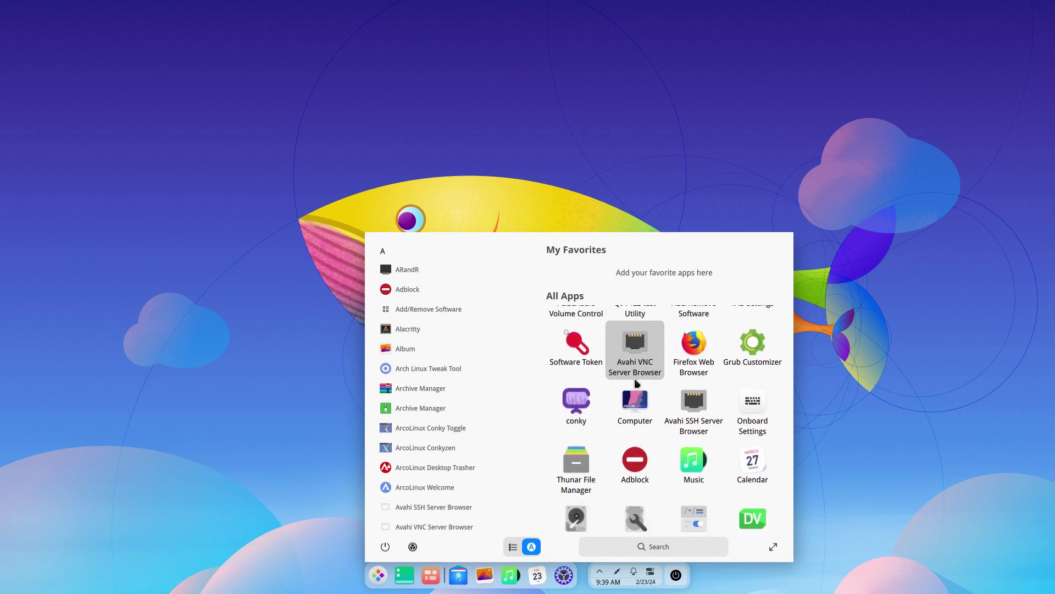
scroll(636, 383, down, 2)
scroll(636, 383, down, 2)
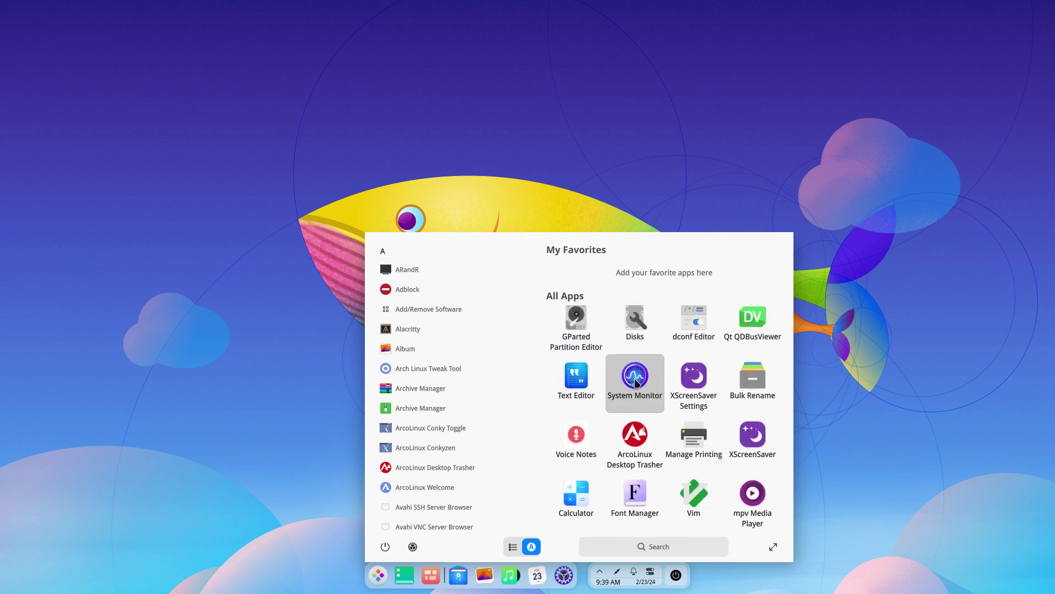
scroll(636, 383, down, 2)
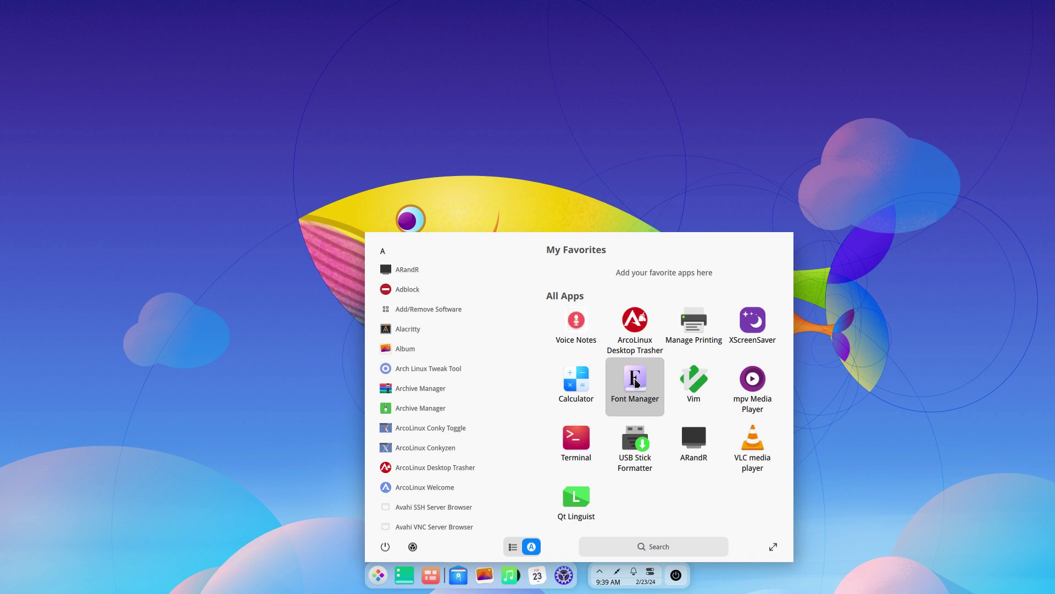
Scroll the All Apps grid back up to the top.
scroll(636, 383, up, 2)
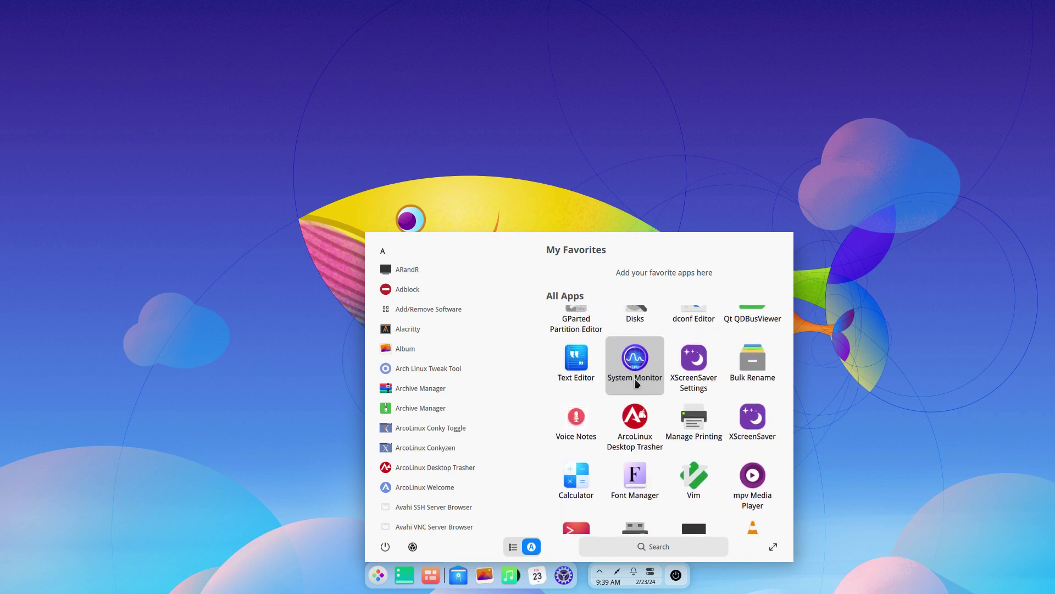
scroll(636, 384, up, 2)
scroll(636, 383, up, 2)
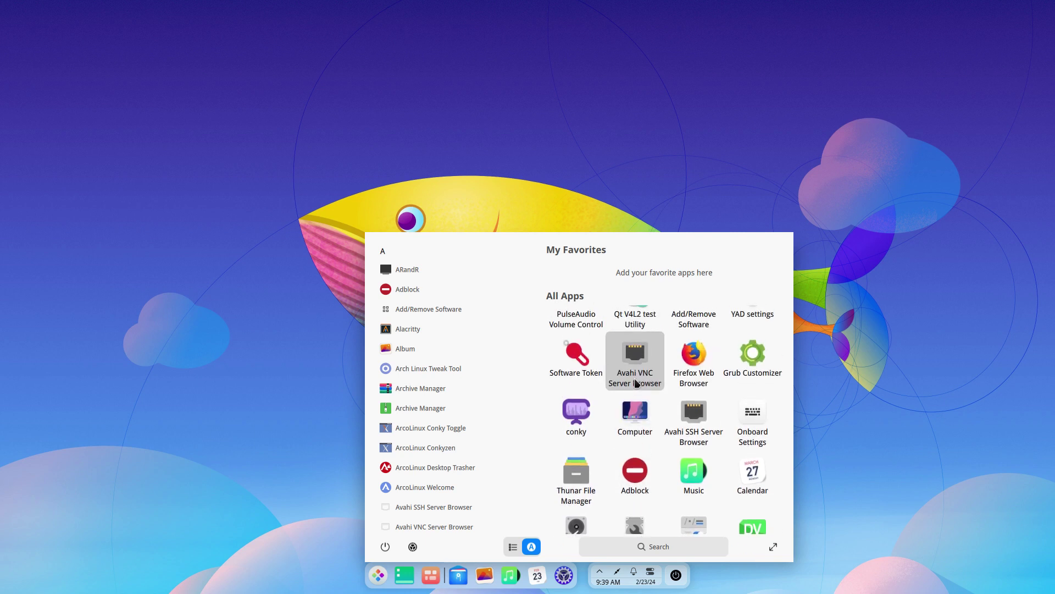
scroll(636, 383, up, 1)
scroll(636, 383, up, 1)
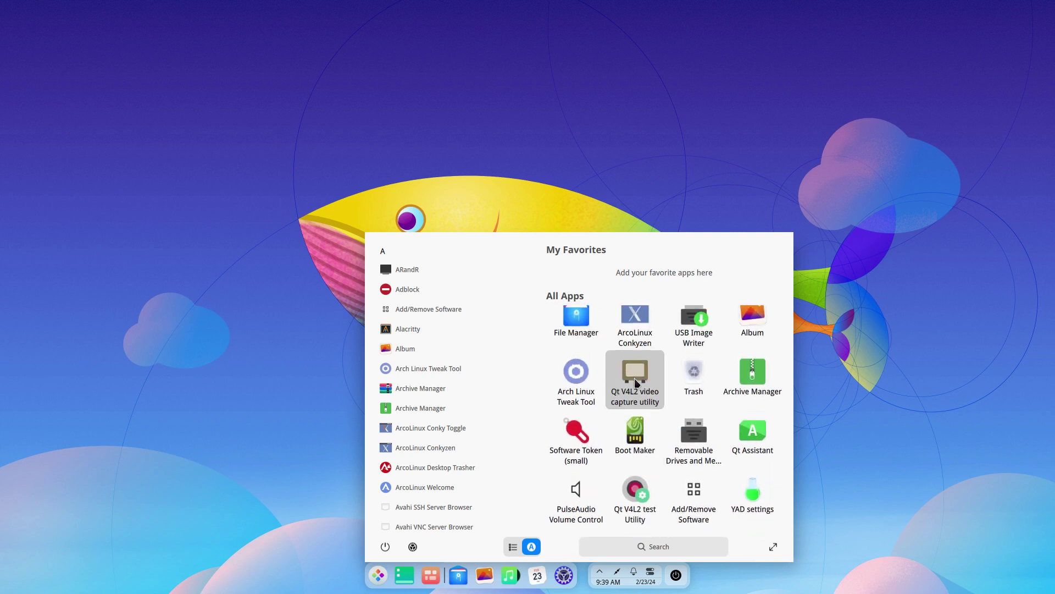
scroll(636, 383, up, 1)
scroll(636, 383, up, 1)
scroll(636, 384, up, 1)
scroll(636, 383, up, 2)
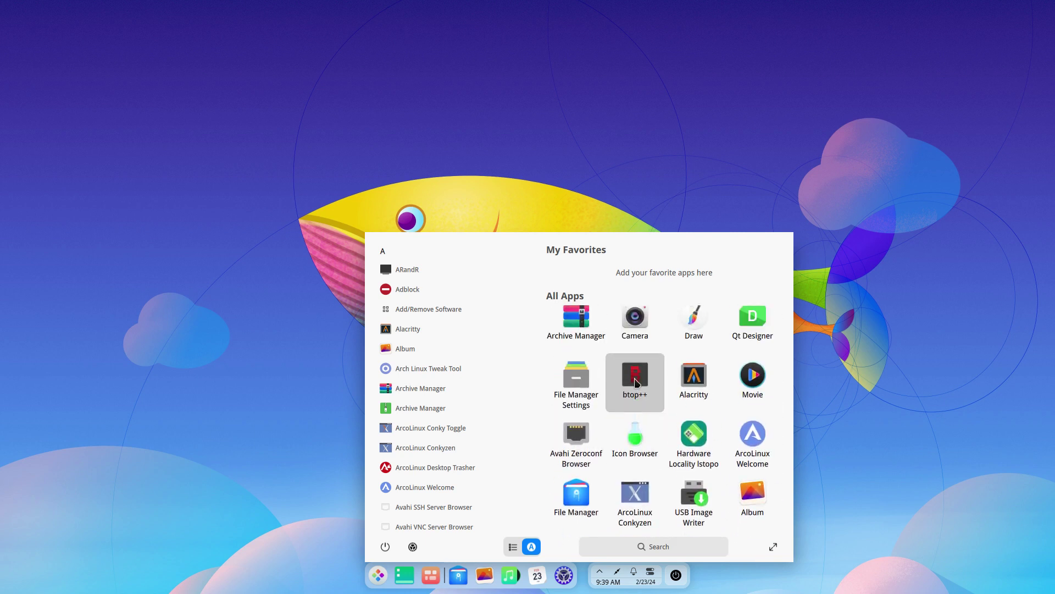
scroll(636, 383, up, 1)
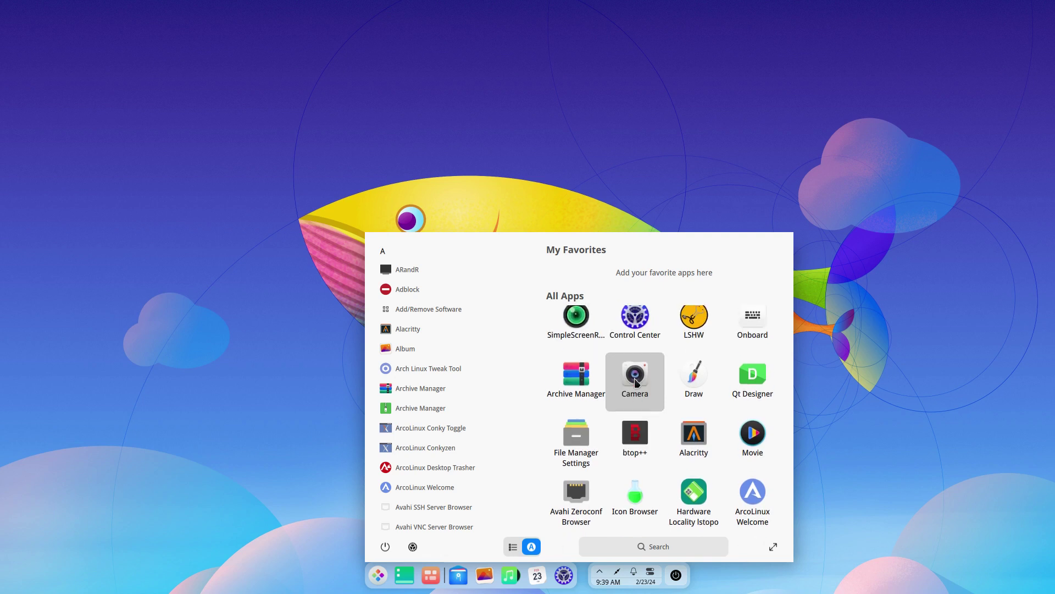
scroll(636, 383, up, 1)
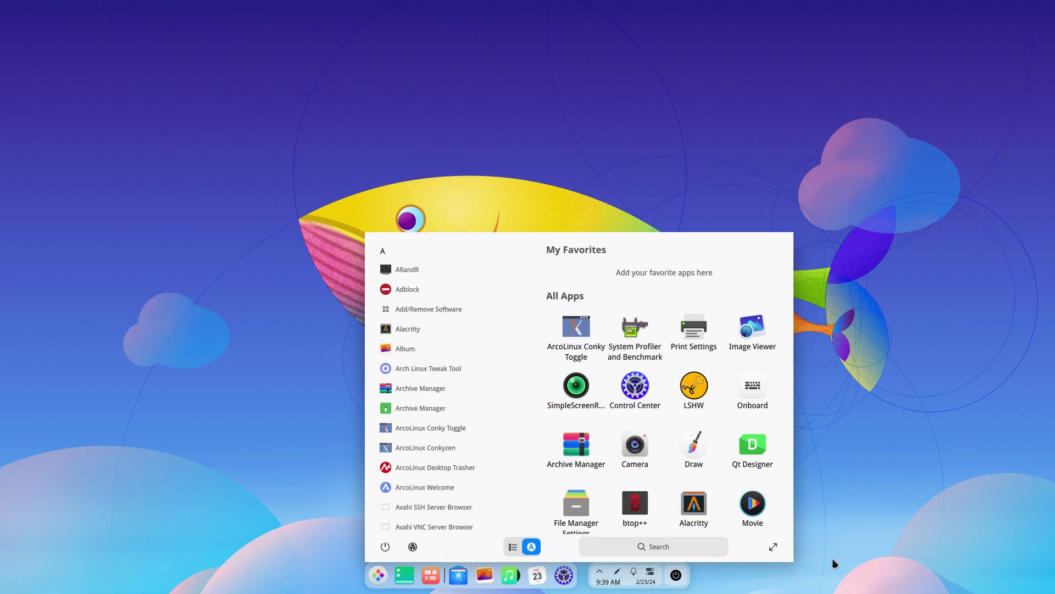
click(771, 546)
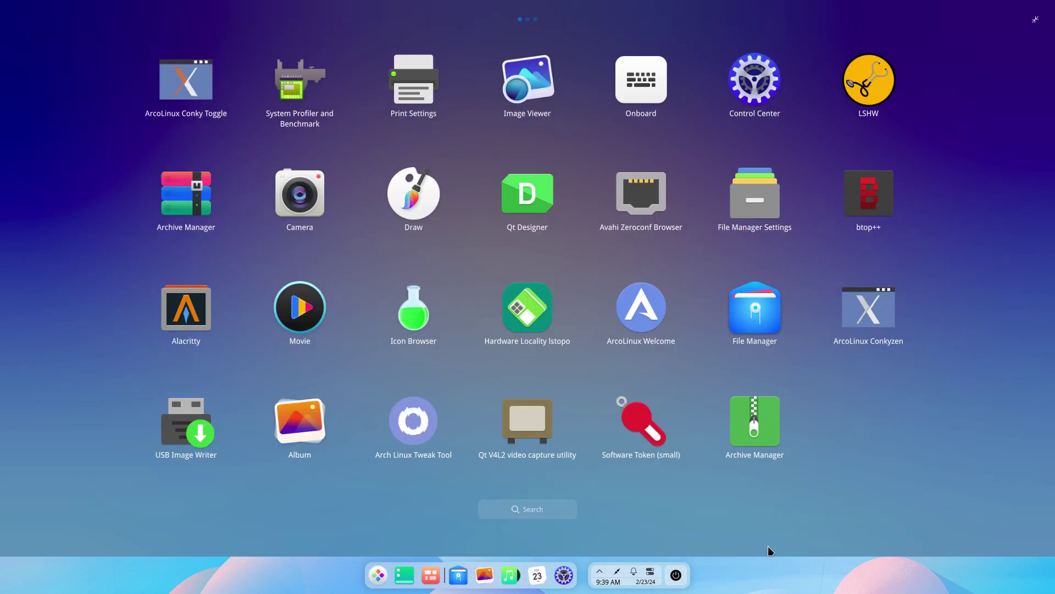
scroll(783, 519, down, 1)
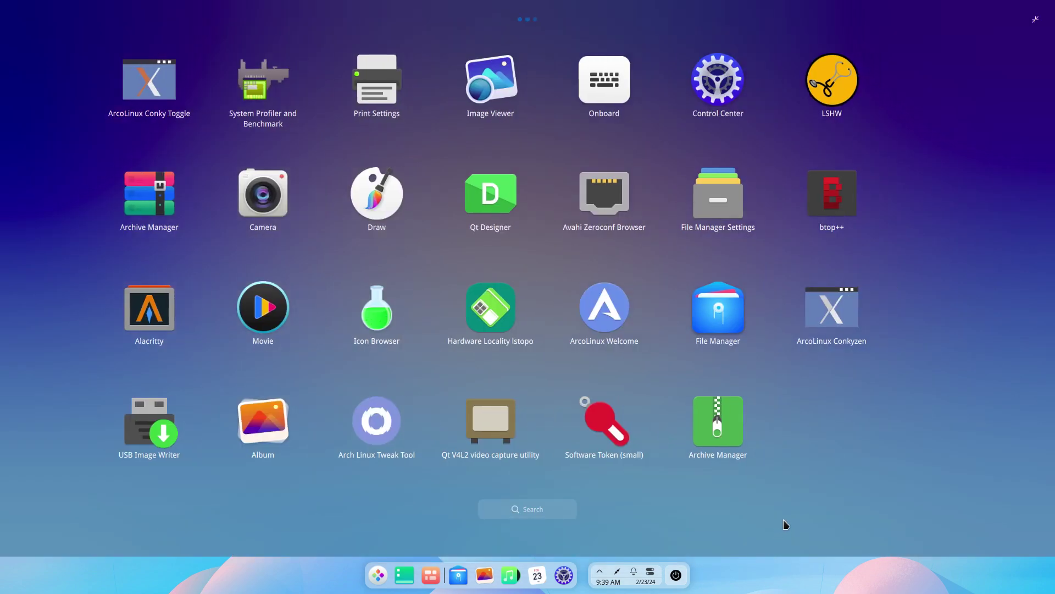
scroll(783, 520, down, 1)
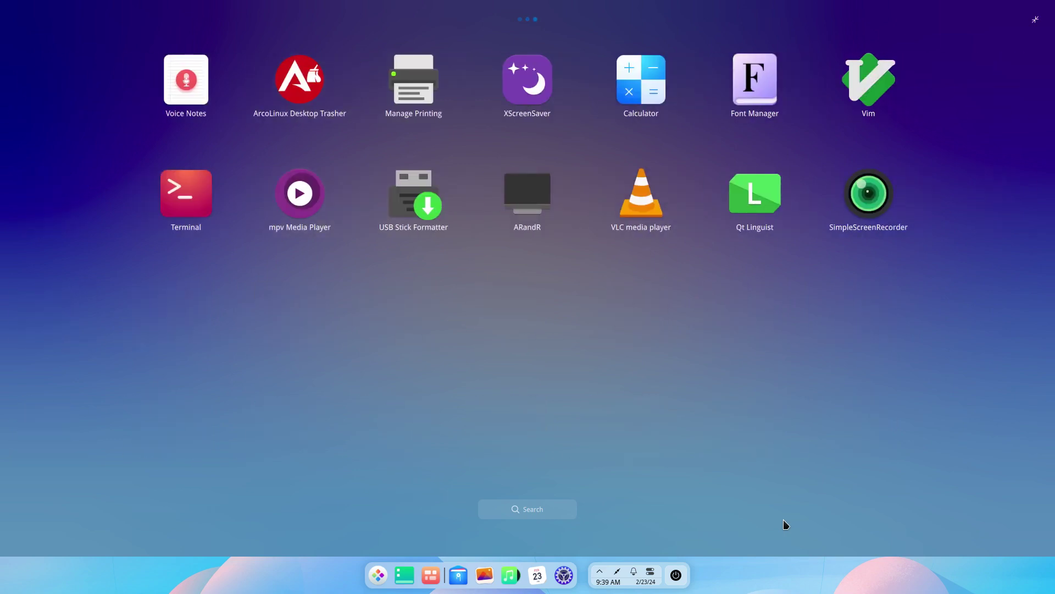
scroll(783, 519, up, 1)
scroll(783, 519, up, 1)
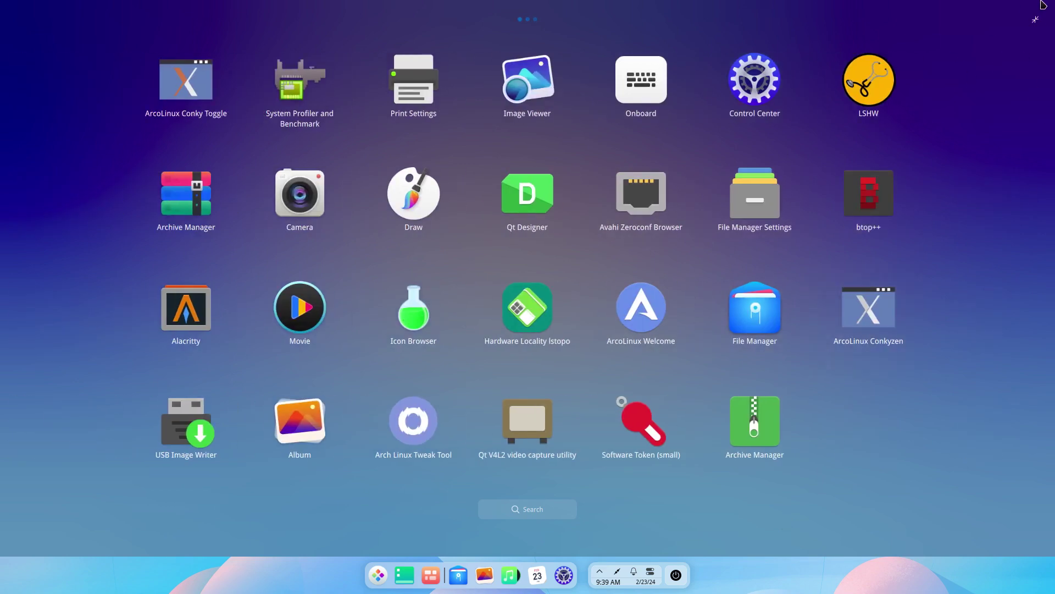
click(1035, 21)
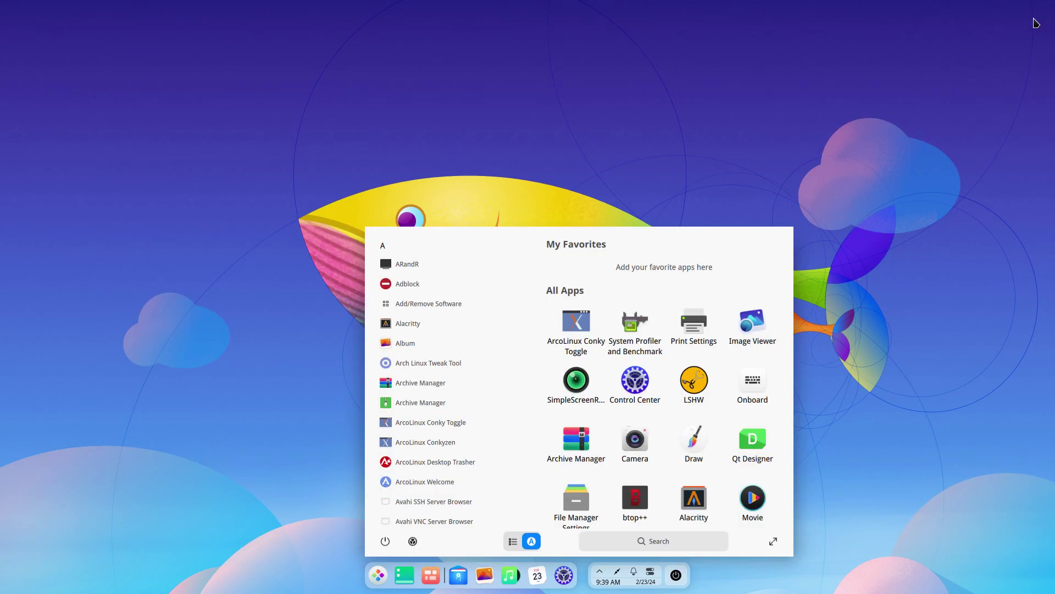
Open and dismiss the dock's options menu, then toggle the application launcher.
right_click(378, 575)
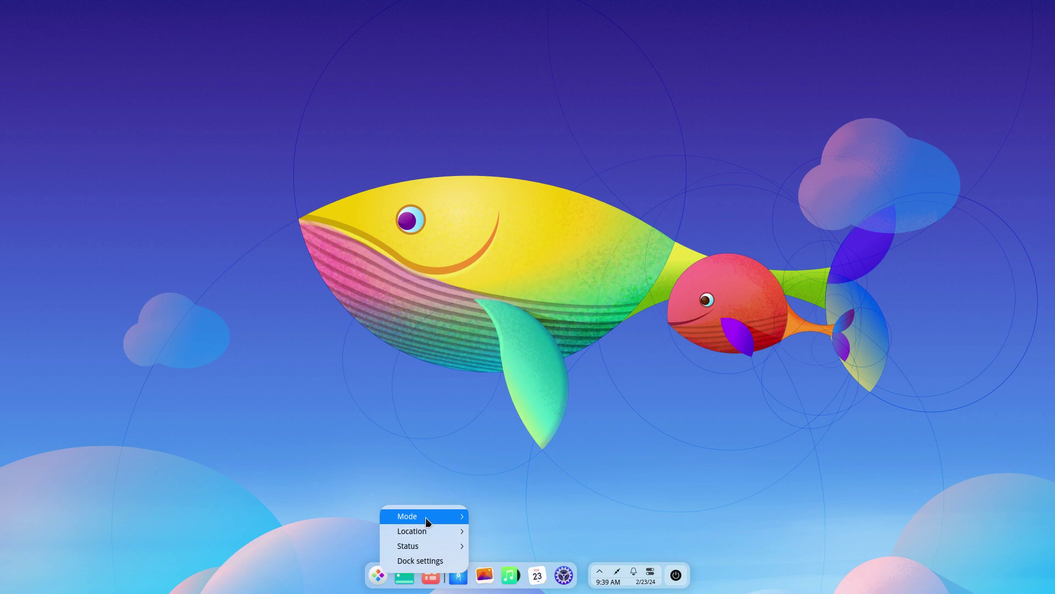
mouse_move(421, 516)
click(517, 528)
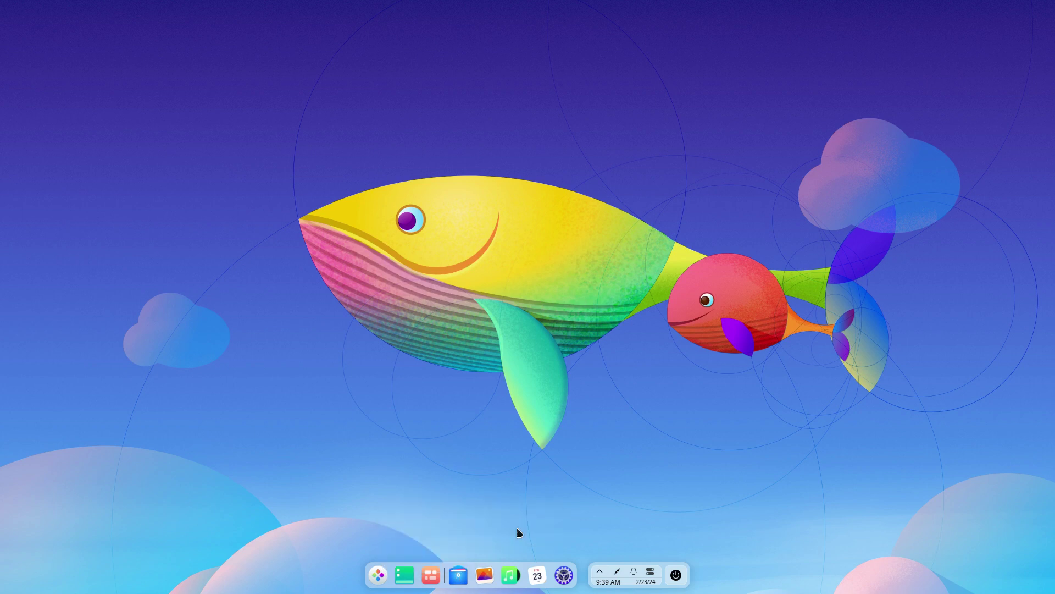
click(11, 584)
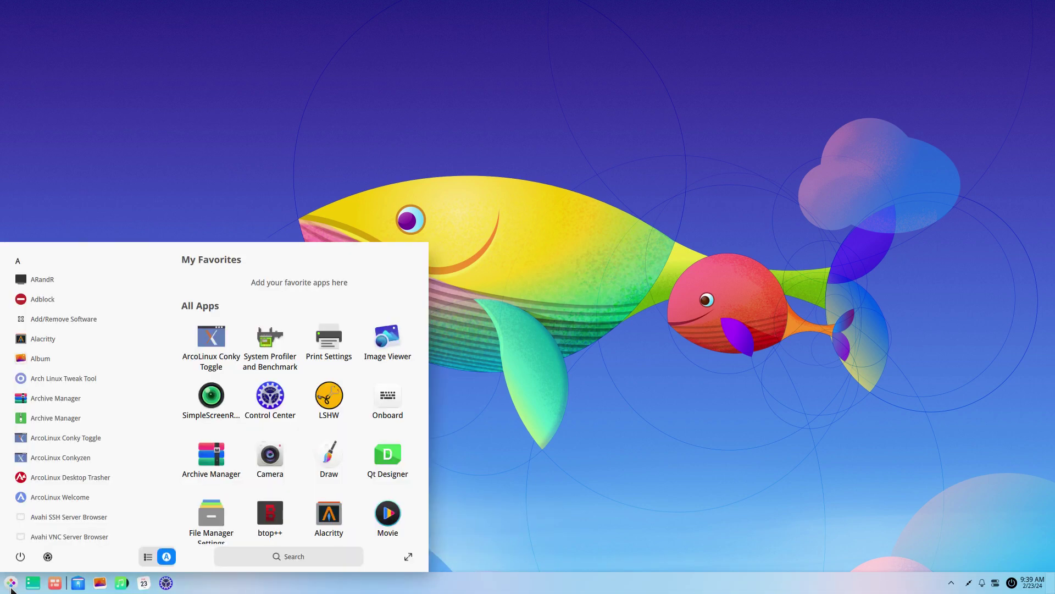
click(11, 584)
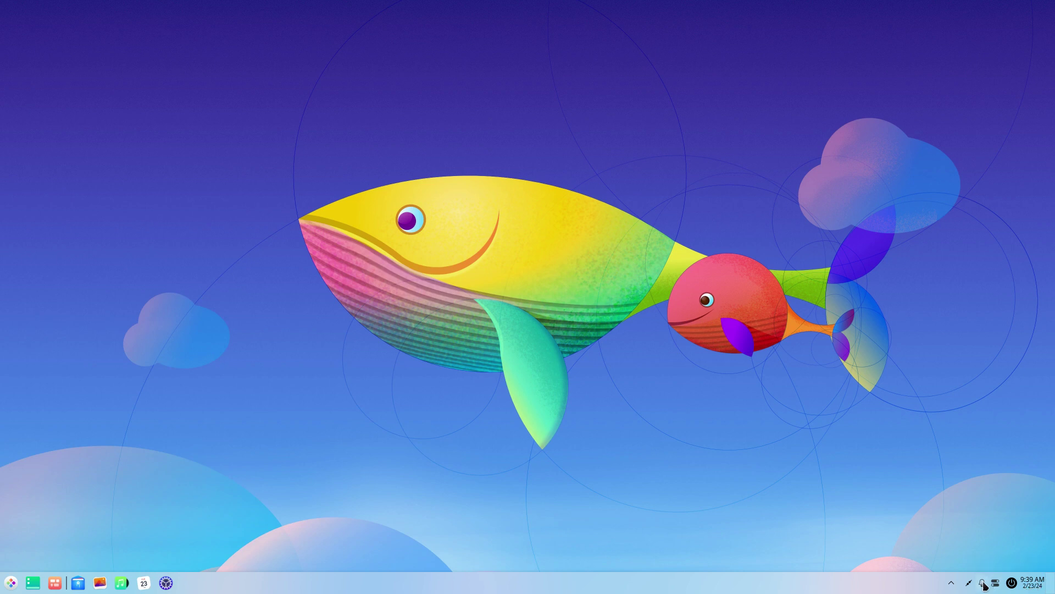
Move the camera indicator from the hidden tray overflow into the visible tray.
click(951, 583)
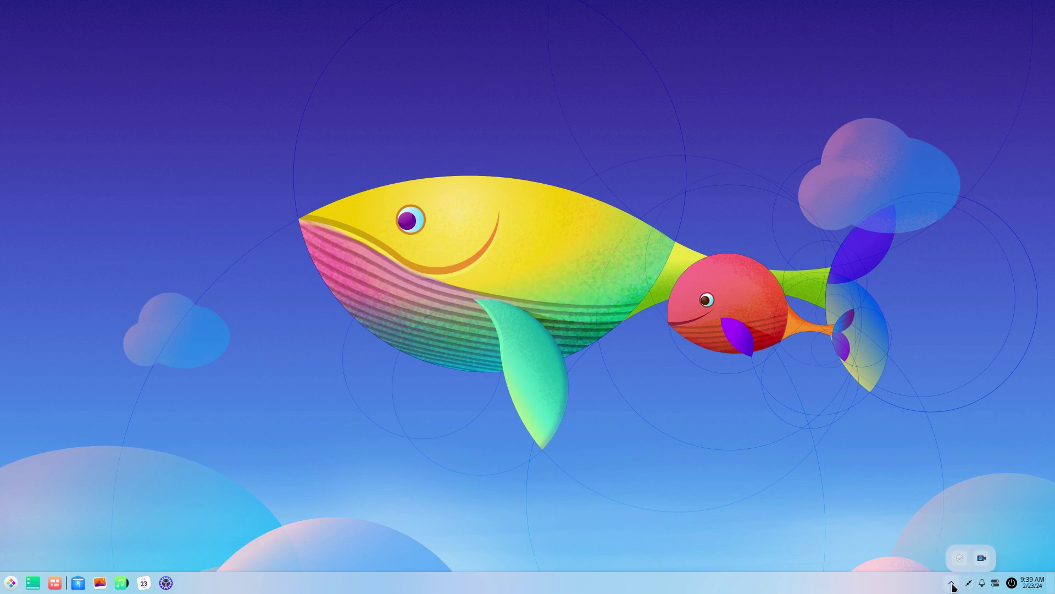
click(952, 584)
mouse_move(983, 561)
mouse_down()
mouse_move(967, 584)
mouse_move(943, 583)
mouse_up()
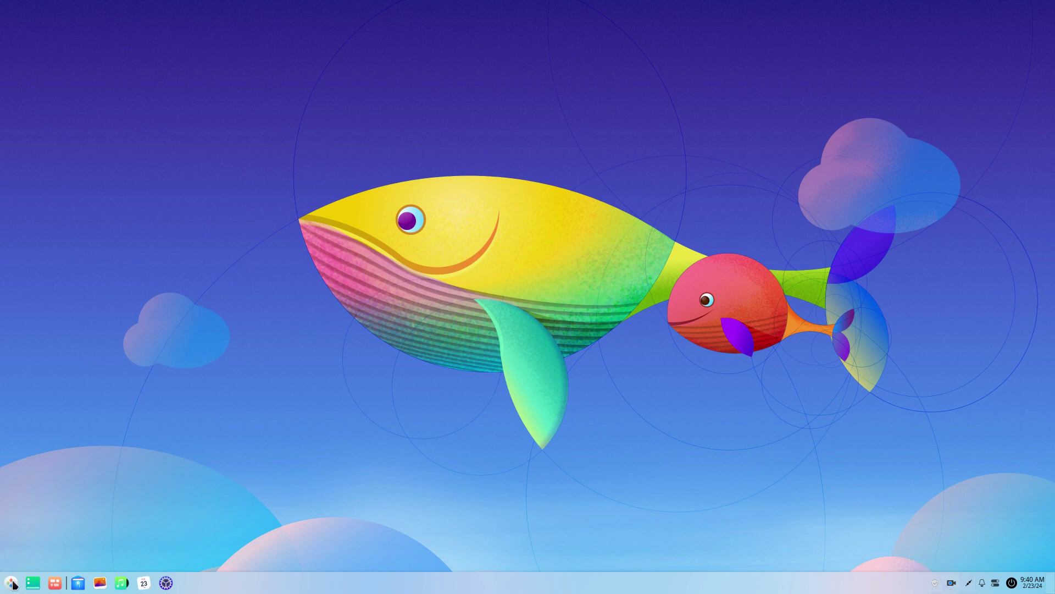
click(11, 584)
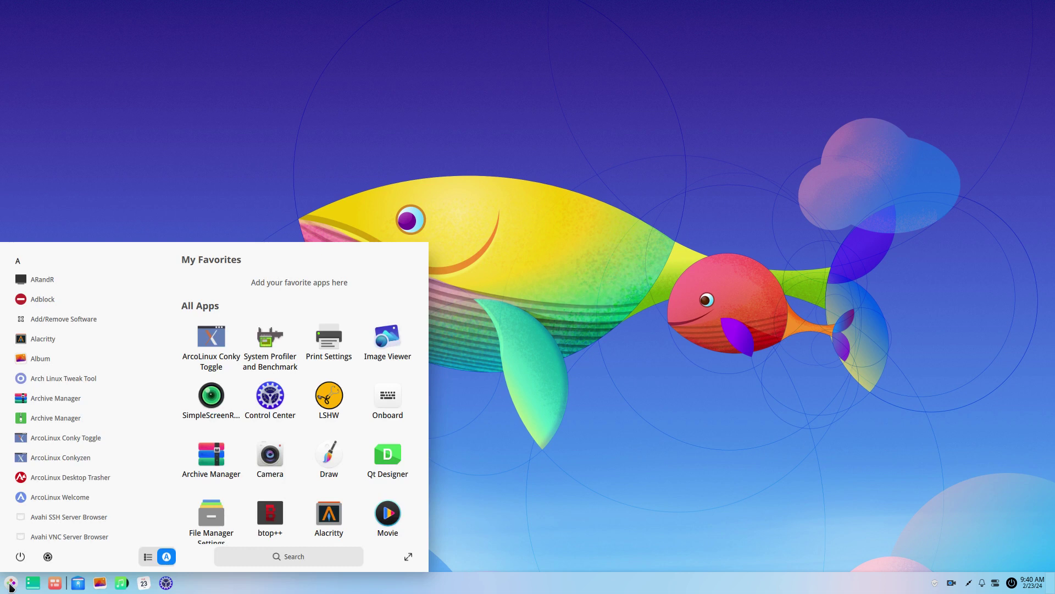
Launch Control Center, show the Users page for account erik, and move and enlarge the window.
click(48, 557)
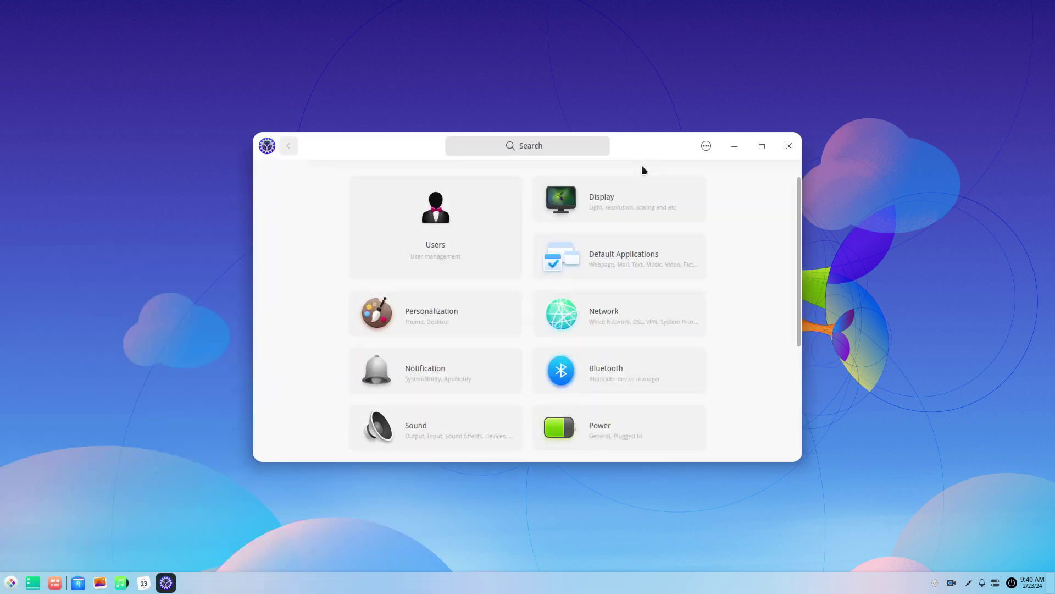
drag(653, 146, 624, 60)
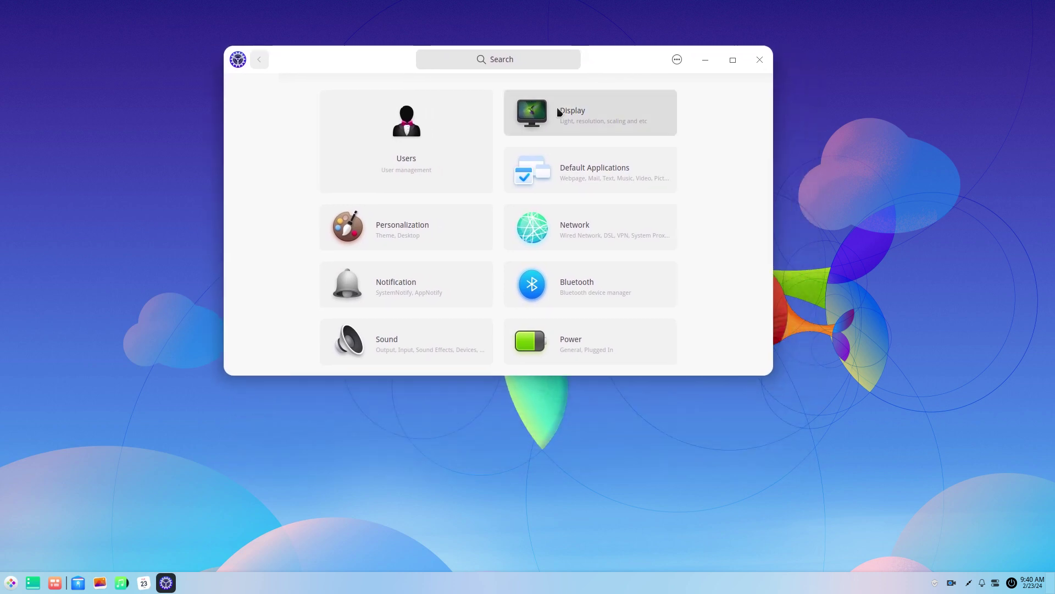
click(391, 147)
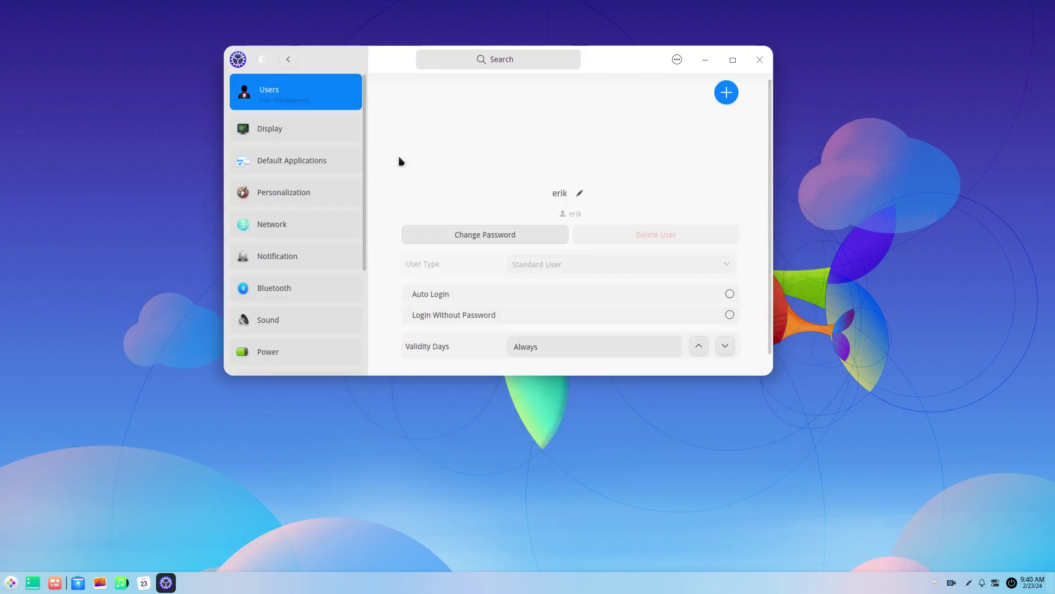
drag(608, 66, 500, 54)
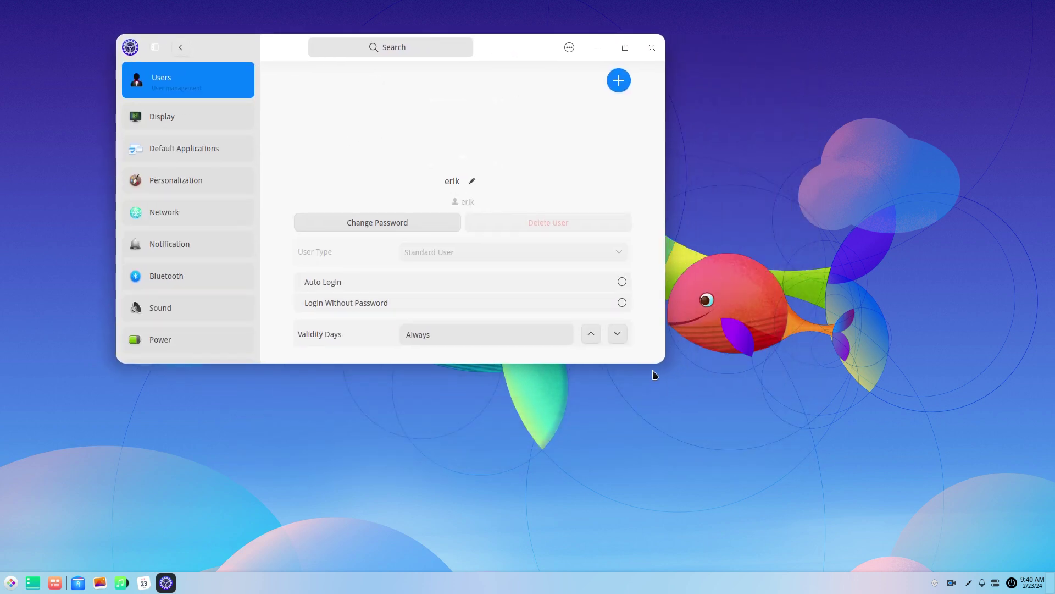
mouse_move(664, 362)
mouse_down()
mouse_move(901, 482)
mouse_move(869, 489)
mouse_up()
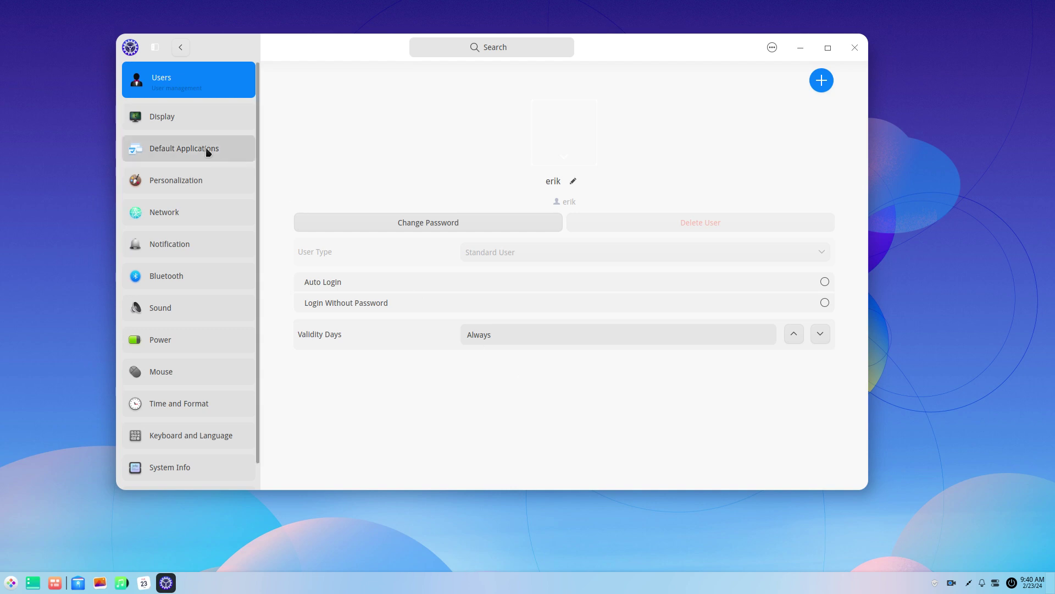
In Personalization, switch Appearance to Light, then Dark, and apply the bloom theme.
click(207, 174)
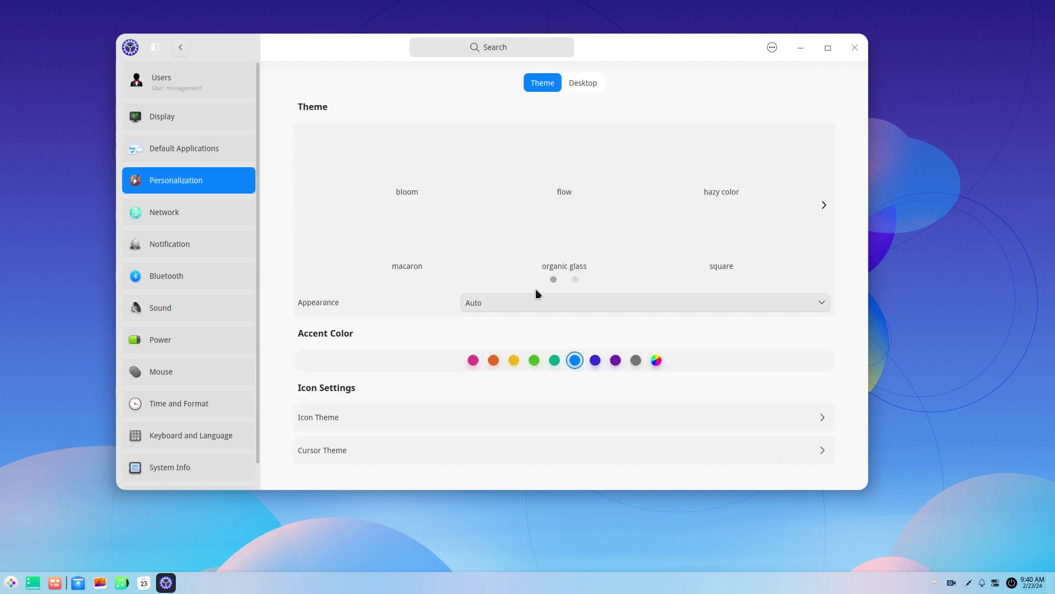
click(567, 303)
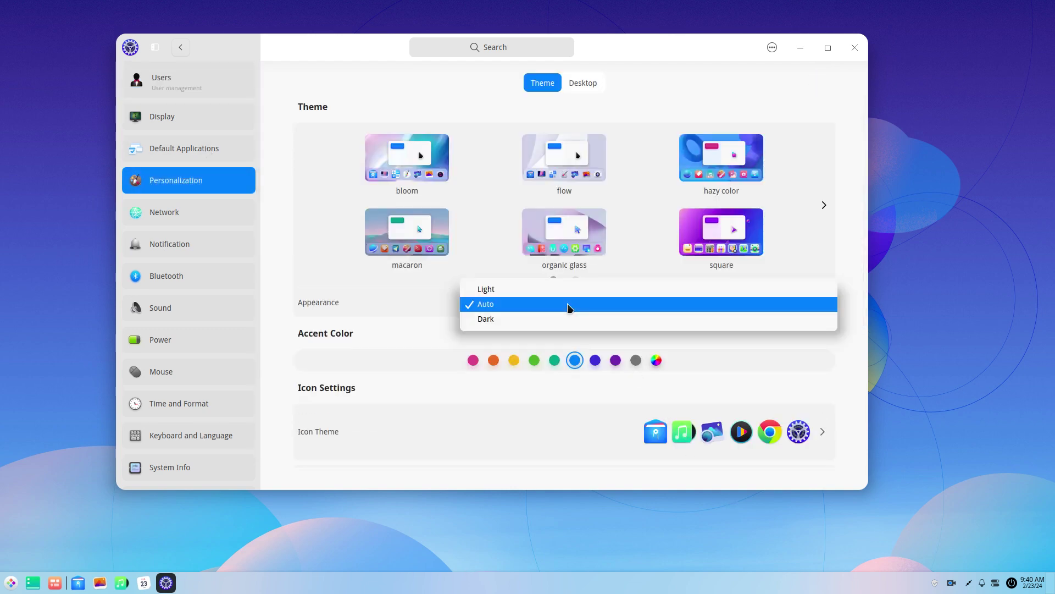
click(560, 292)
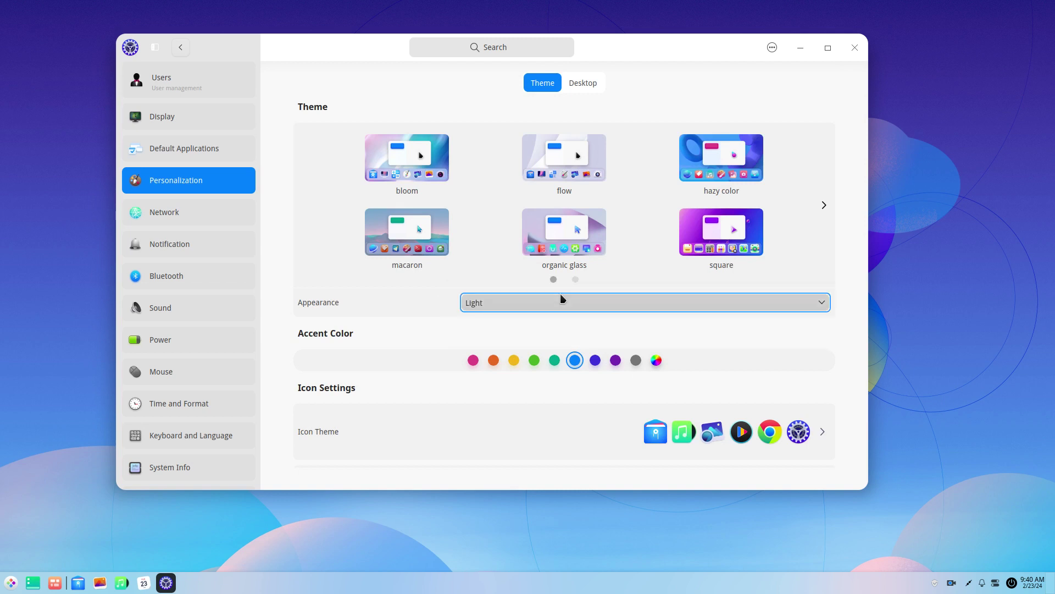
click(560, 306)
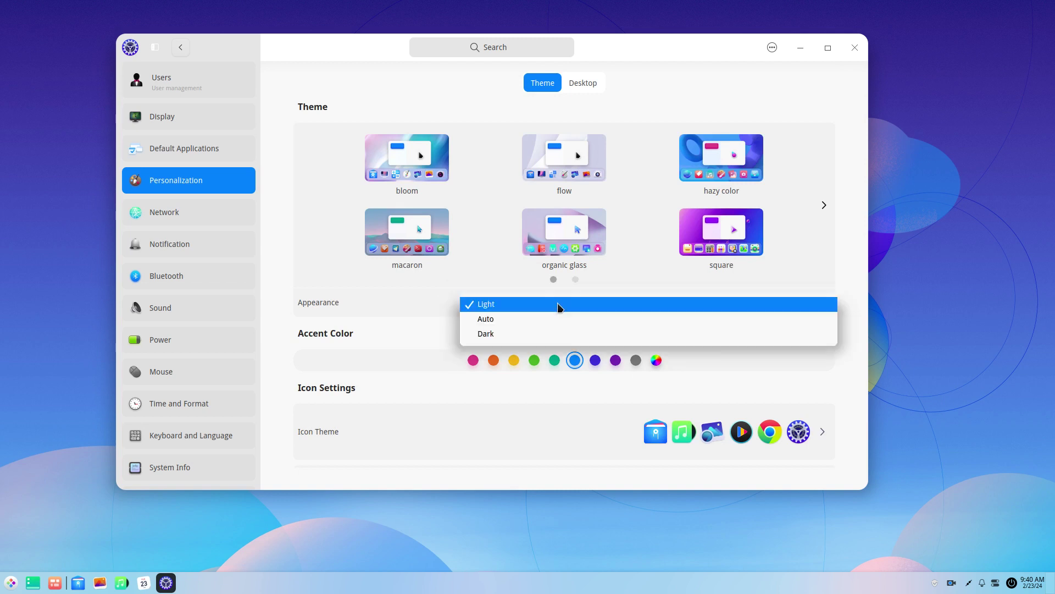
click(562, 332)
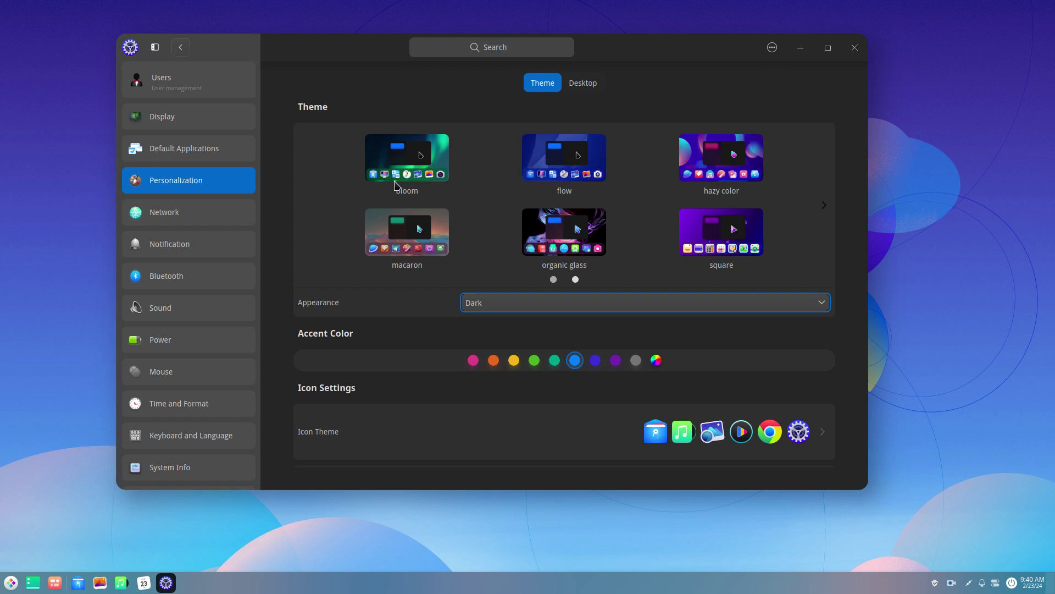
click(385, 156)
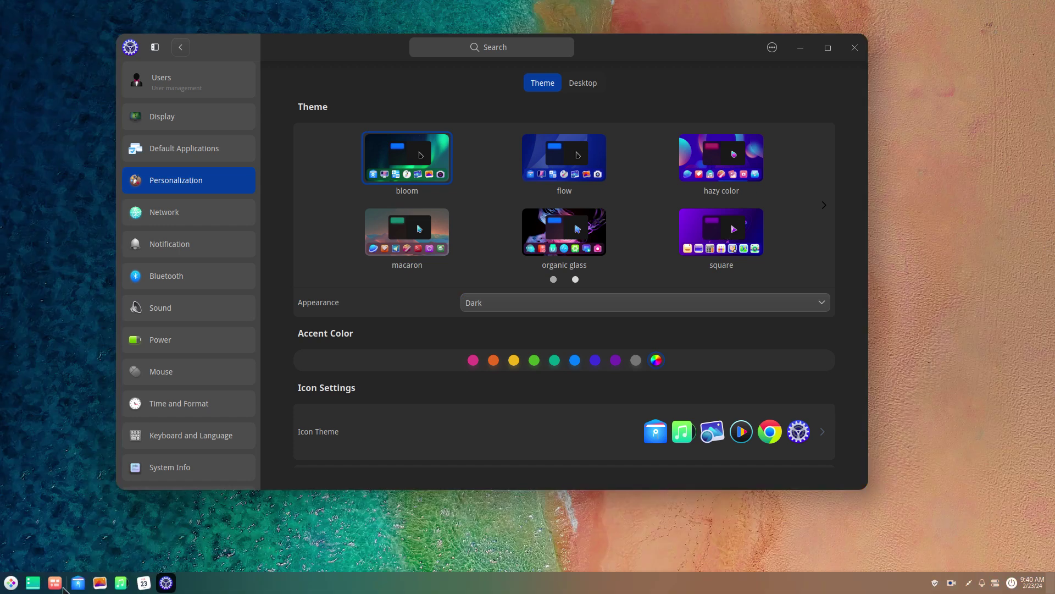
click(77, 583)
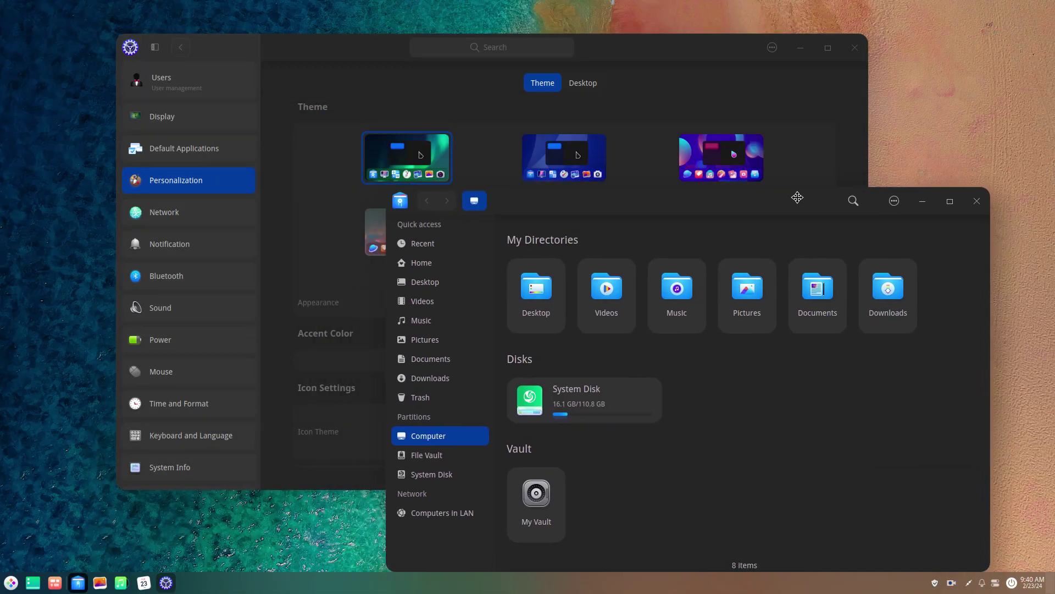
Move the Control Center window to the top-left corner and bring the file manager forward.
click(663, 47)
drag(604, 47, 514, 26)
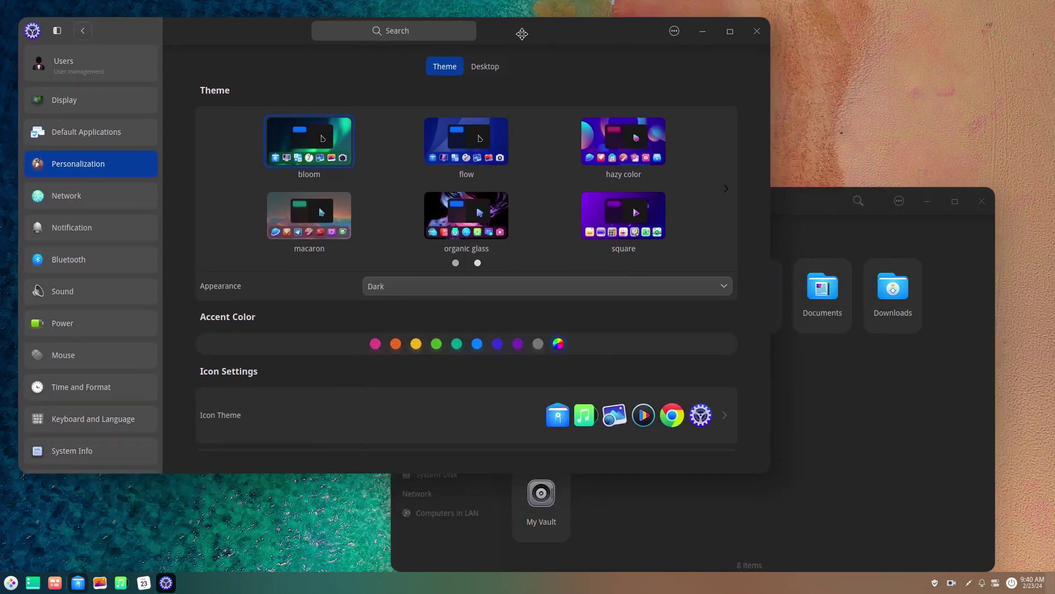
click(926, 457)
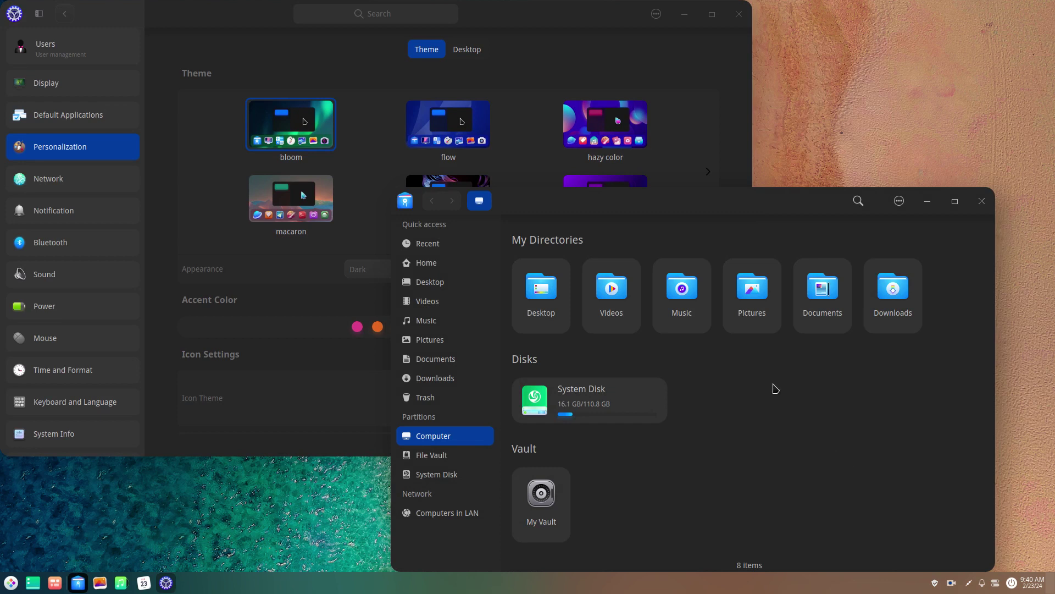
Show the Home folder with hidden files, select .bashrc and Downloads, then apply the flow theme.
click(466, 263)
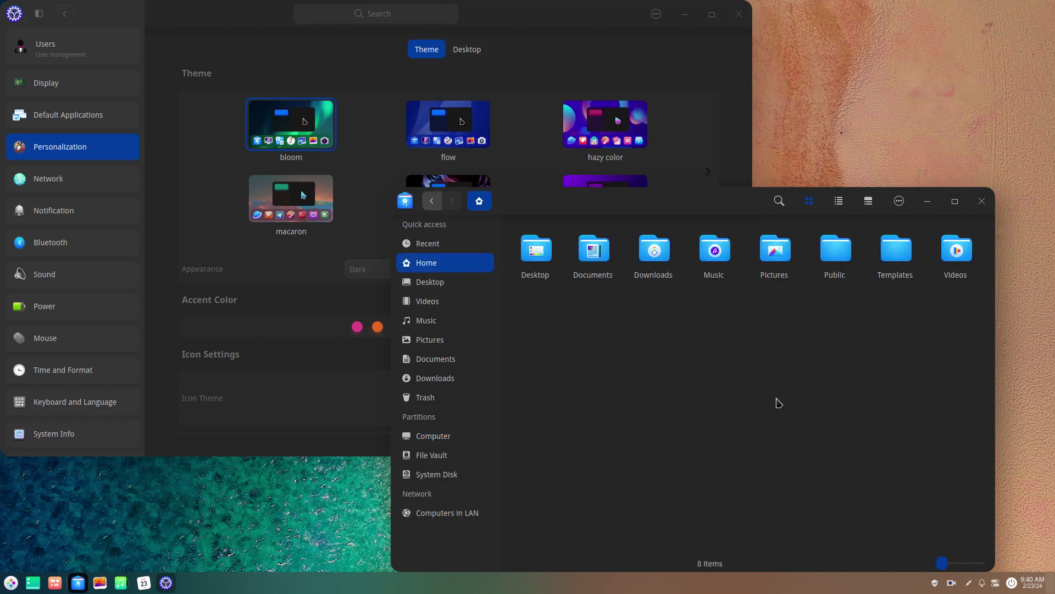
key(ctrl+h)
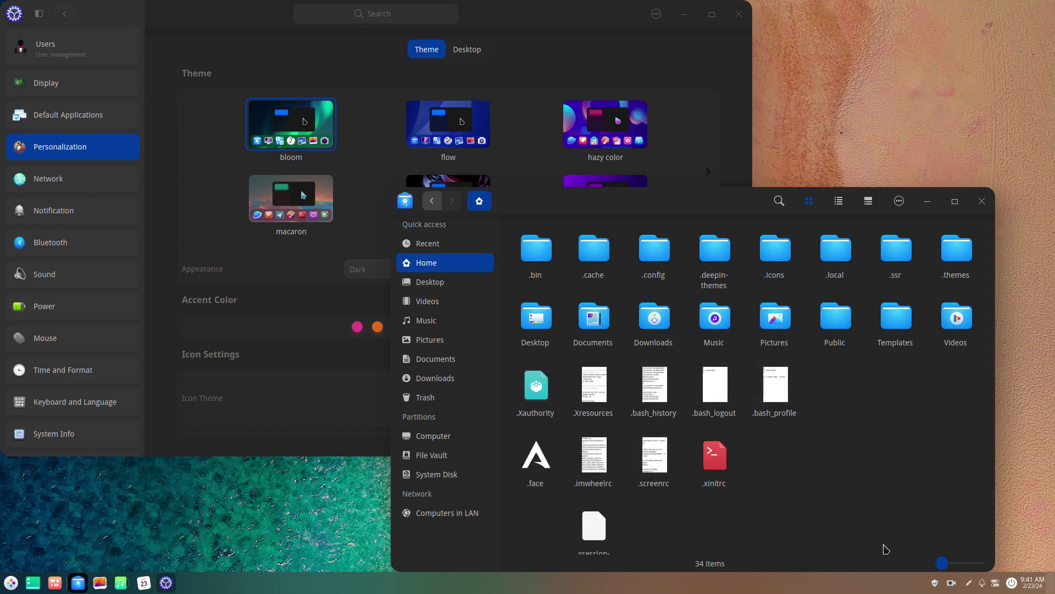
click(840, 392)
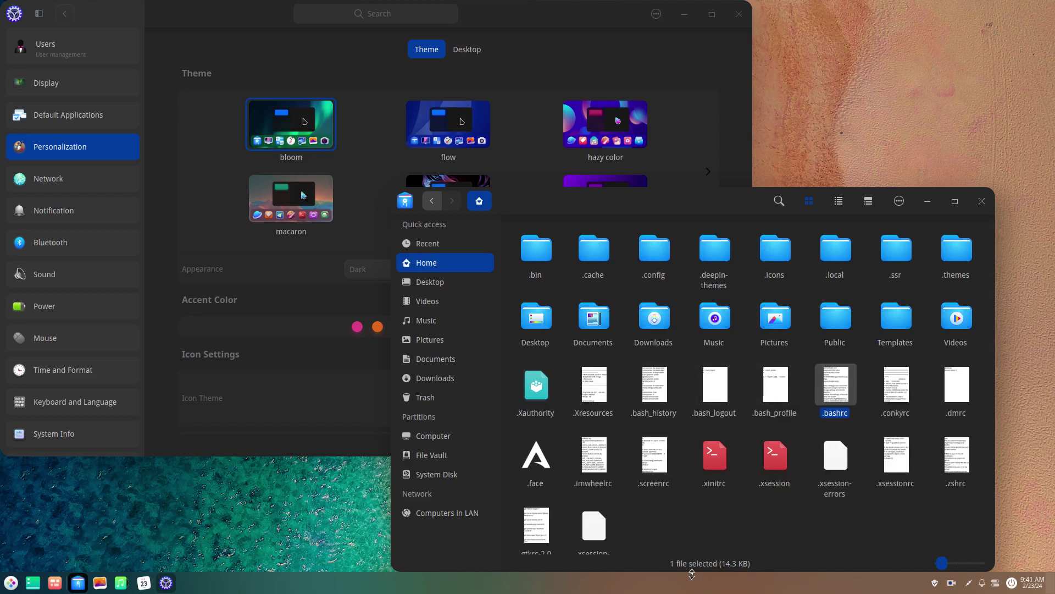
click(861, 530)
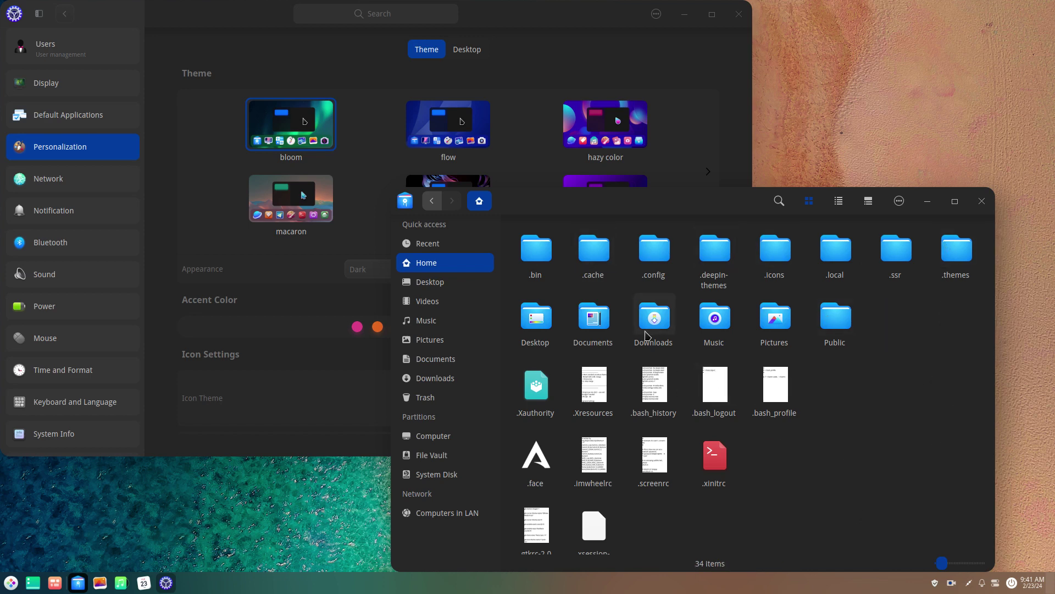
click(648, 324)
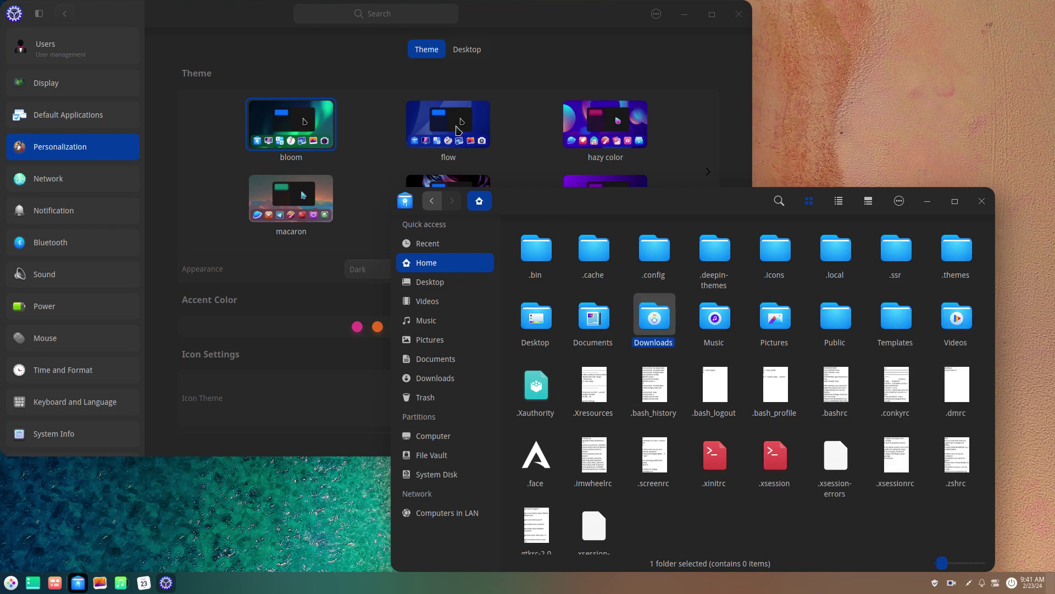
click(459, 131)
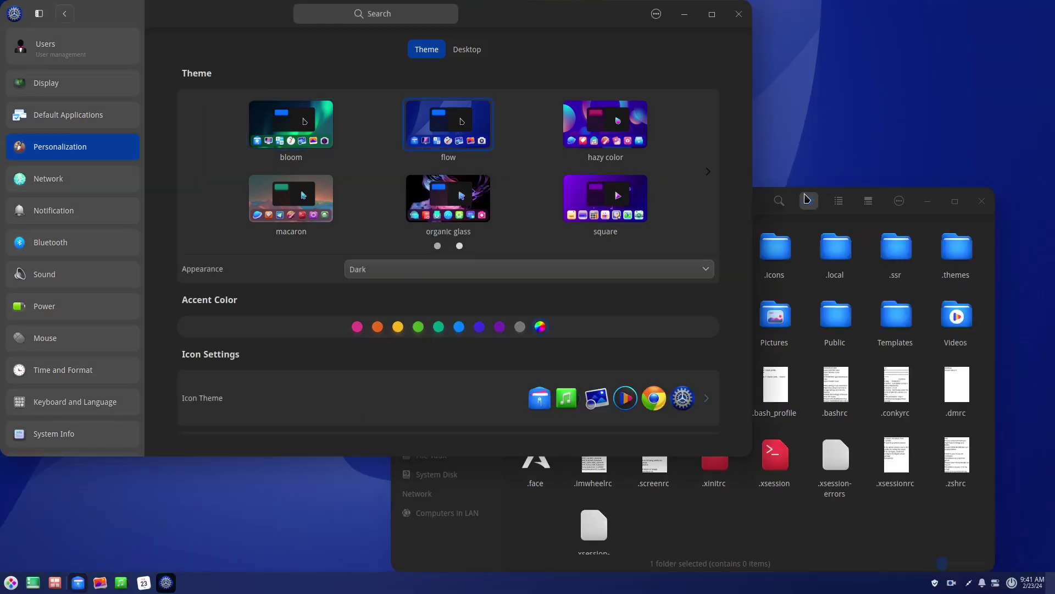
Try the hazy color, organic glass and bloom themes and a pink accent, settling on hazy color.
click(765, 218)
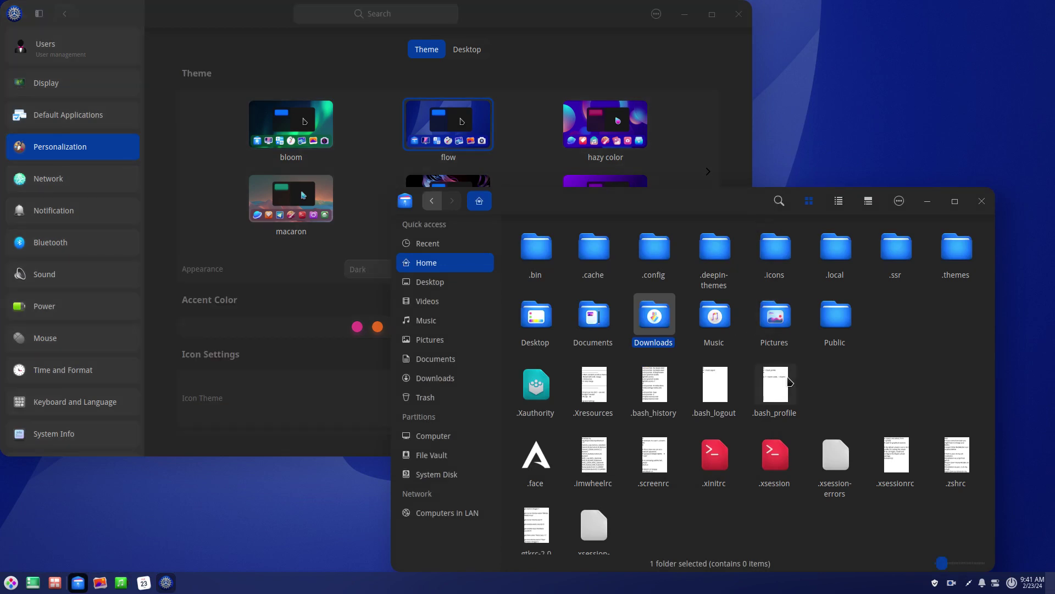
click(581, 137)
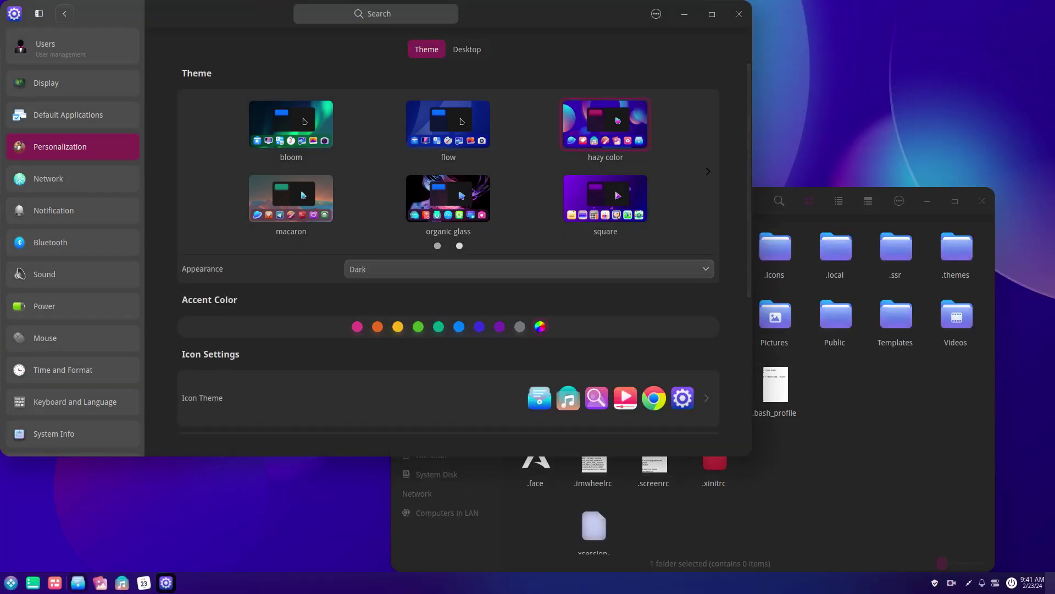
click(448, 197)
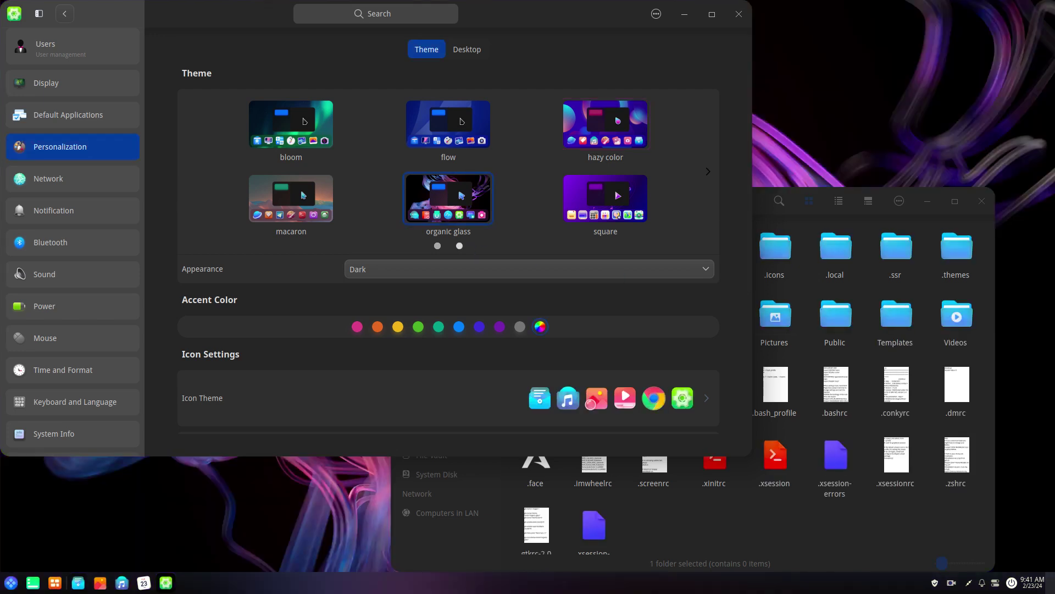
click(358, 326)
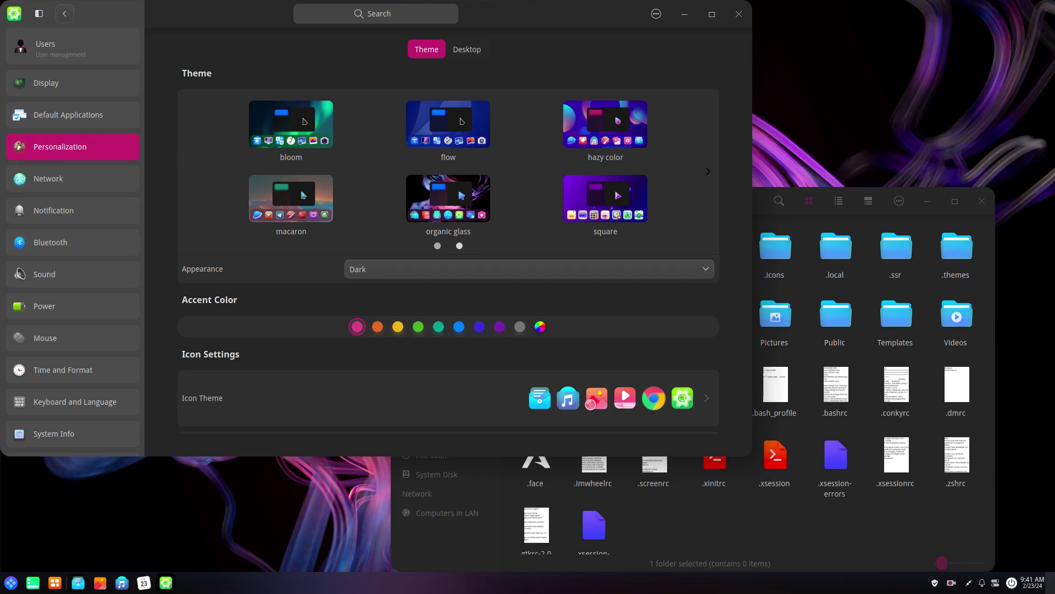
click(540, 327)
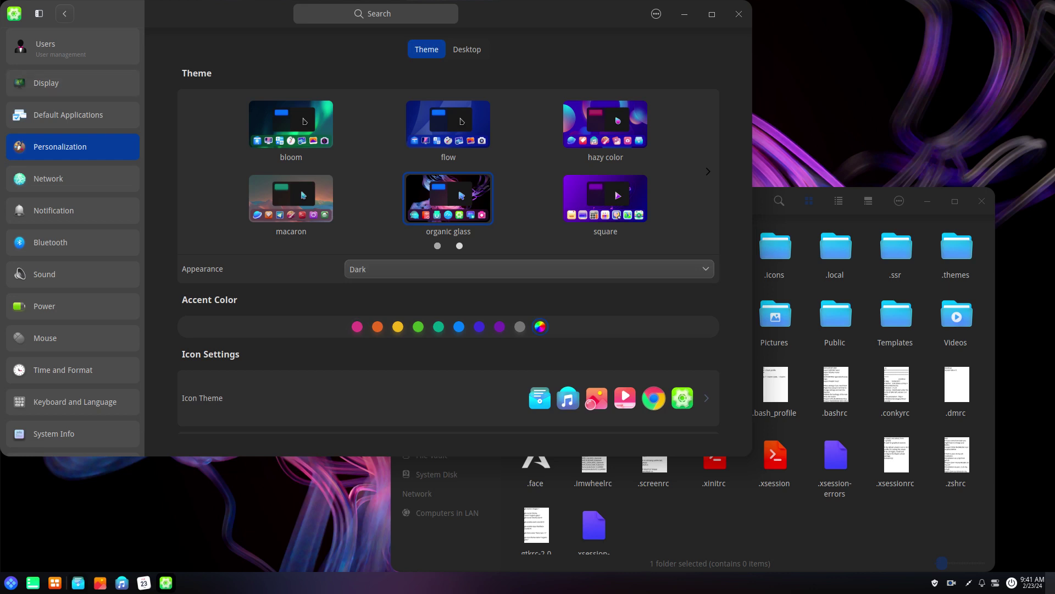
click(290, 124)
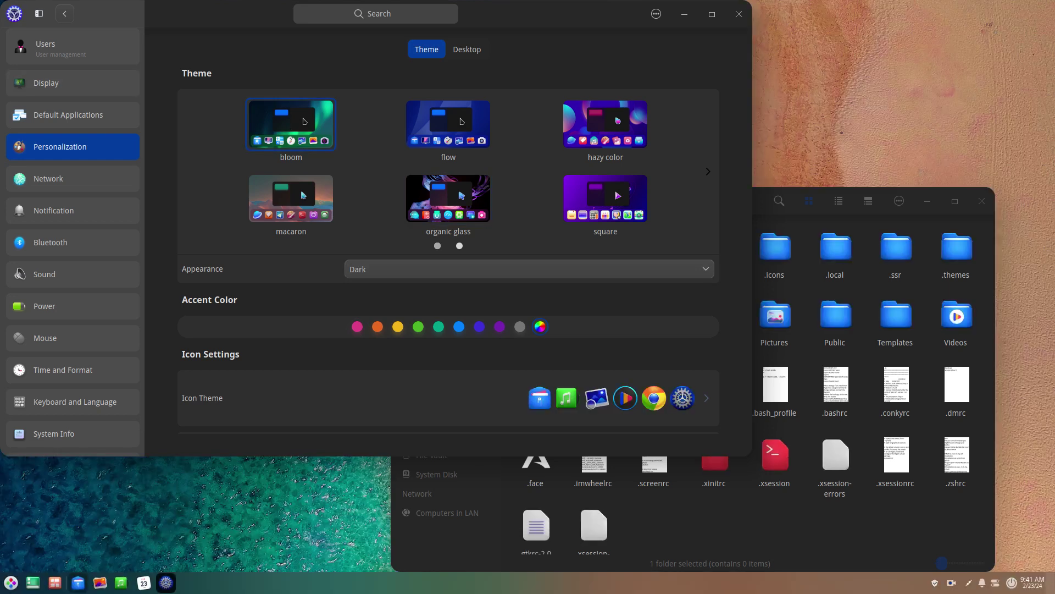
click(605, 124)
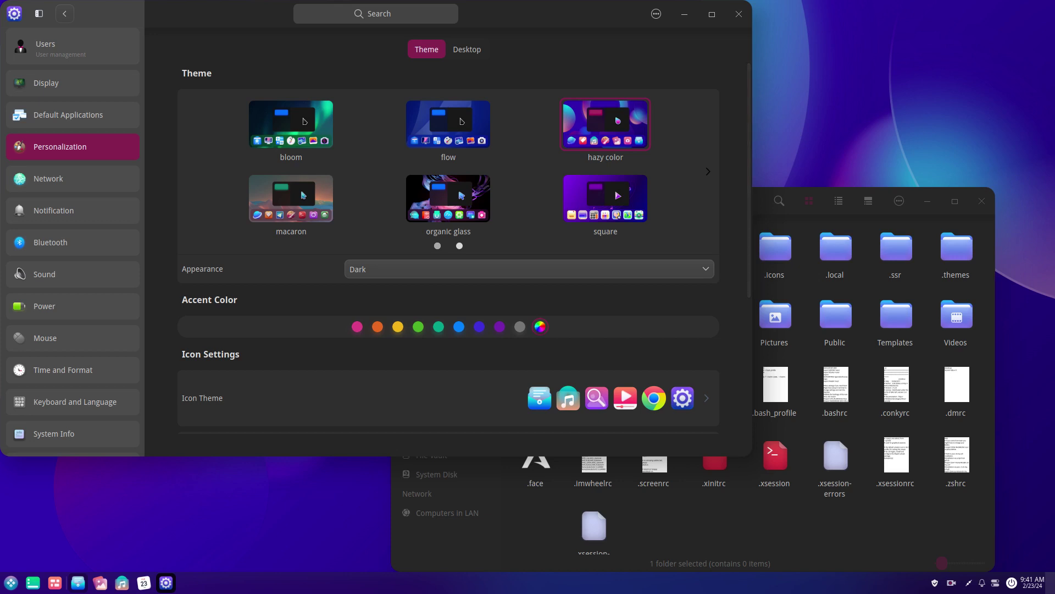
click(410, 271)
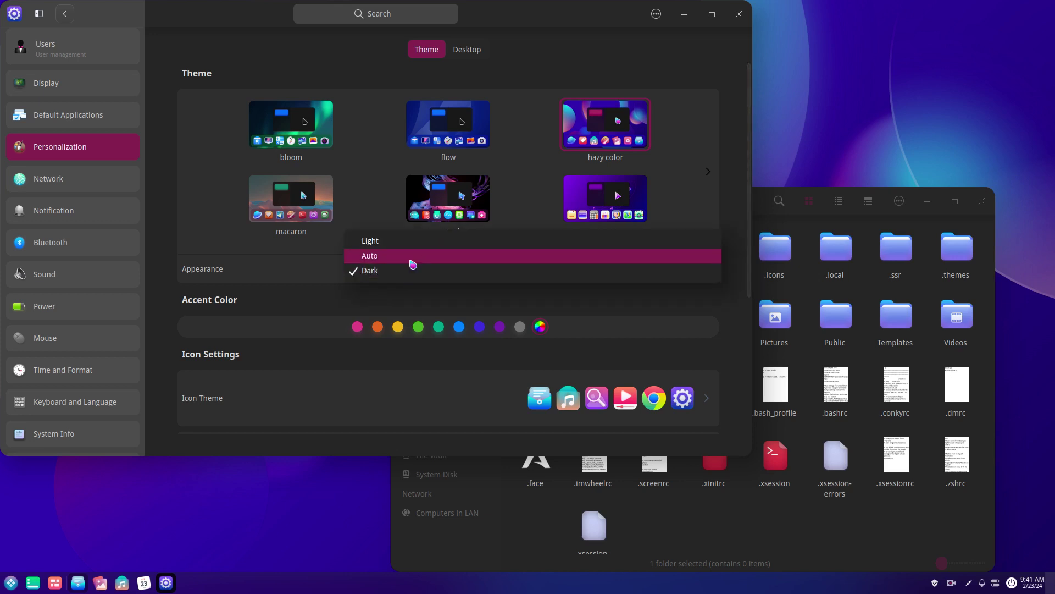
Set Appearance to Auto and the accent colour to orange.
click(411, 257)
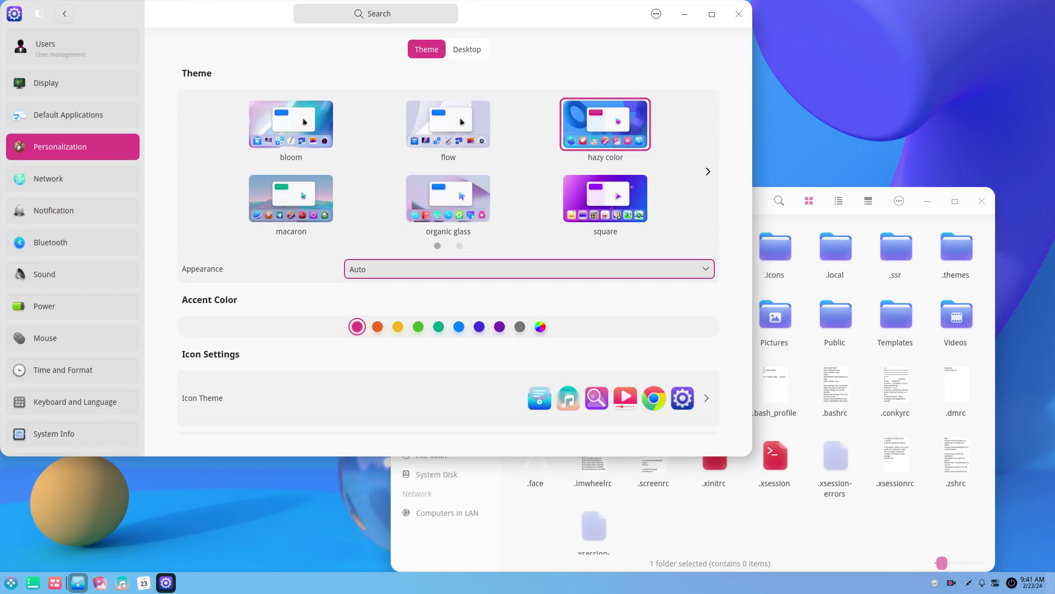
click(398, 326)
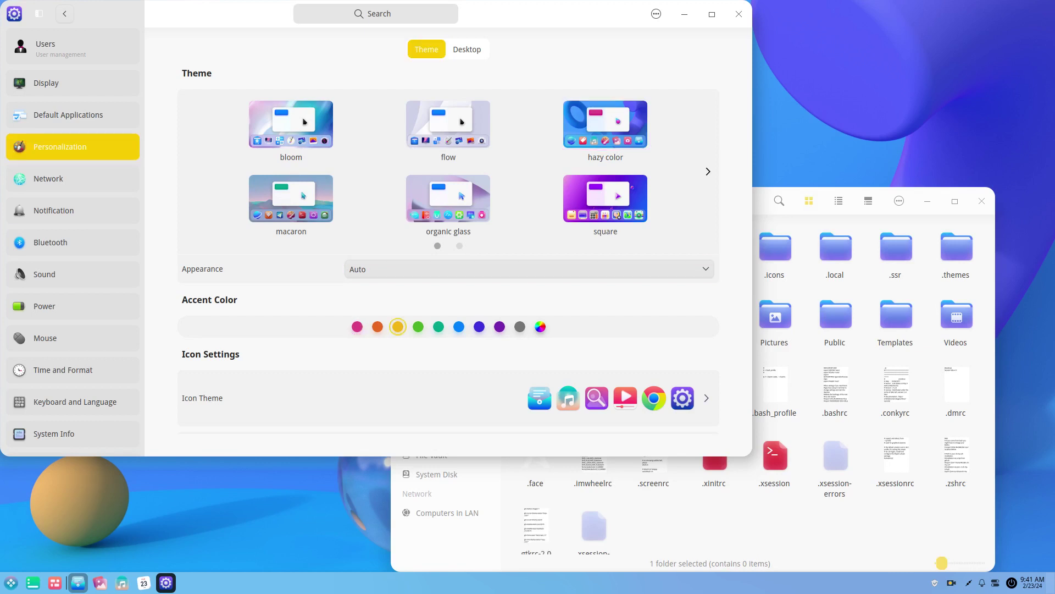
click(377, 326)
scroll(377, 385, down, 3)
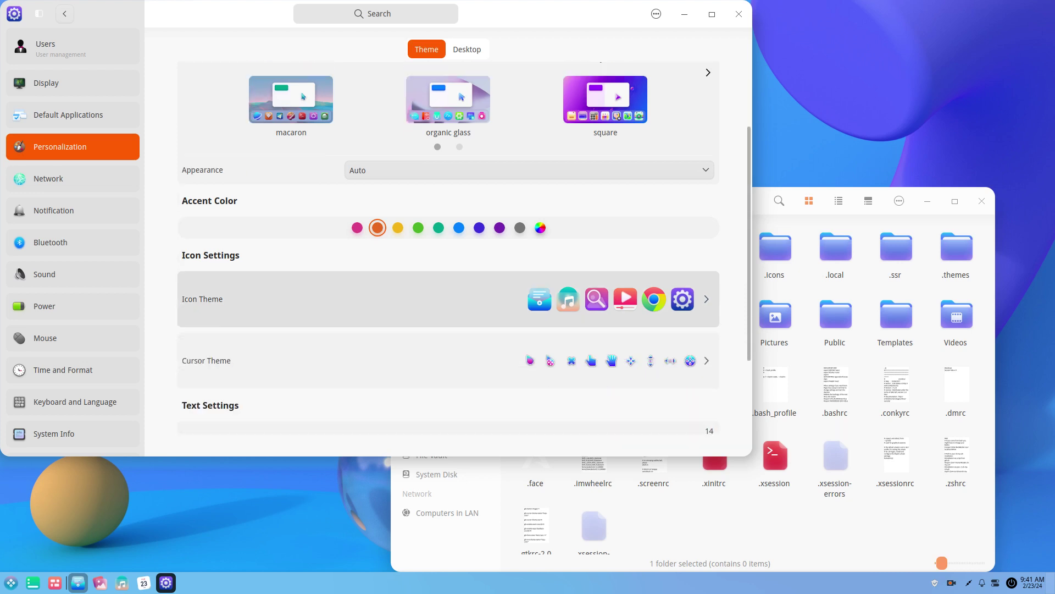
Select and save the Sardi Flat Arc icon theme.
click(259, 299)
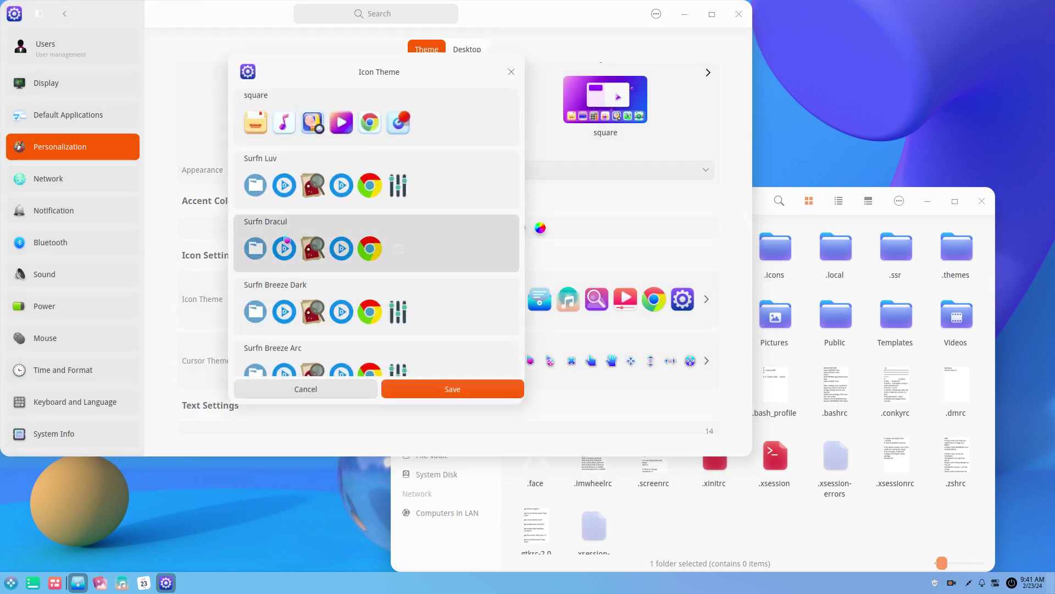
scroll(286, 240, down, 2)
scroll(287, 240, down, 2)
scroll(287, 240, down, 2)
scroll(286, 240, down, 2)
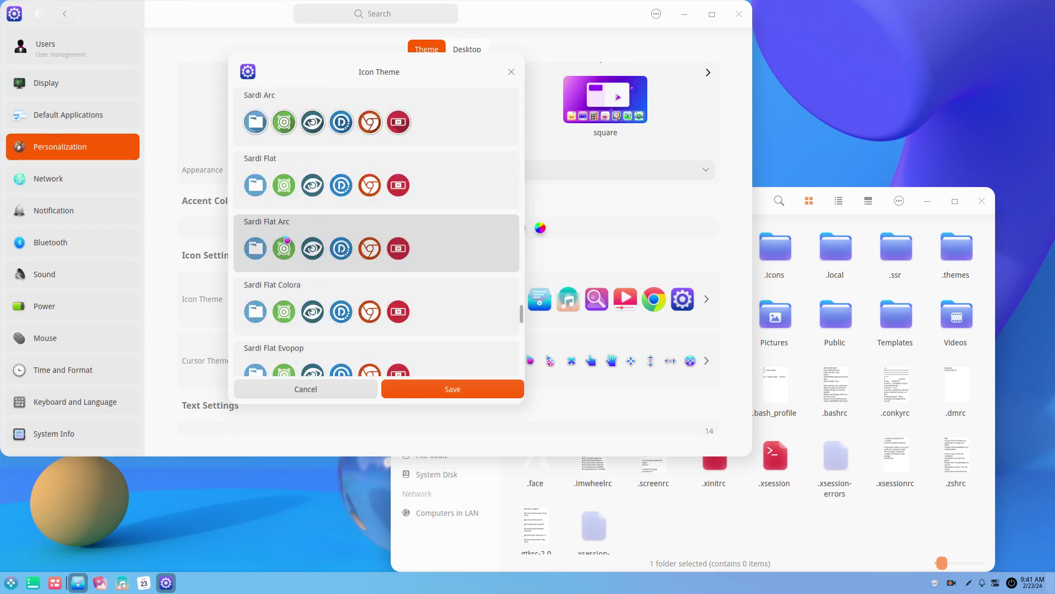
click(289, 243)
click(422, 394)
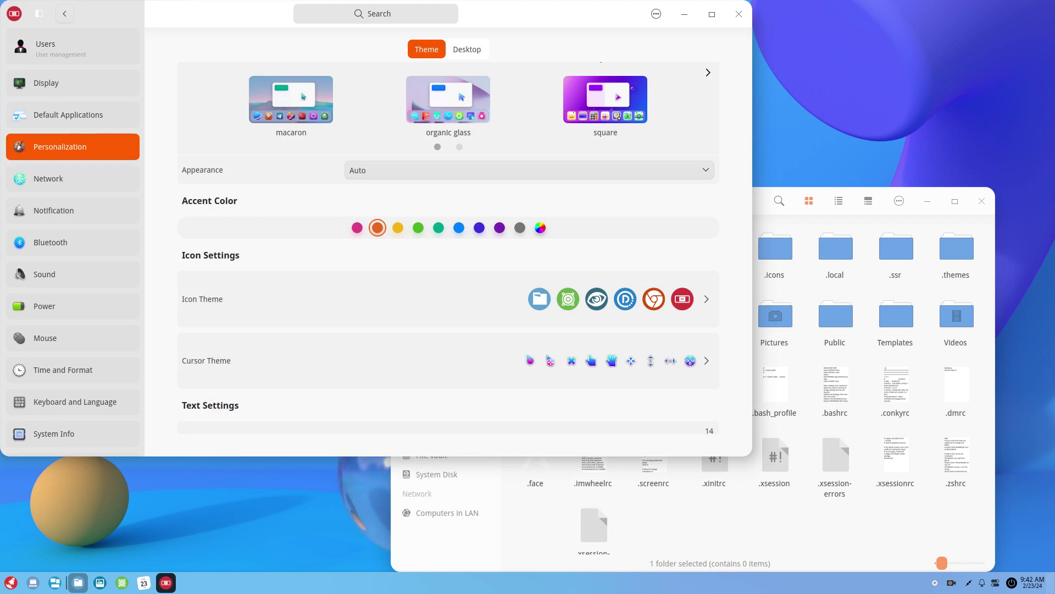
click(15, 586)
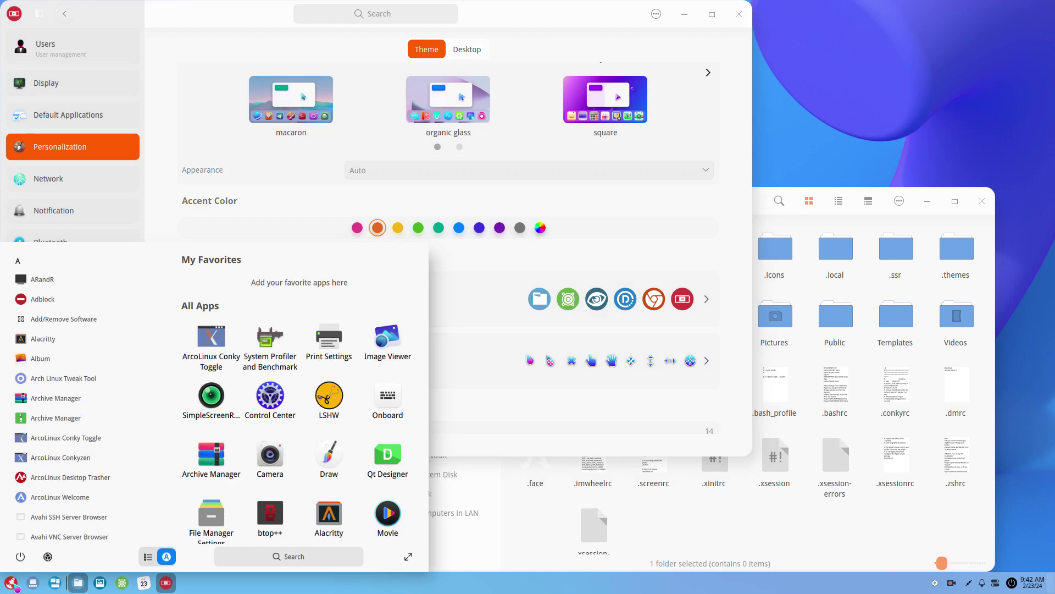
Select and save the Bibata-Original-Ice cursor theme, then scroll down to Text Settings.
click(15, 586)
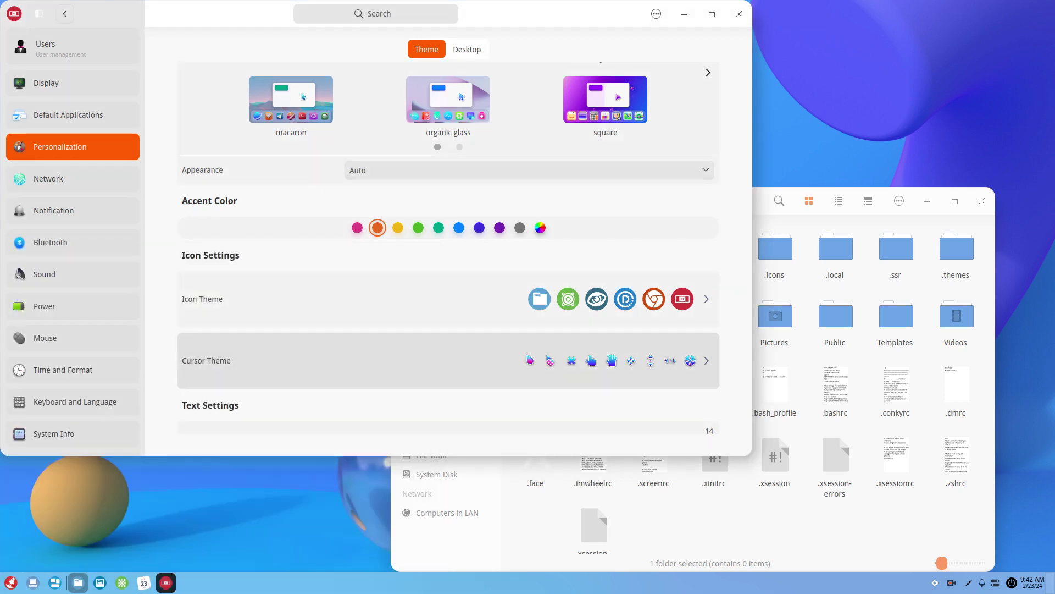
click(330, 360)
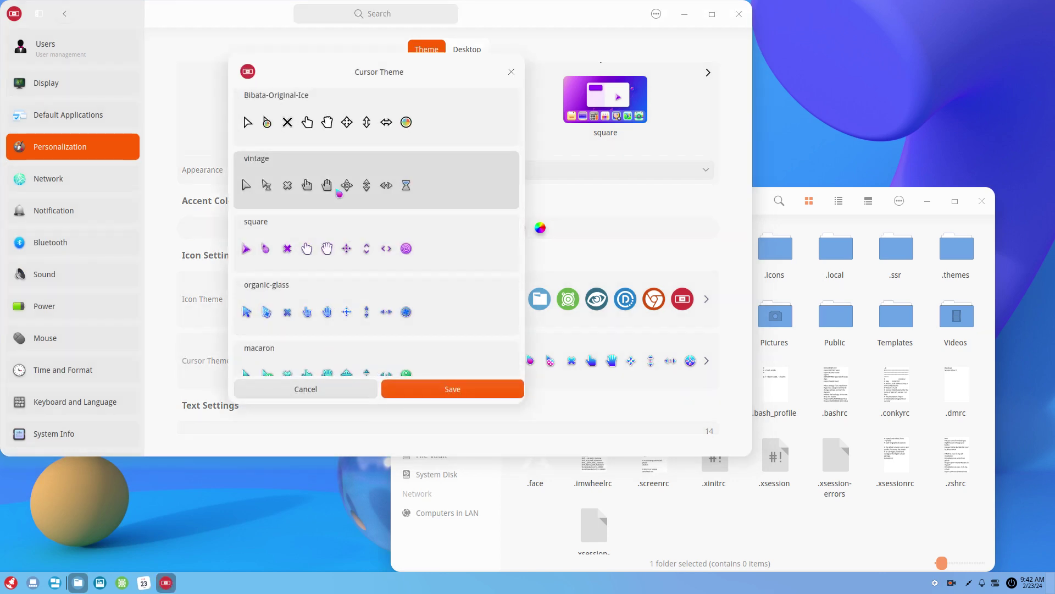
click(344, 134)
click(474, 392)
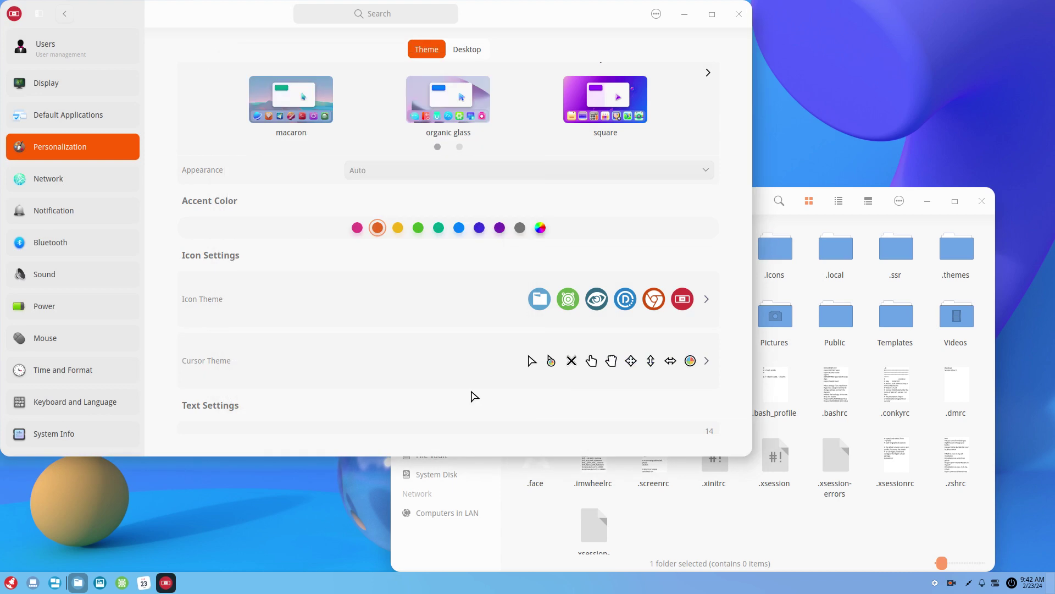
scroll(448, 248, down, 3)
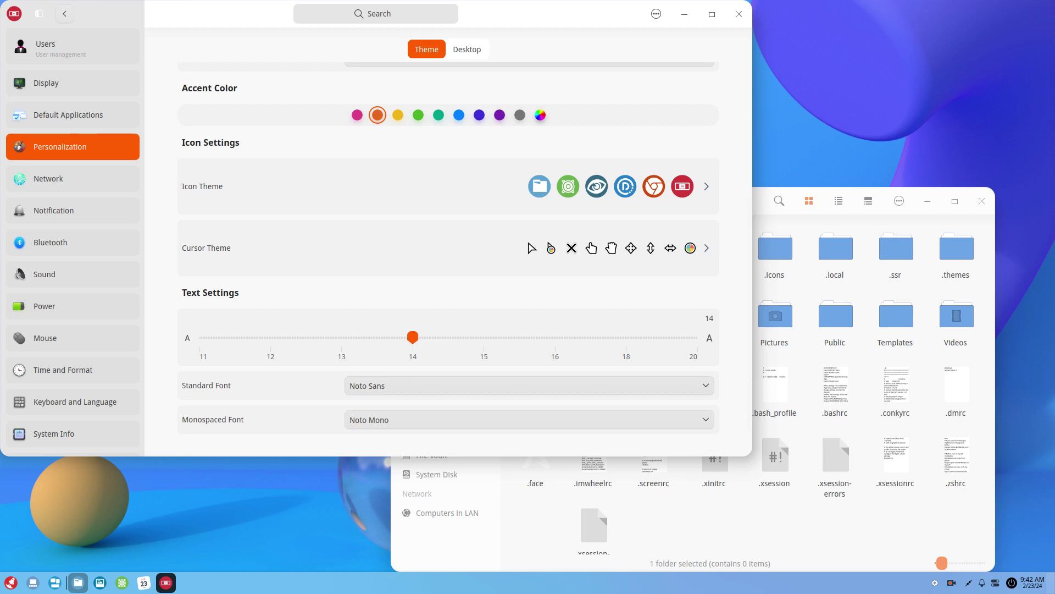
Open the Display settings and scroll through the whole page.
click(46, 83)
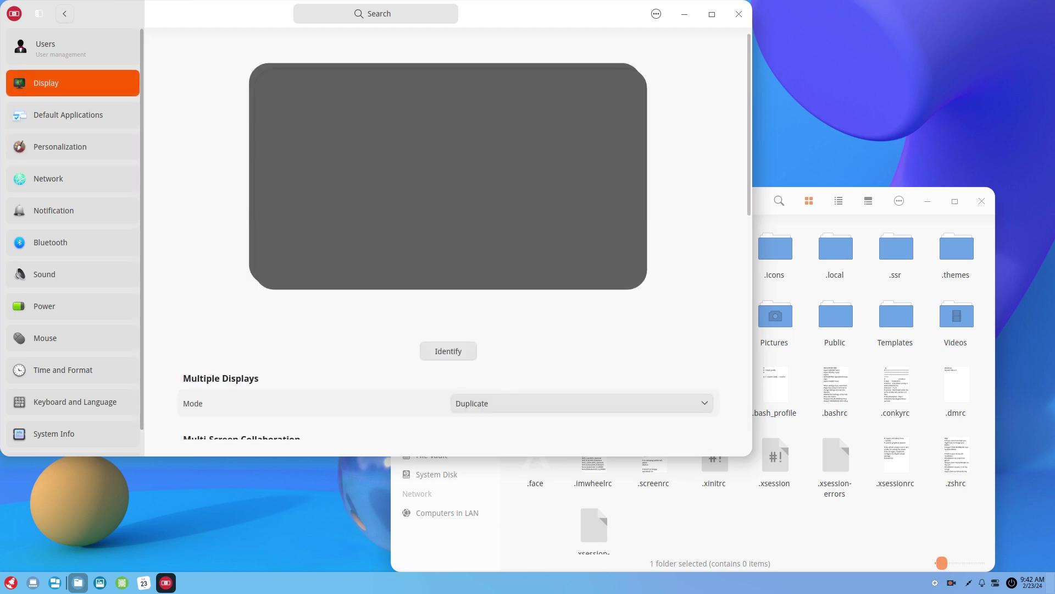
scroll(448, 237, down, 5)
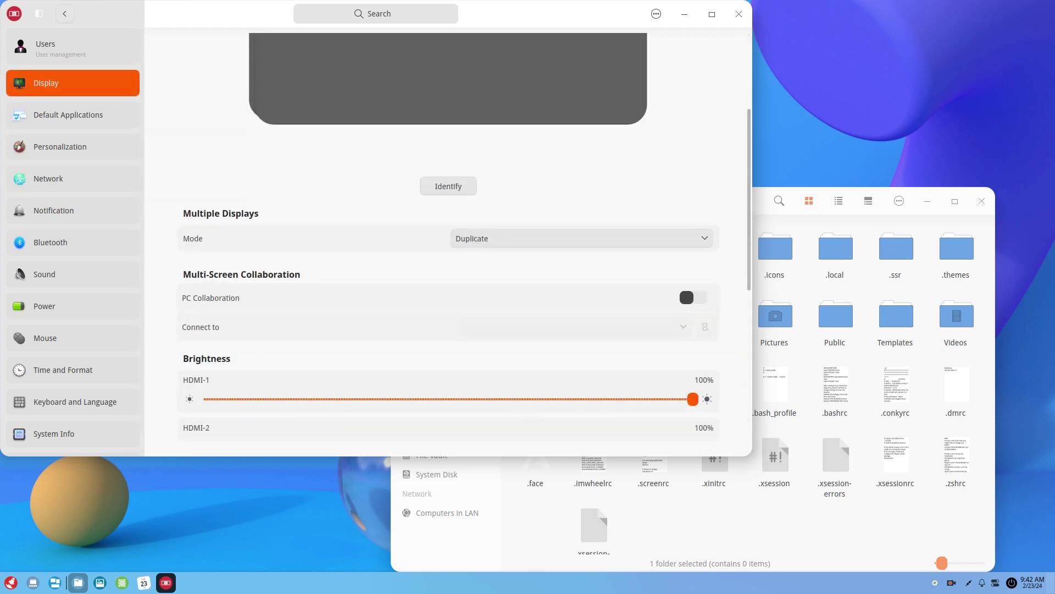
scroll(448, 236, down, 3)
scroll(448, 236, down, 3)
scroll(448, 236, down, 1)
scroll(448, 236, down, 3)
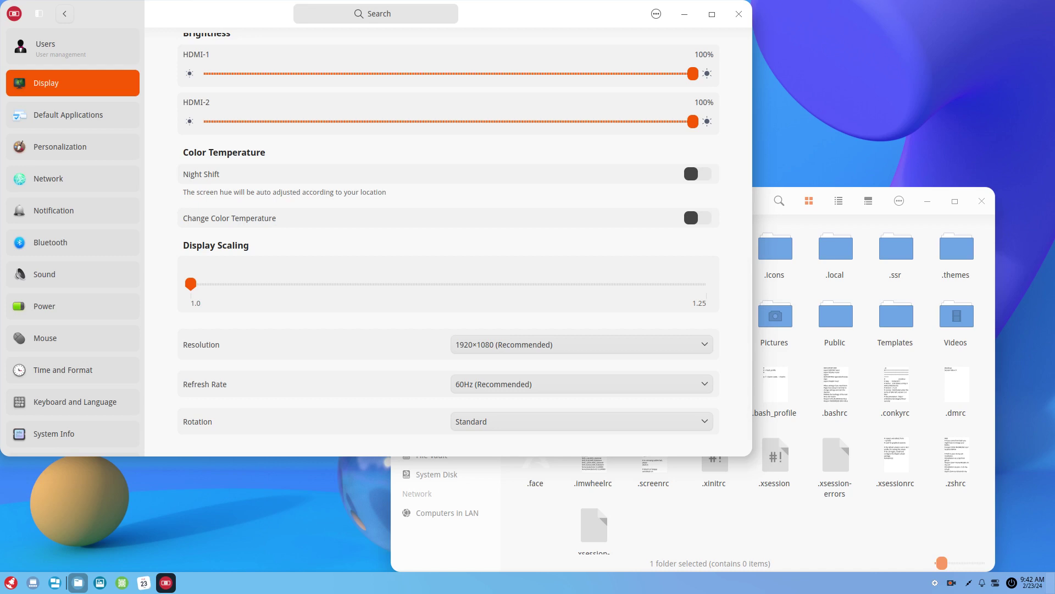
scroll(577, 421, up, 3)
scroll(577, 421, up, 1)
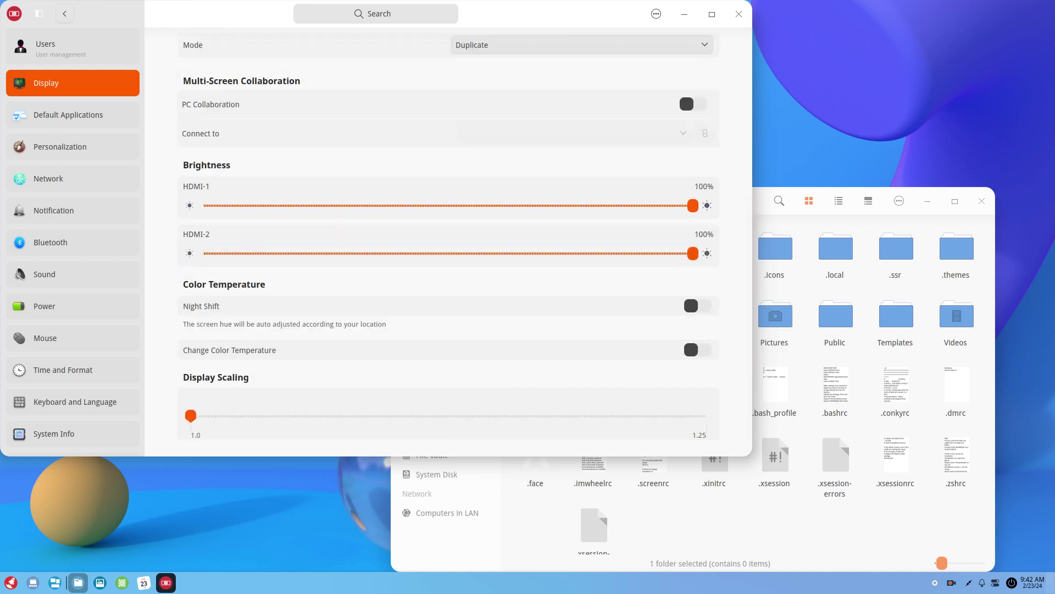
scroll(577, 275, up, 3)
scroll(577, 275, up, 2)
scroll(577, 275, up, 2)
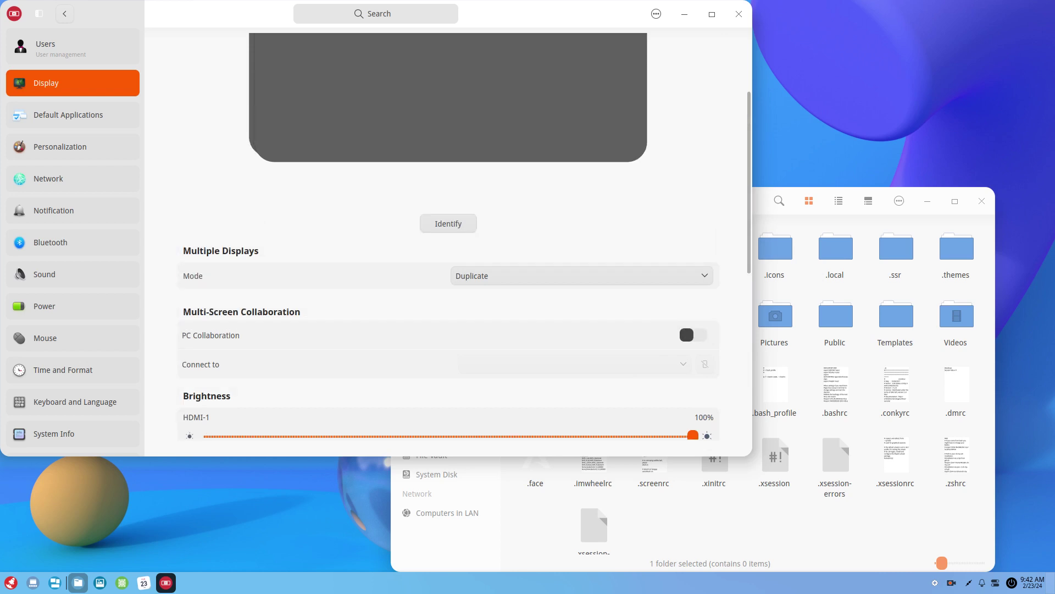
Try the Extend multiple-display mode, then leave the mode on Duplicate.
click(577, 275)
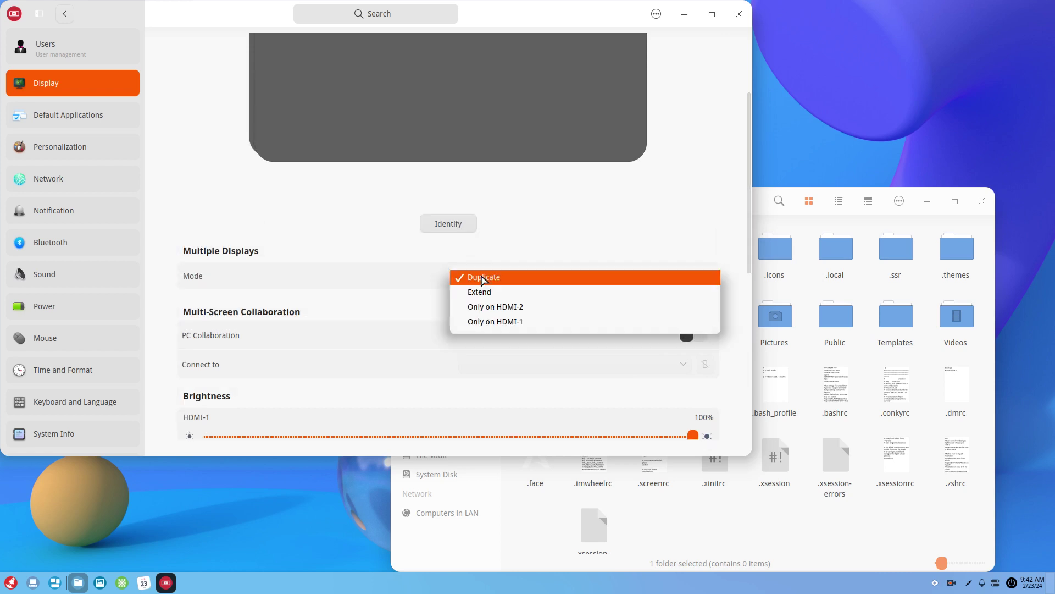
click(499, 297)
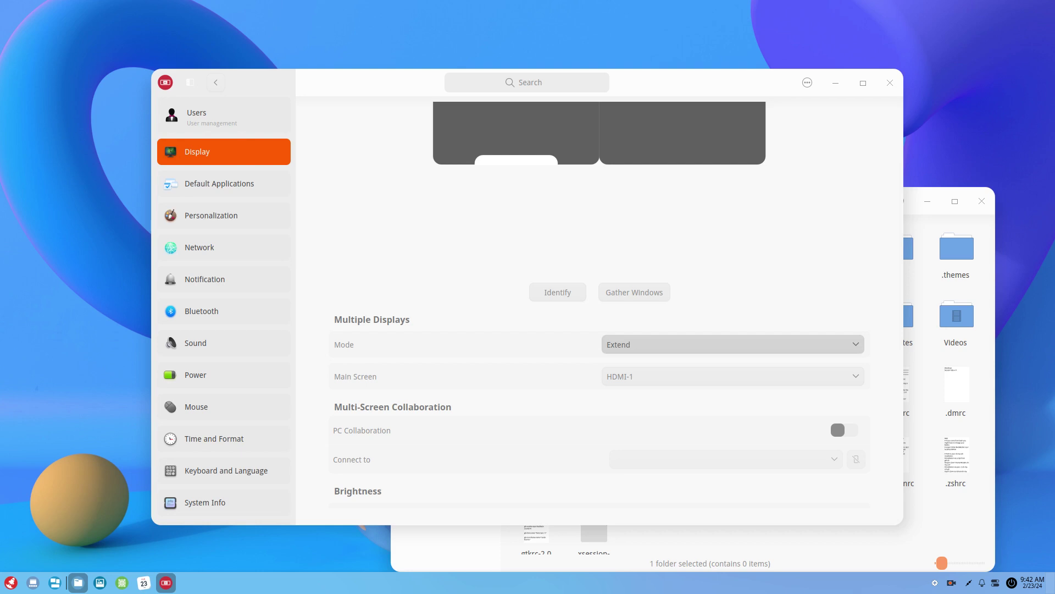
click(685, 346)
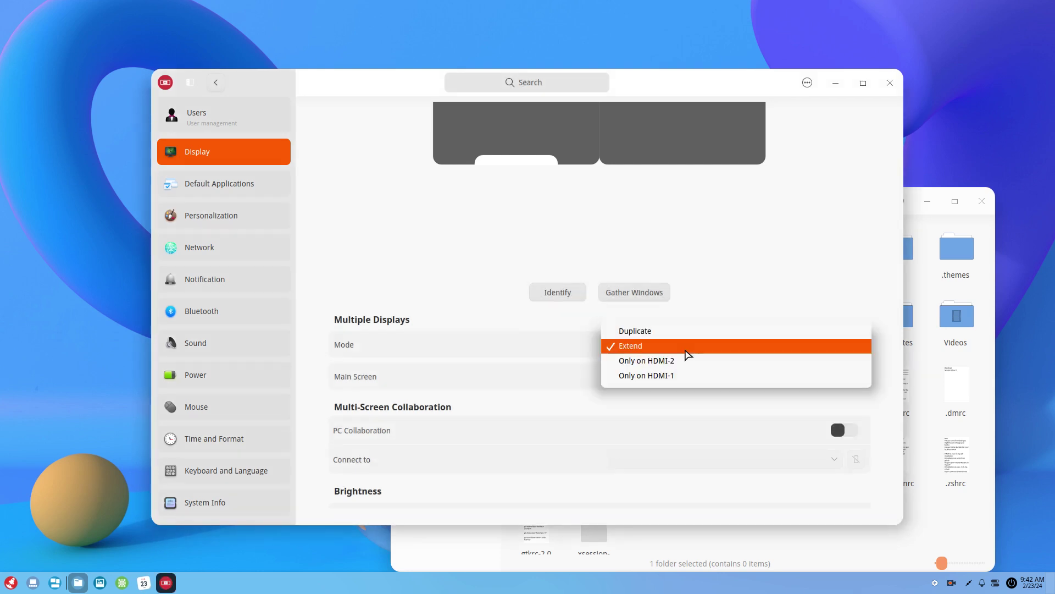
click(676, 332)
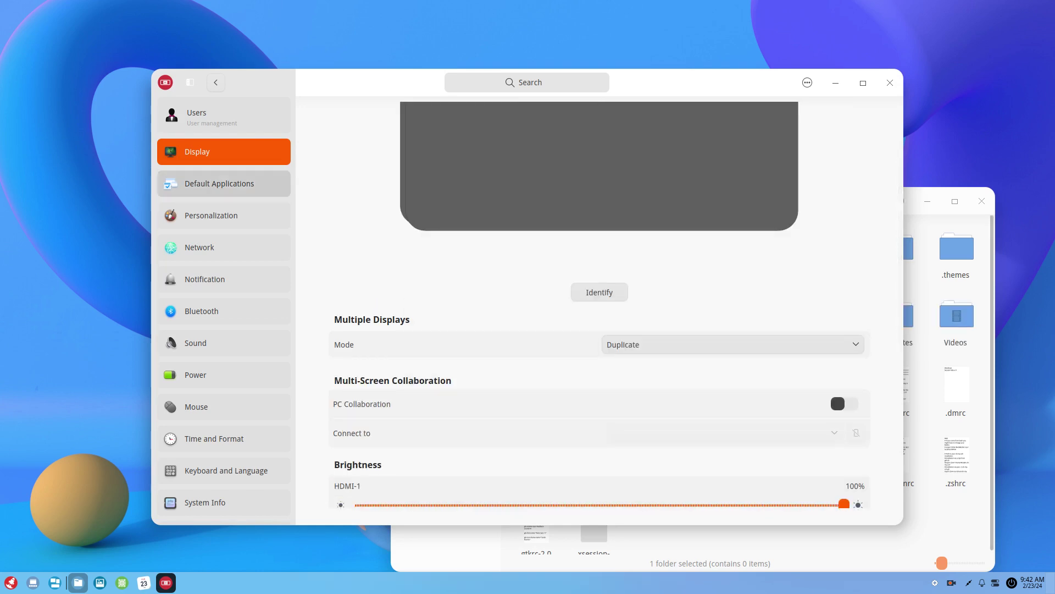
click(220, 183)
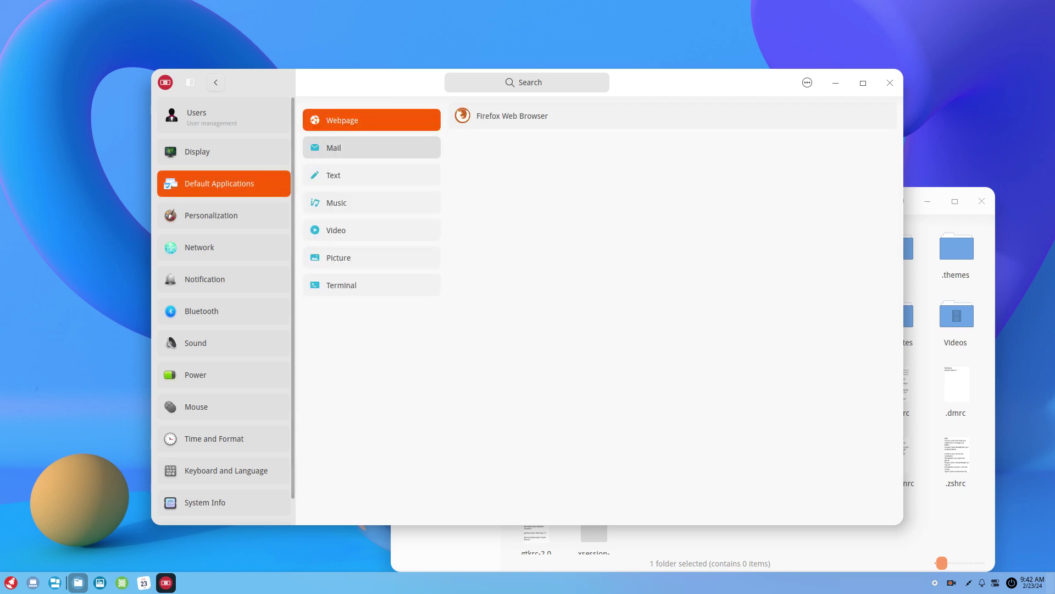
Make VLC media player the default music and video application.
click(372, 148)
click(371, 175)
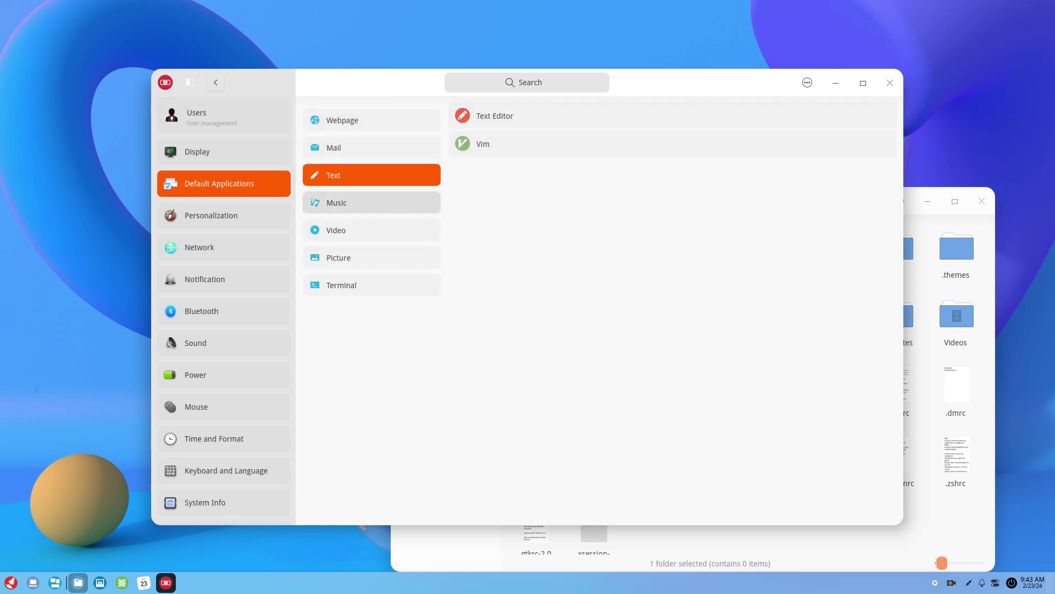
click(372, 203)
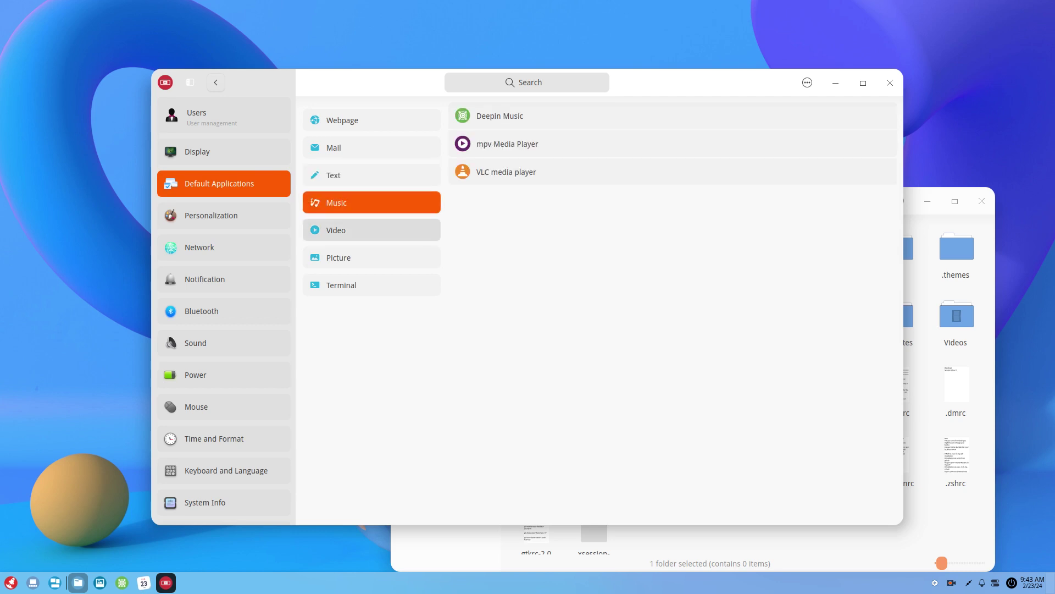
click(506, 171)
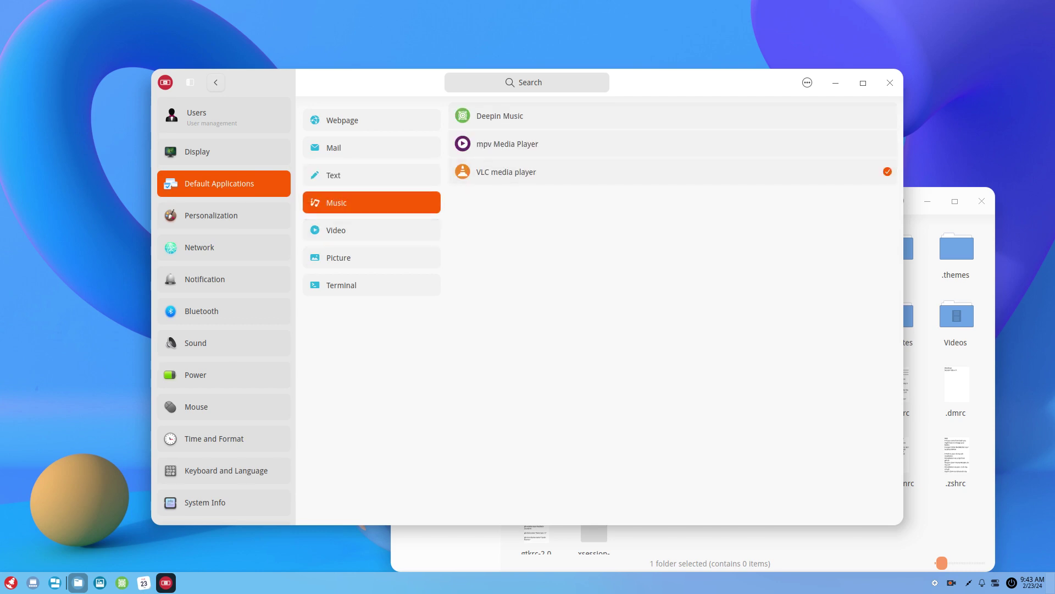
click(371, 230)
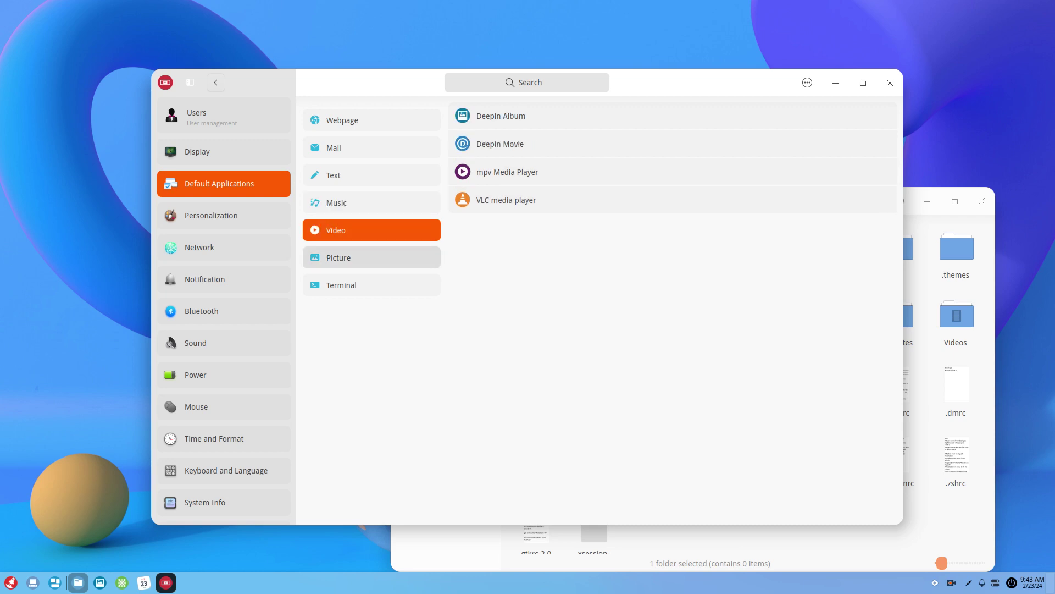
click(507, 199)
Test Alacritty as default terminal with Ctrl+Alt+T, then restore Deepin Terminal.
click(372, 257)
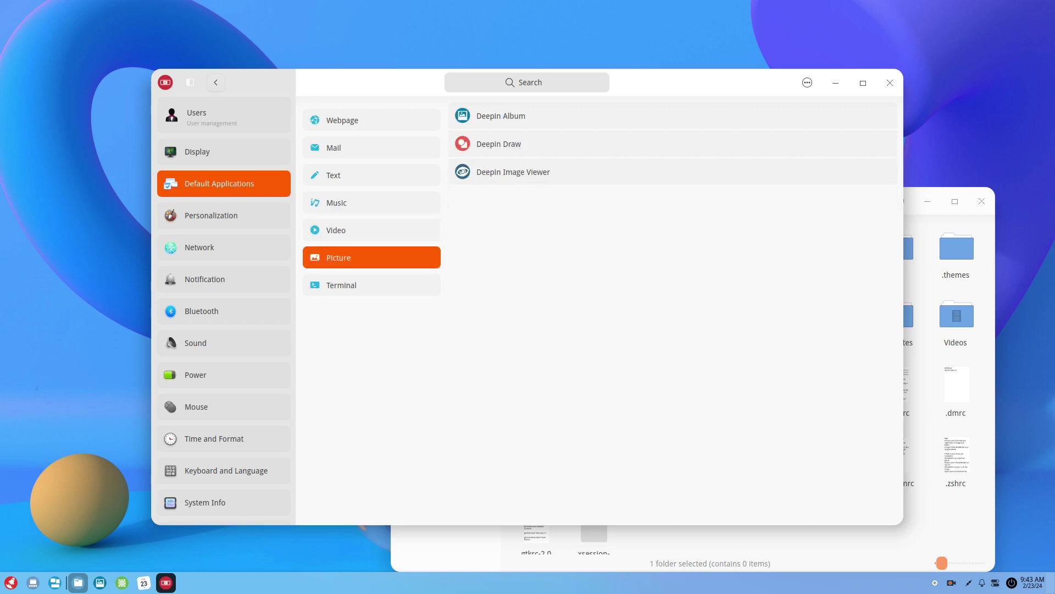
click(371, 285)
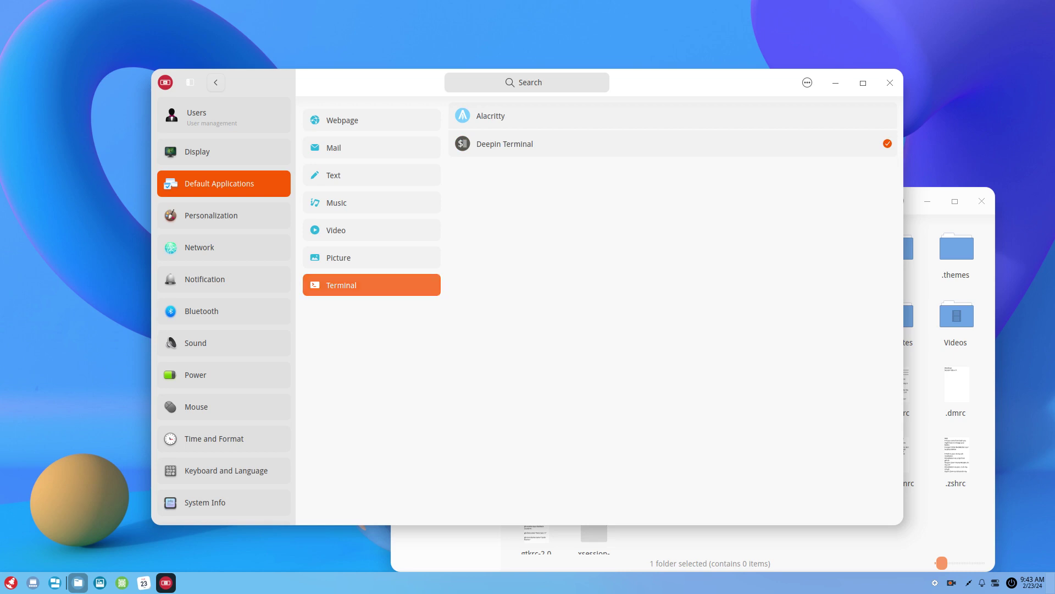
click(495, 115)
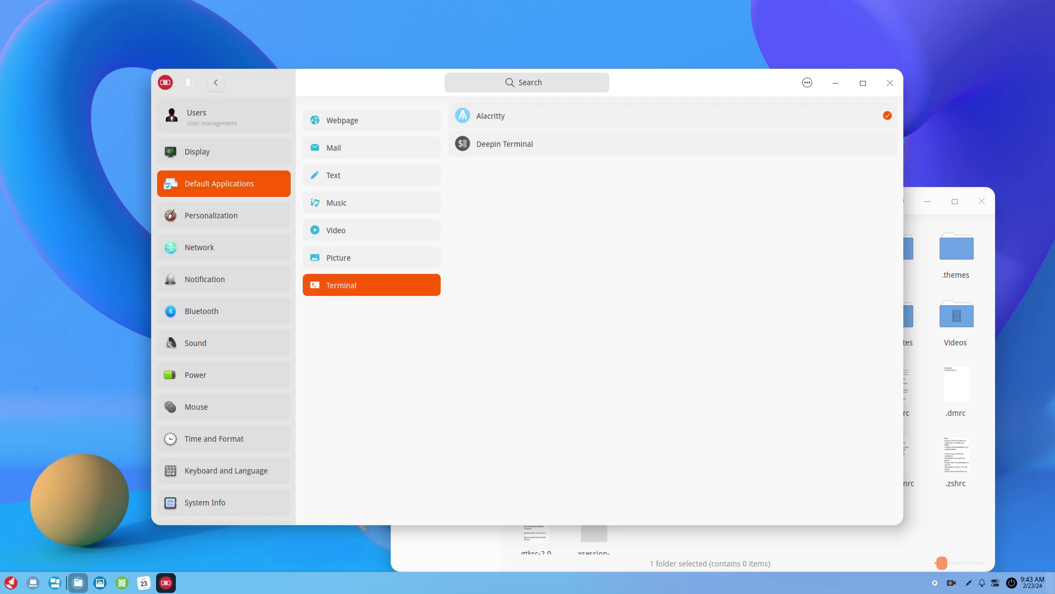
key(ctrl+alt+t)
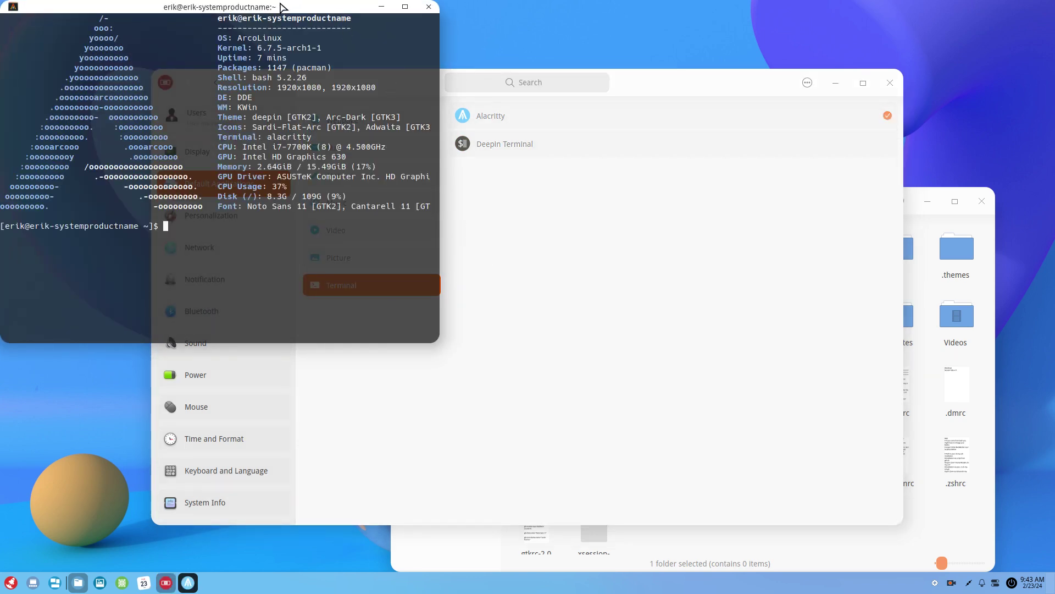
drag(391, 47, 511, 94)
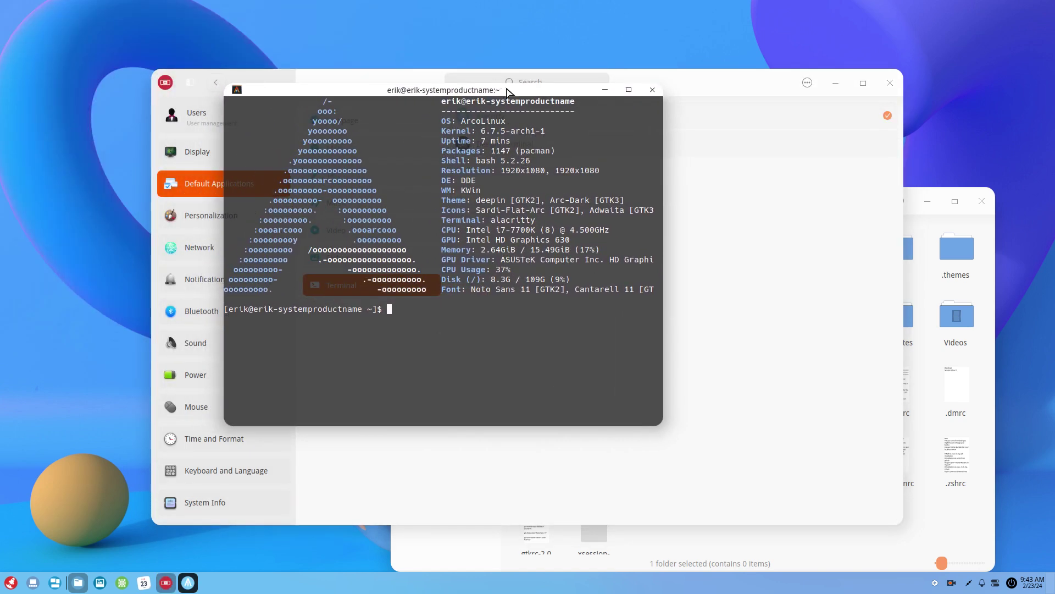
click(657, 94)
click(505, 143)
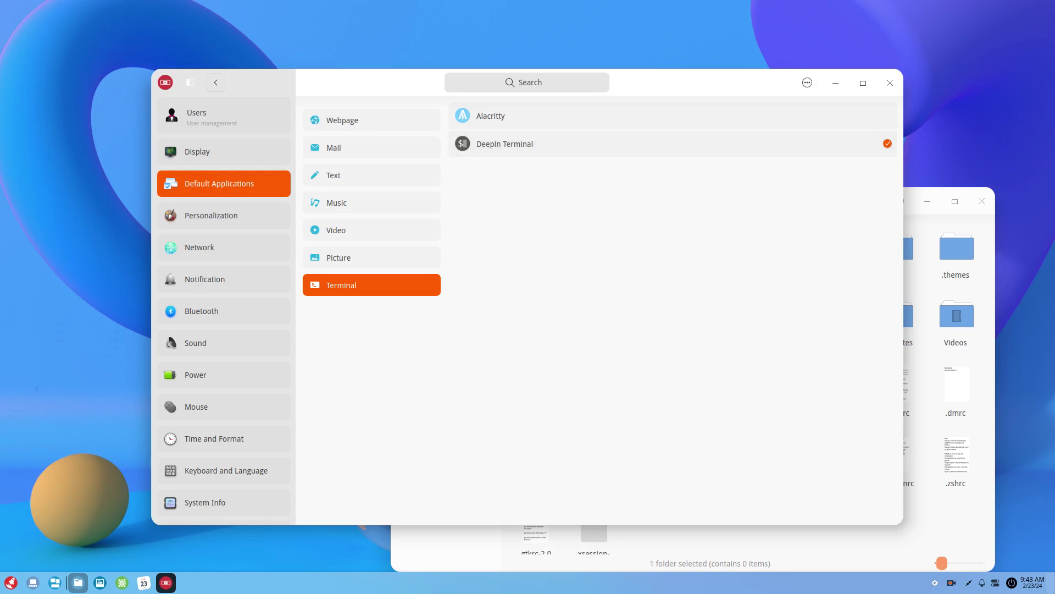
Enable Blur background and lower the Opacity in Deepin Terminal settings.
key(ctrl+alt+t)
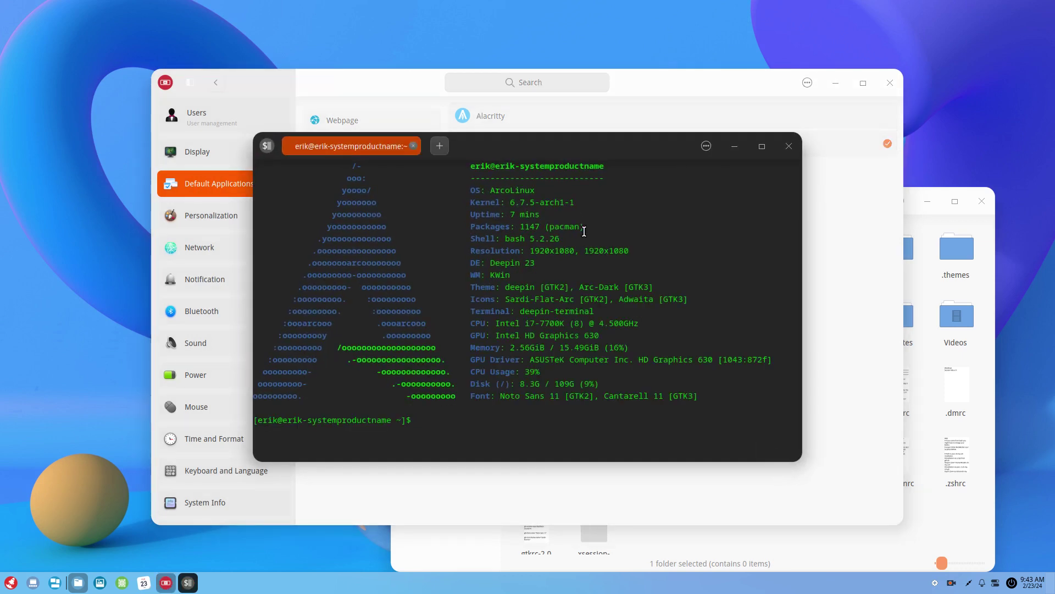
click(706, 146)
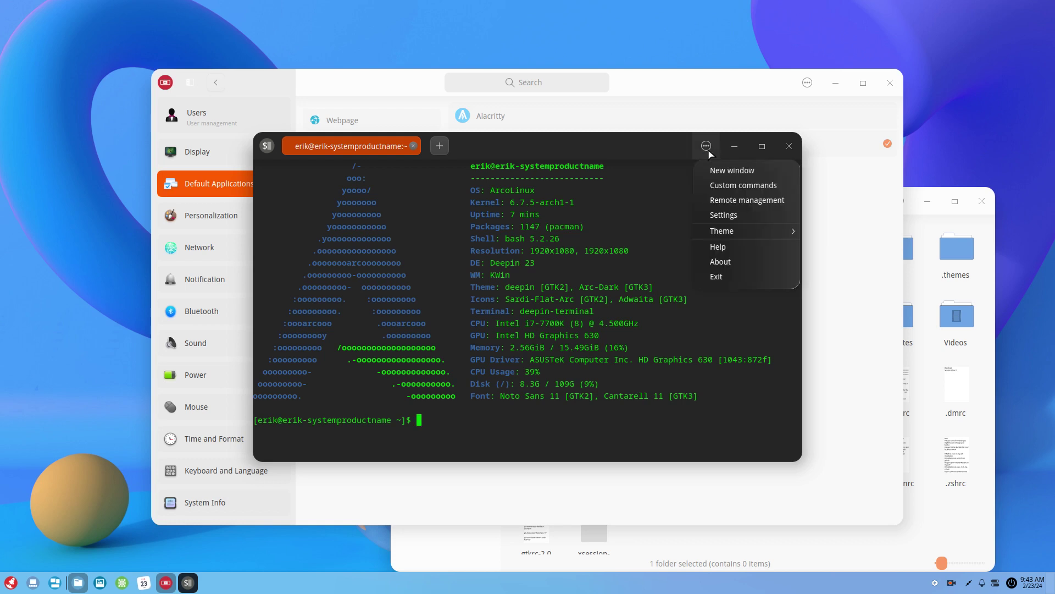
mouse_move(722, 231)
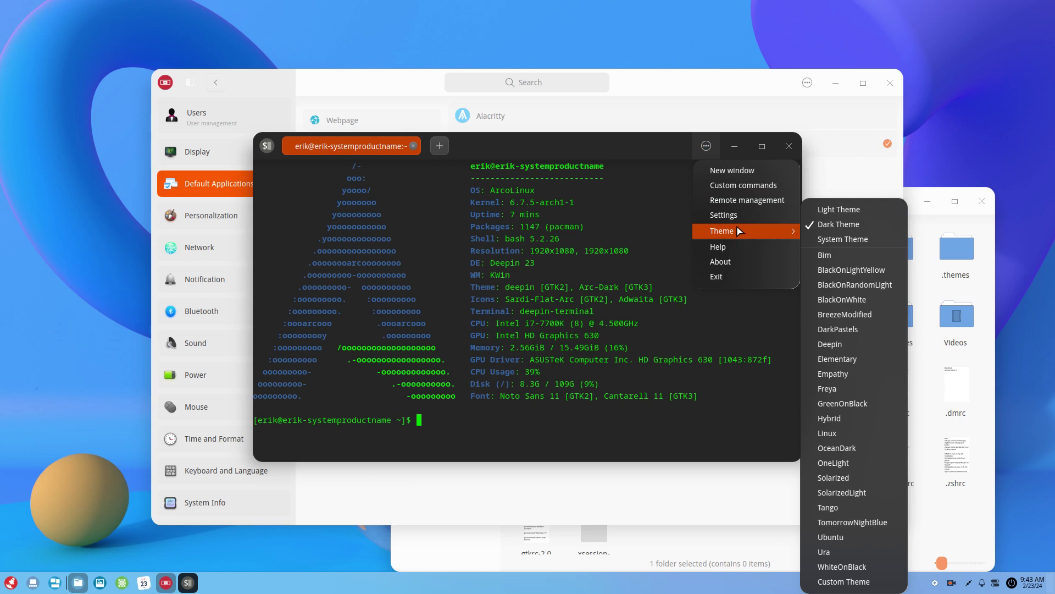
click(736, 215)
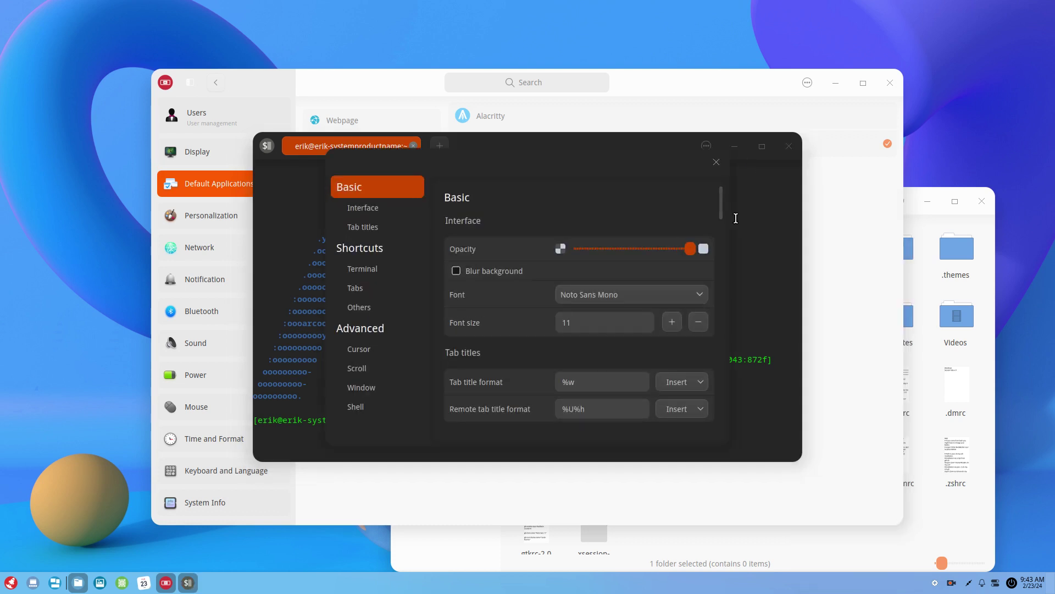
click(492, 272)
drag(675, 252, 655, 249)
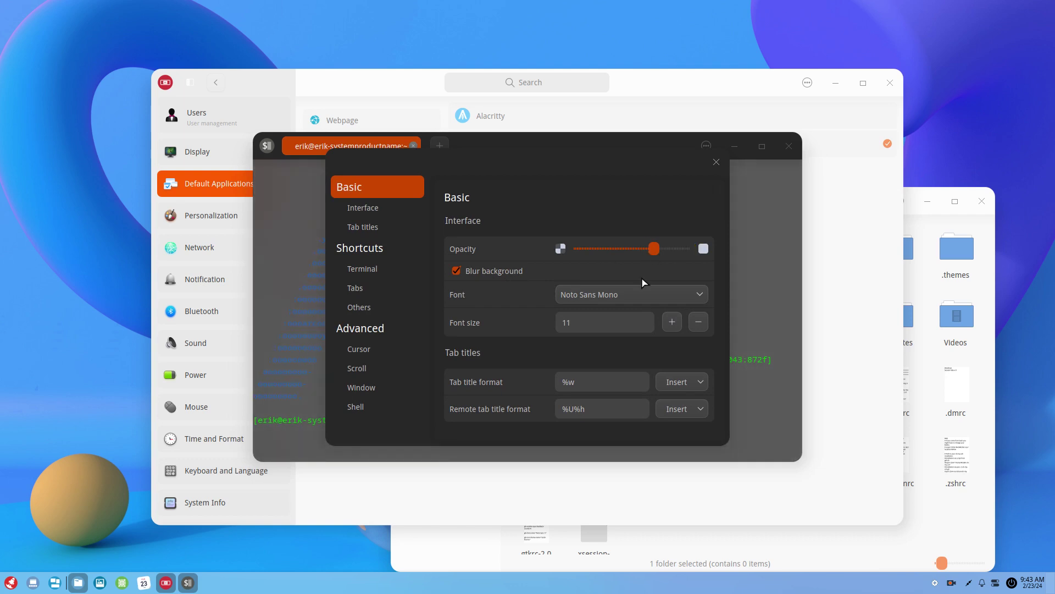
click(717, 162)
Reopen the terminal and apply the DarkPastels theme after previewing others.
click(789, 146)
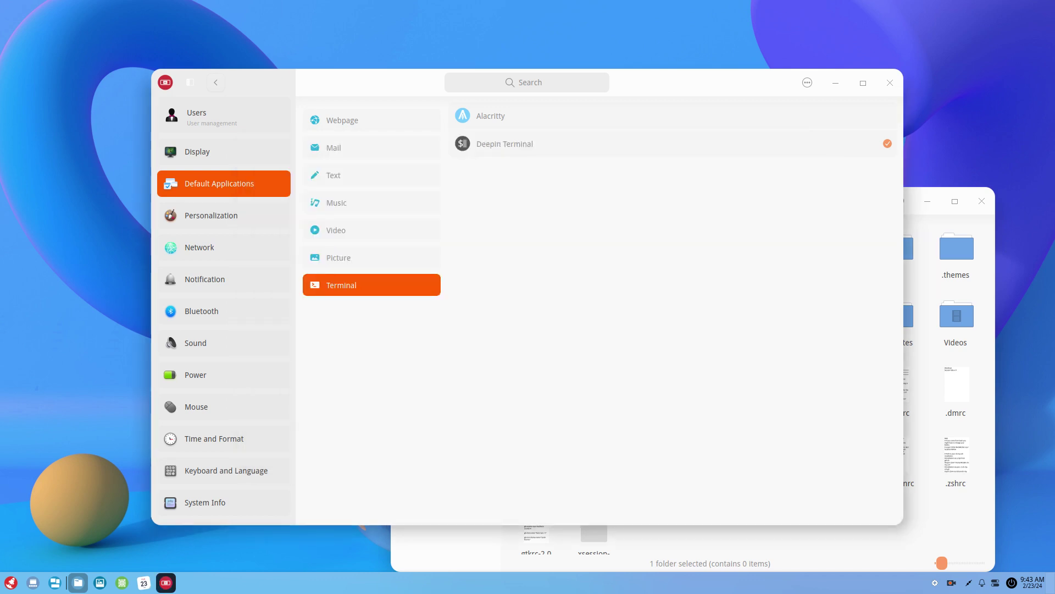
key(ctrl+alt+t)
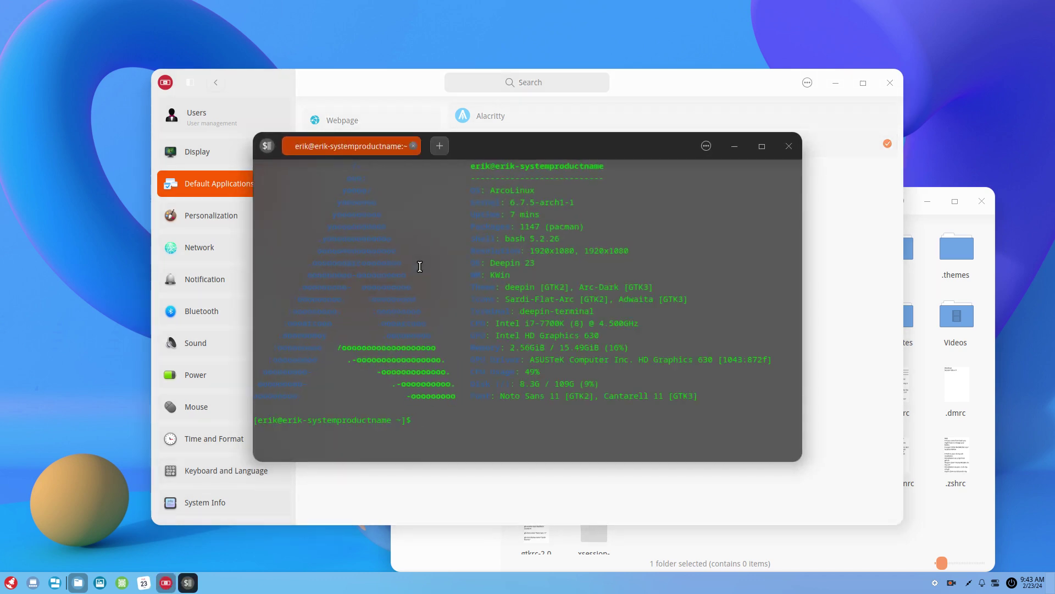
click(708, 146)
mouse_move(742, 231)
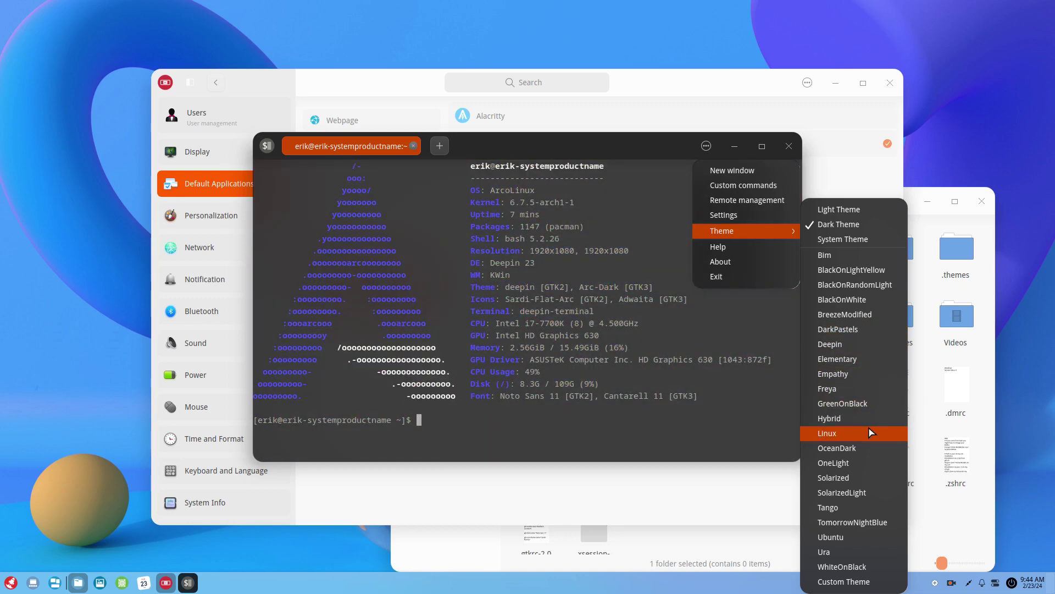
key(Up)
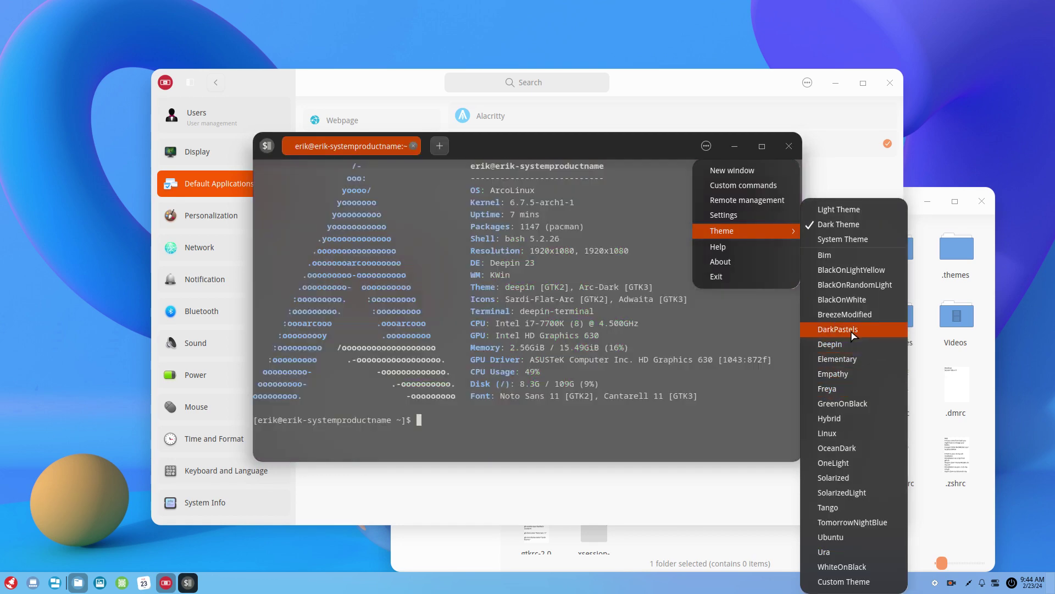
click(854, 322)
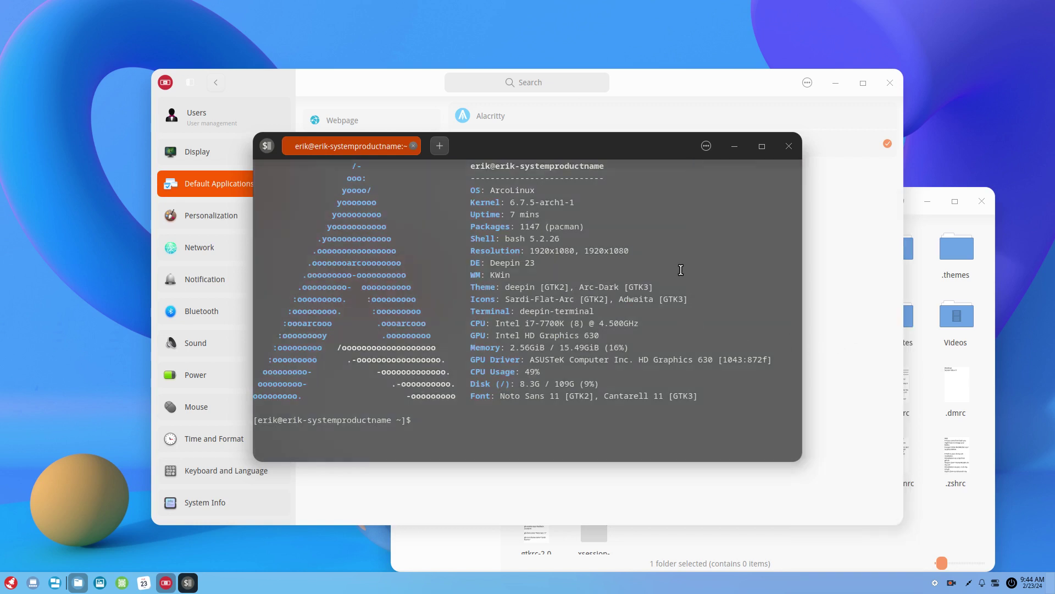
Close the terminal, scroll through Personalization, then move to the Network page.
click(789, 145)
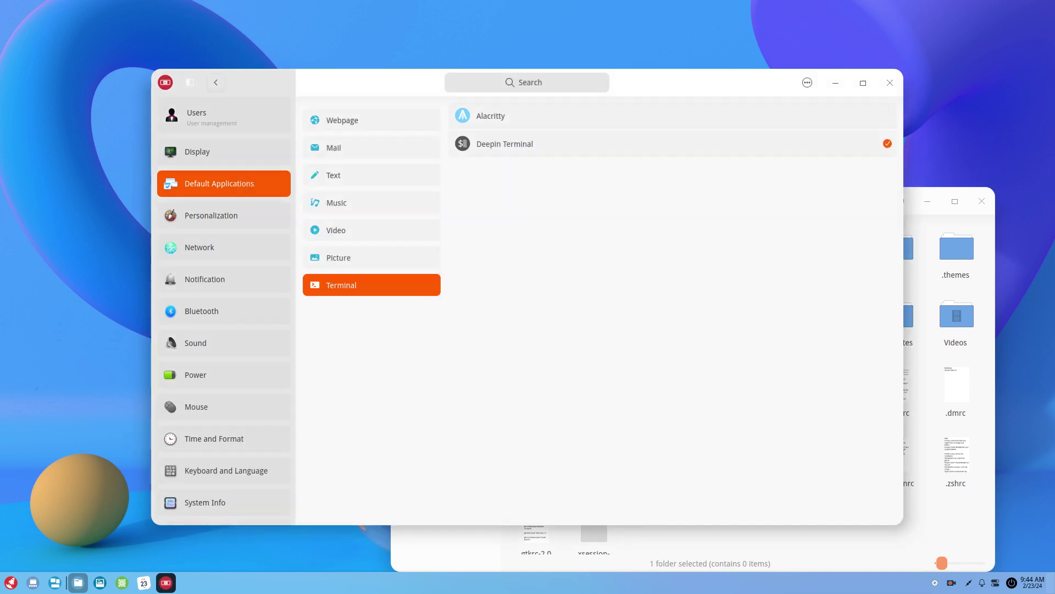
click(181, 216)
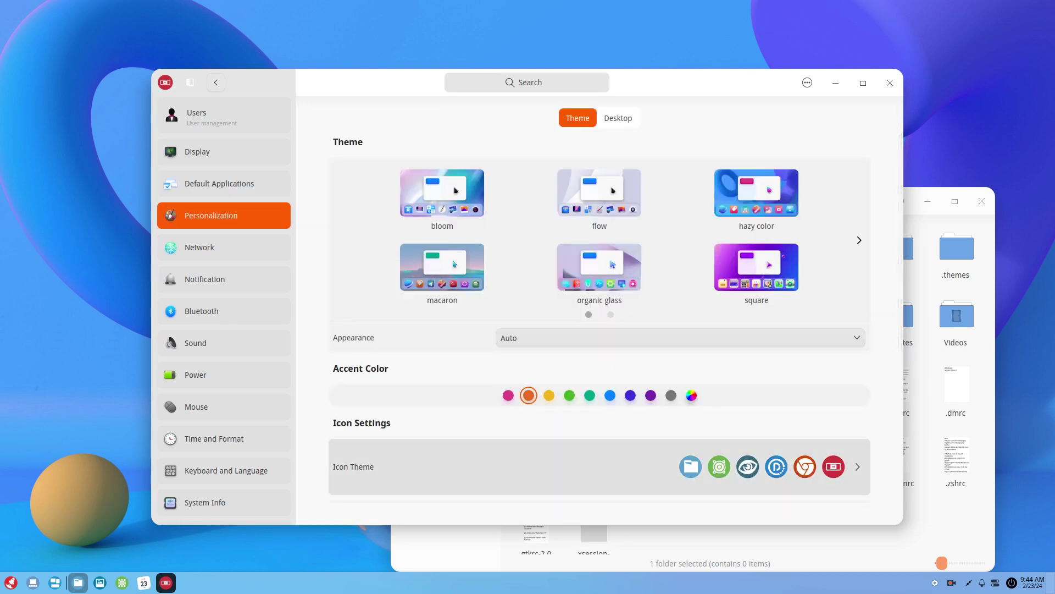
scroll(600, 418, down, 2)
scroll(600, 400, down, 2)
scroll(600, 400, down, 2)
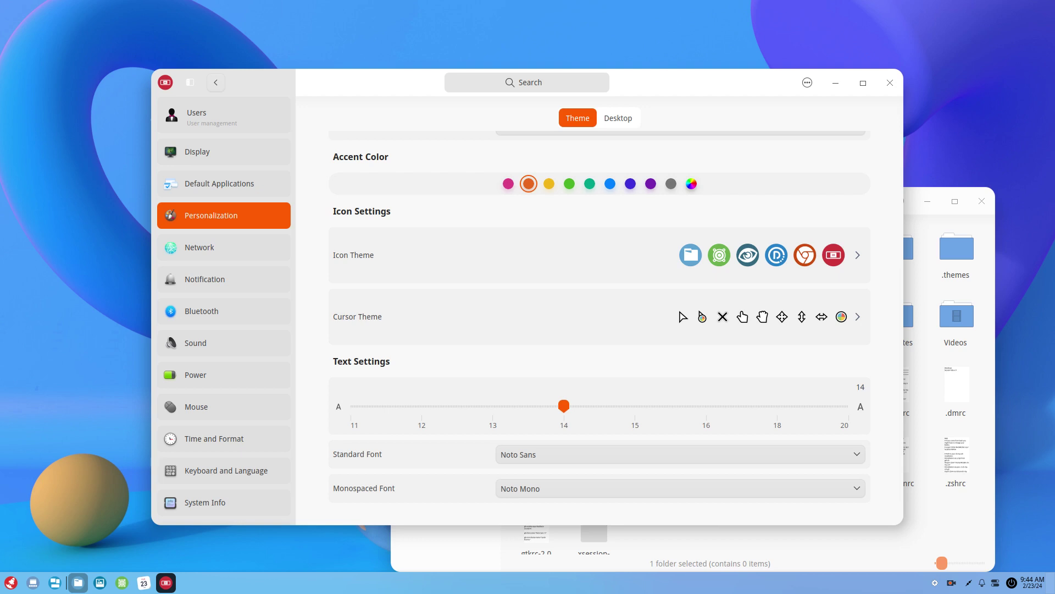
key(Down)
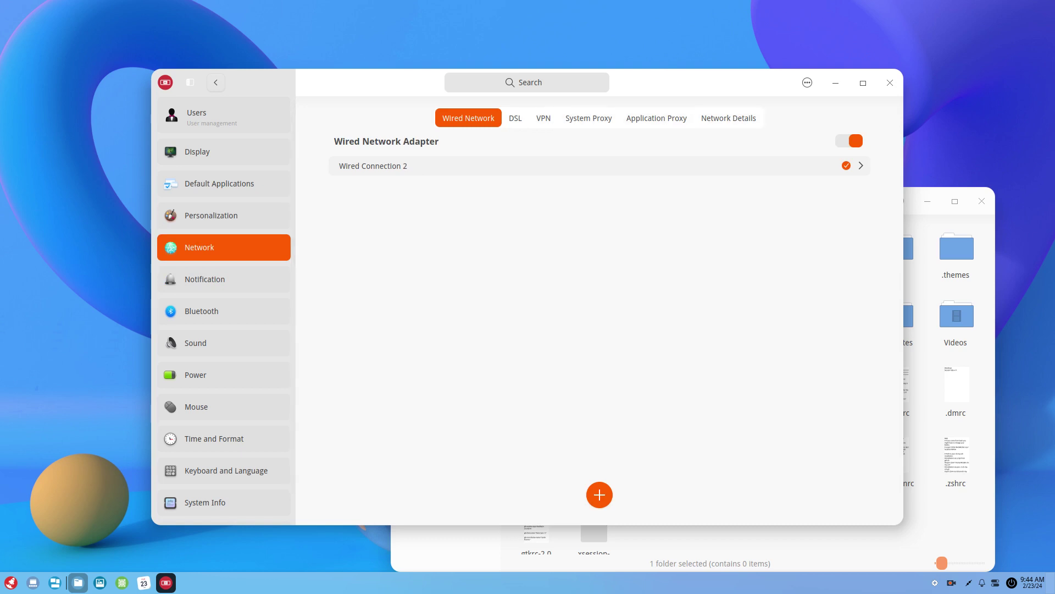
Browse the DSL, VPN, System Proxy and Application Proxy sections, returning to Wired Network.
click(515, 118)
key(Right)
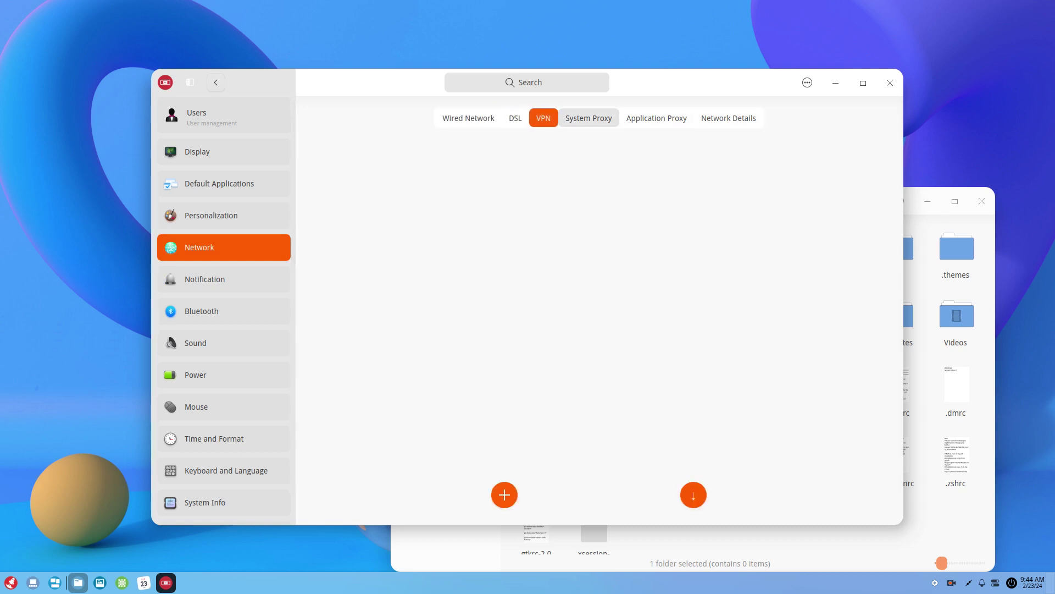
key(Right)
key(Right)
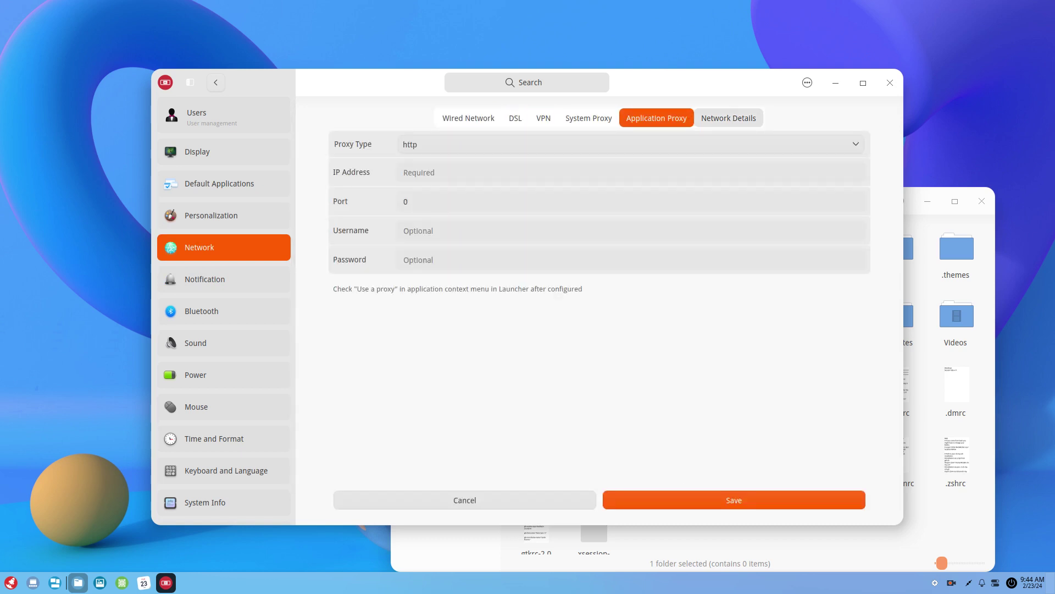
key(Right)
key(Left)
key(Left)
key(Left)
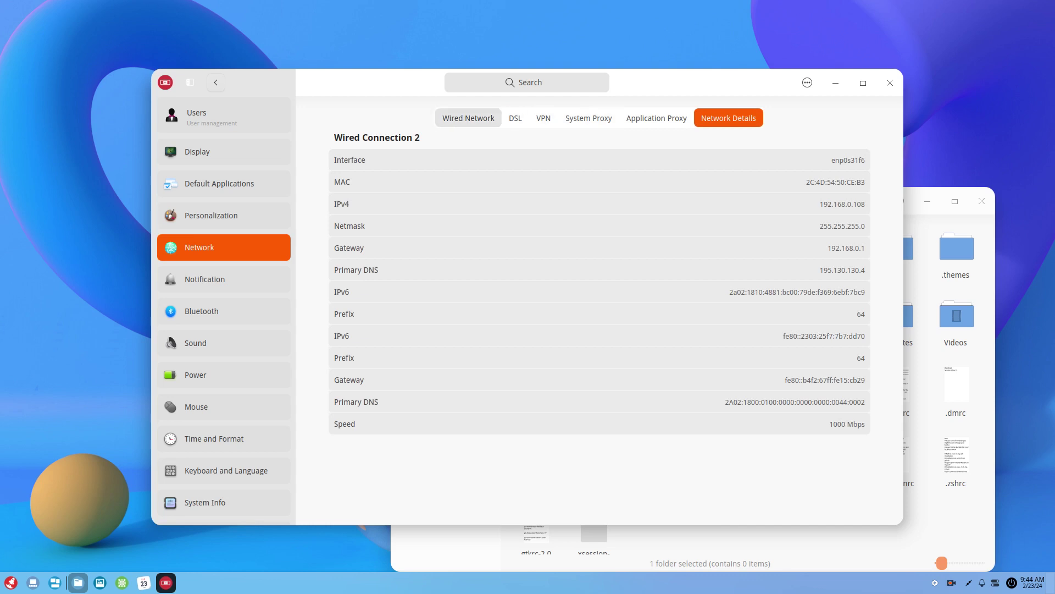
key(Return)
Step down the sidebar past Notification to the Bluetooth page.
key(Return)
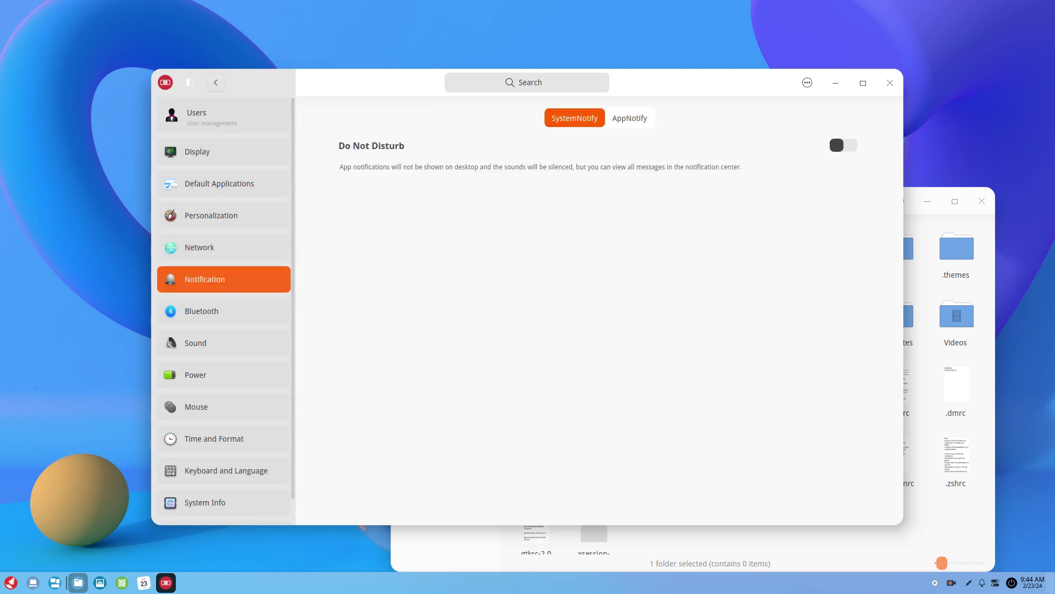
key(Down)
key(Return)
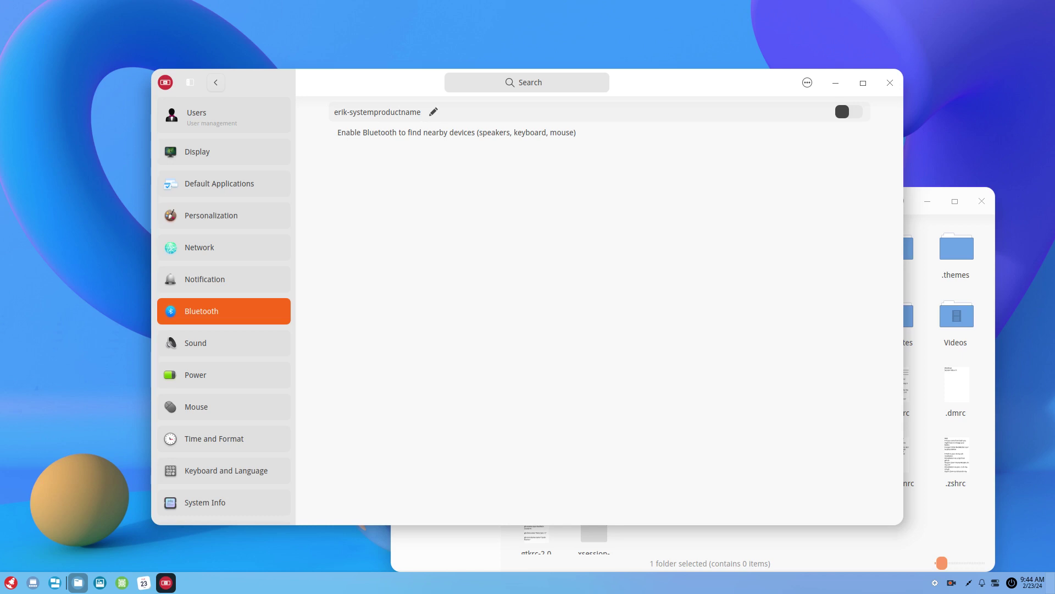
Review Sound output, input and devices, and turn off system sound effects.
key(Down)
key(Return)
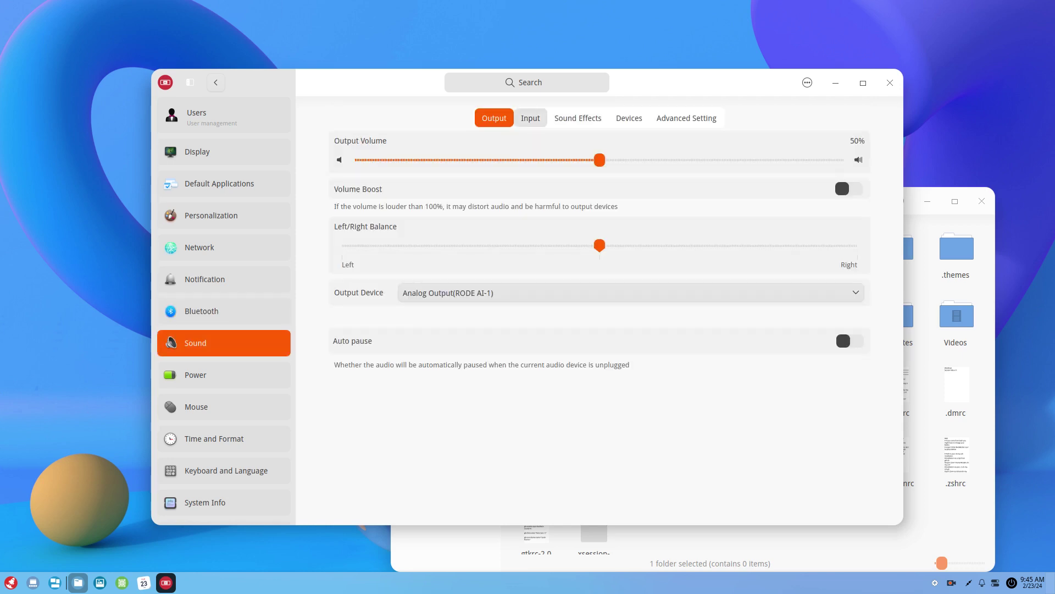
key(Right)
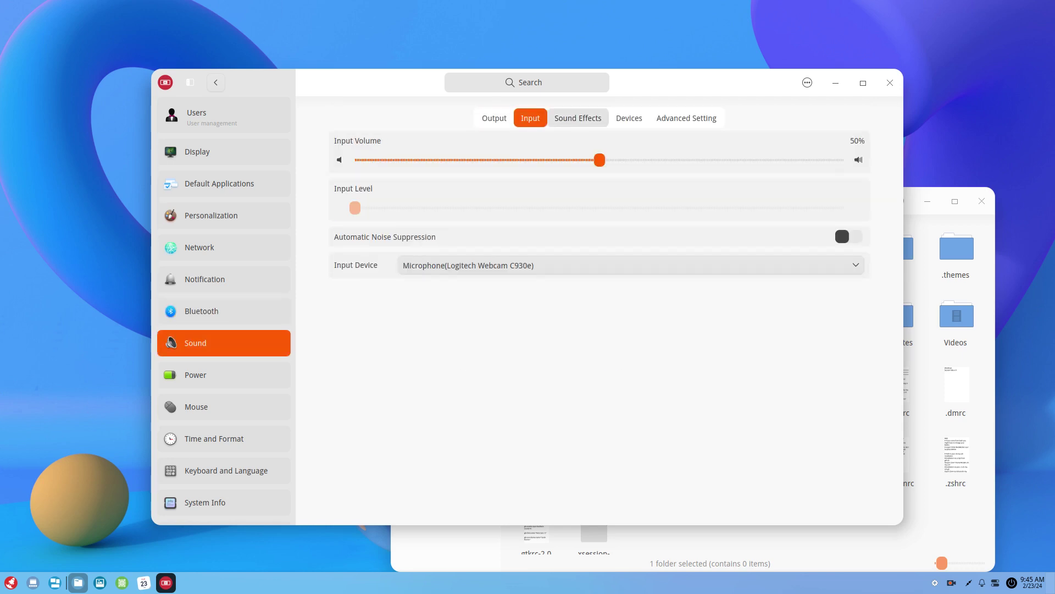
key(Right)
key(Right)
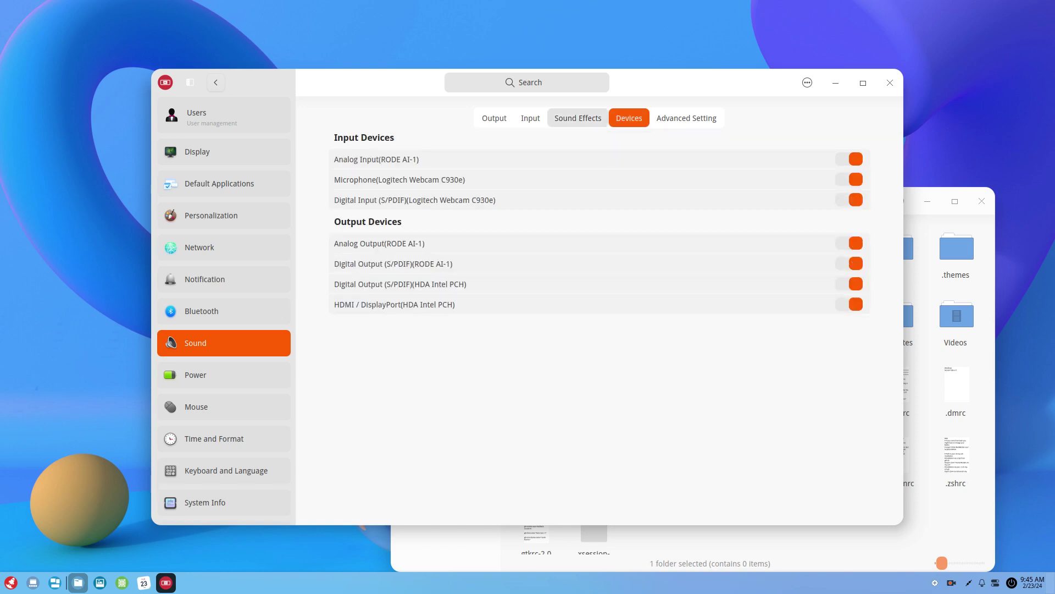
key(Left)
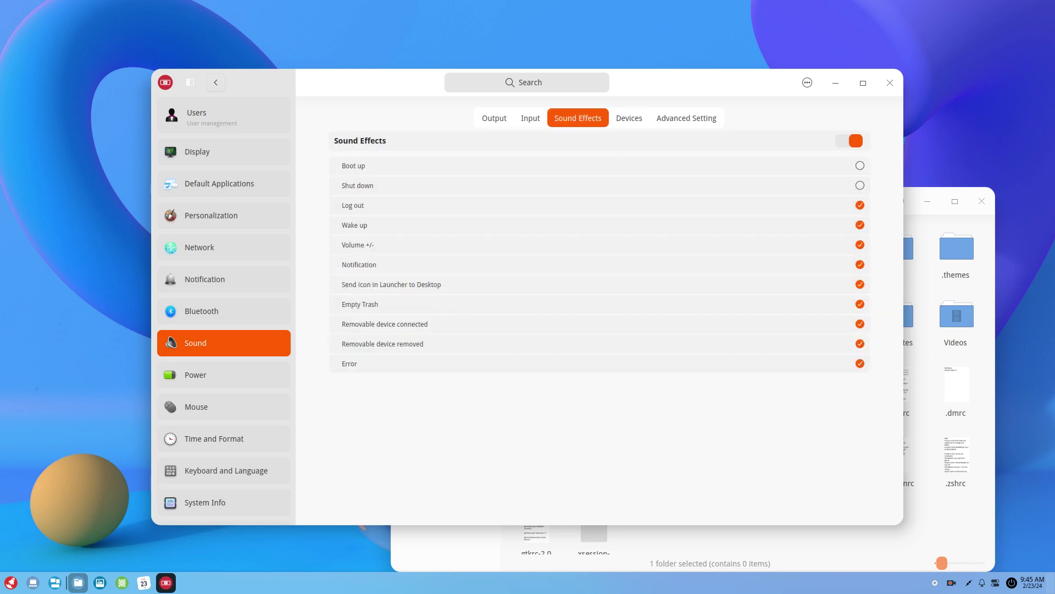
key(space)
Compare PulseAudio and PipeWire in Sound's Advanced Setting, keeping PulseAudio.
key(Right)
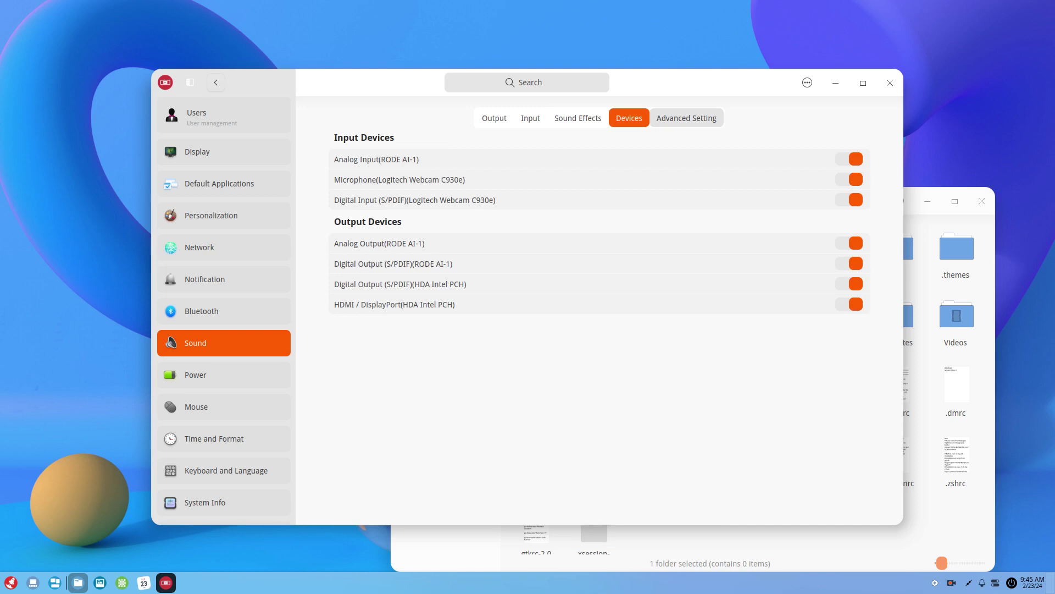
key(Right)
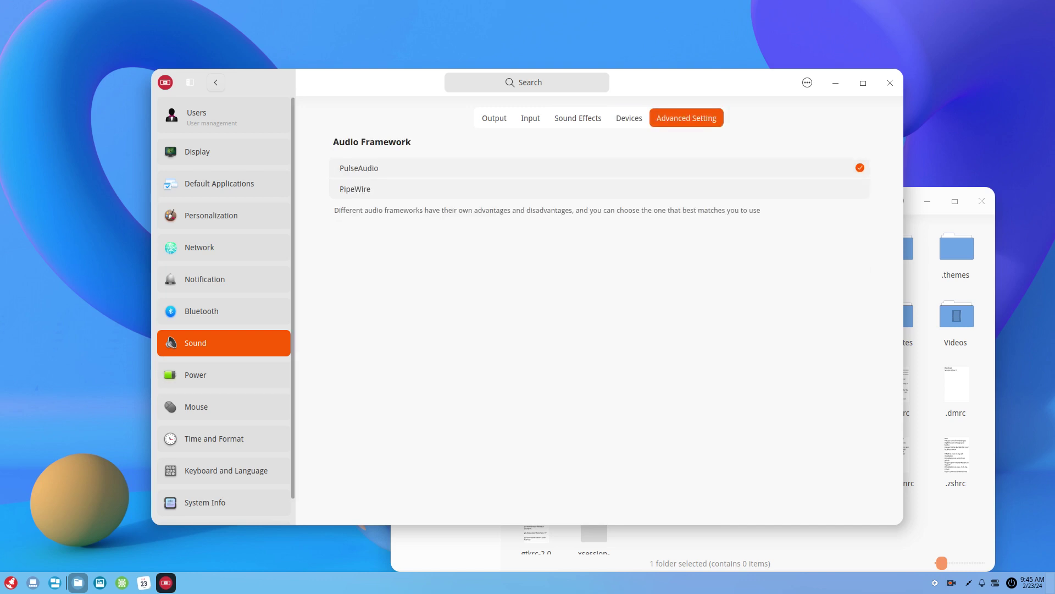
key(Tab)
key(Down)
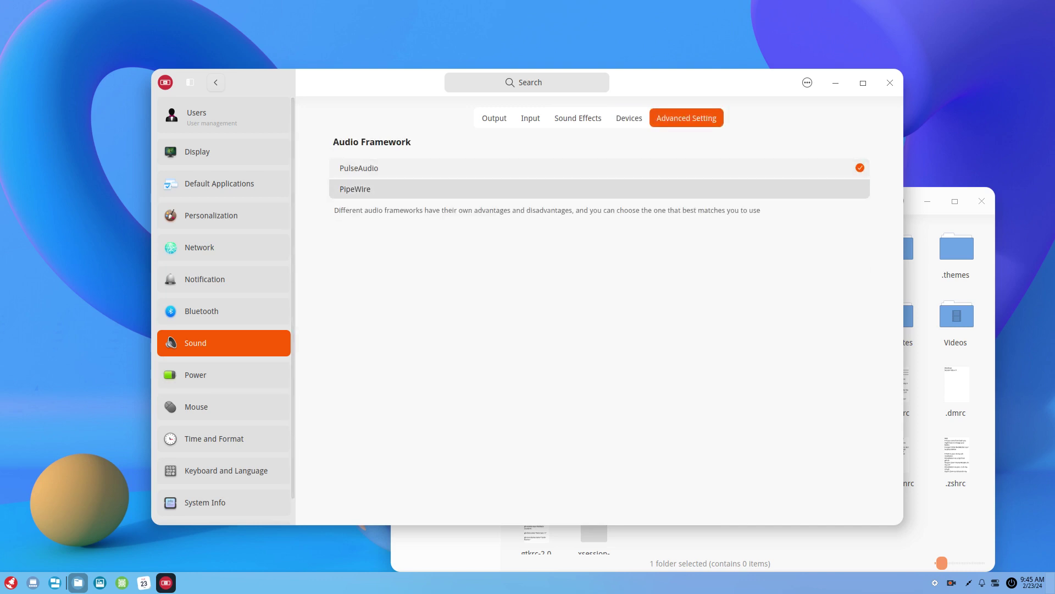
key(Up)
key(Down)
key(Up)
key(Down)
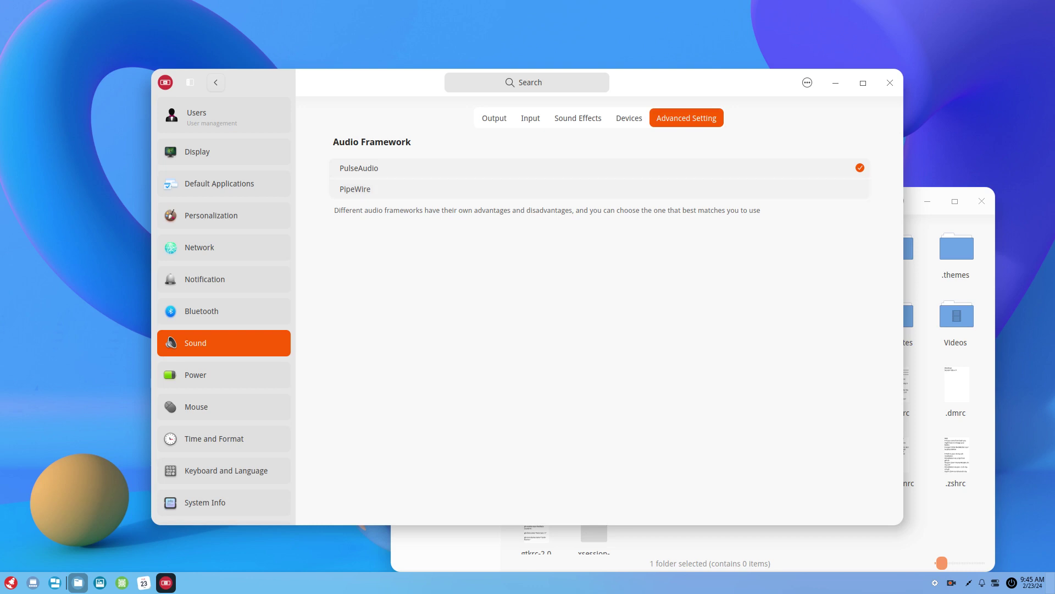
click(195, 374)
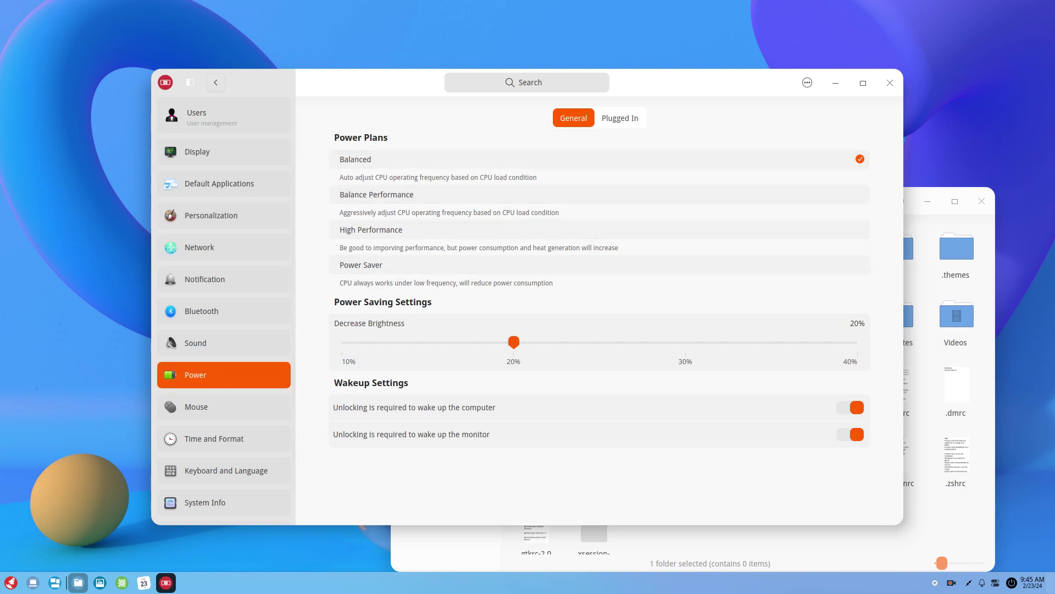
On the Mouse page, return scrolling speed to slow and switch Left Hand on.
key(Down)
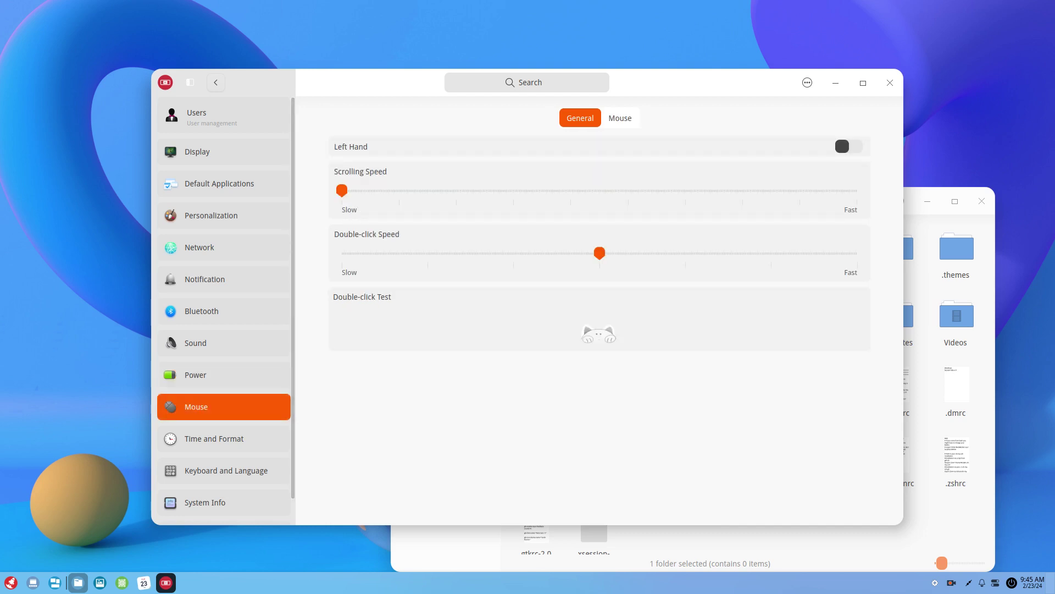
key(Right)
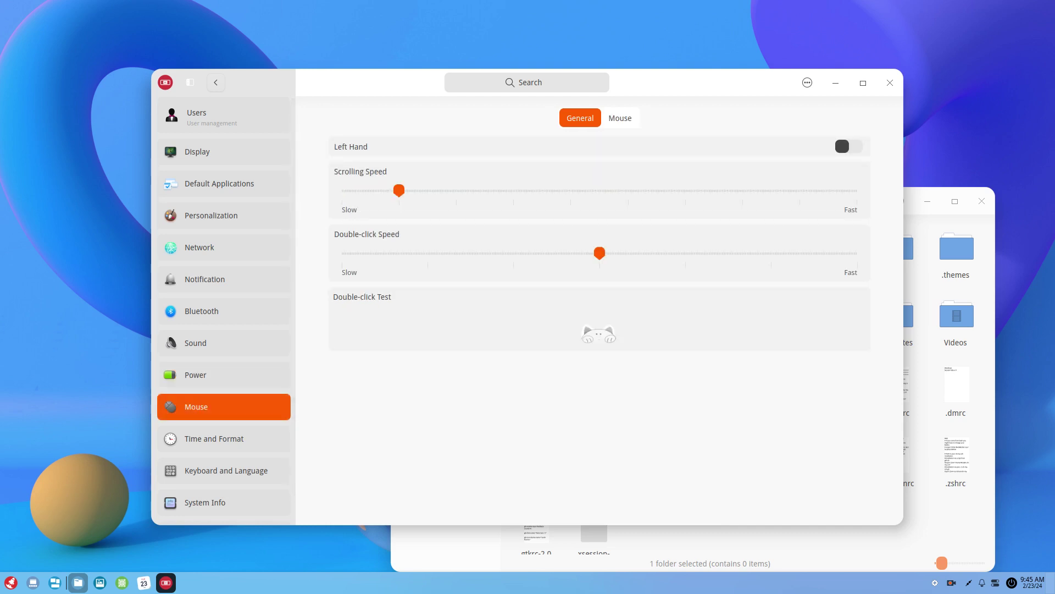
key(Left)
key(space)
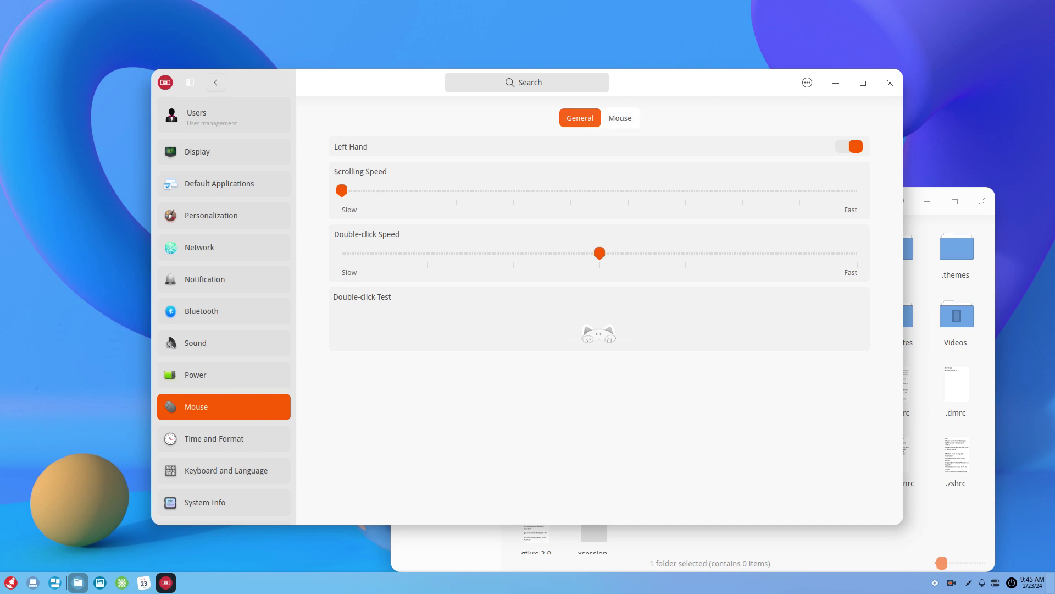
click(214, 438)
Open a terminal, run xkill, and cancel it with a right-click.
key(ctrl+alt+t)
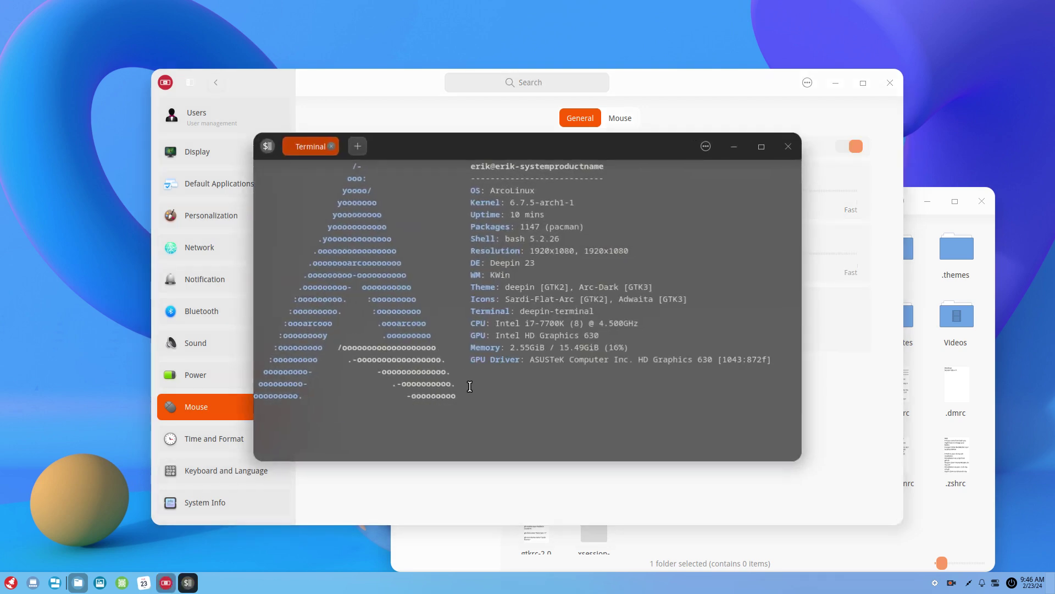
text(xkill)
key(Return)
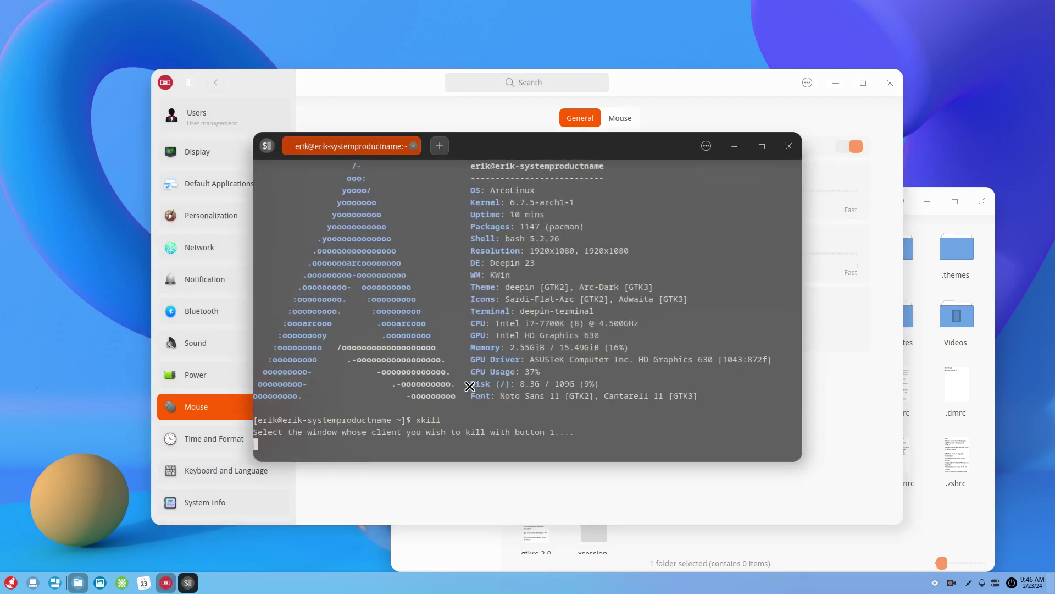
right_click(814, 333)
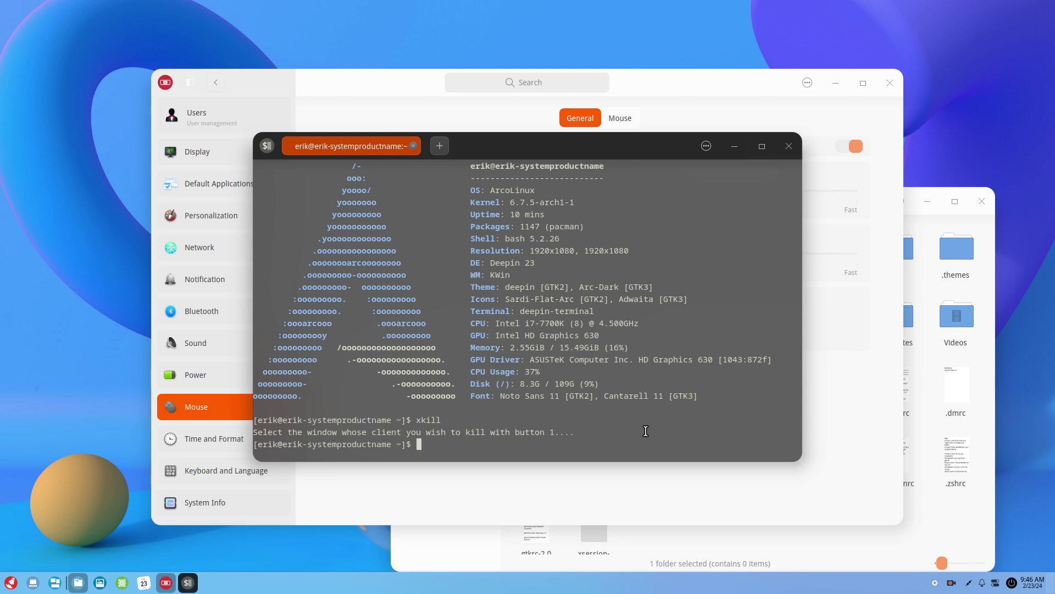
Exit the terminal, then open and dismiss the settings window's context menu twice.
text(exit)
key(Return)
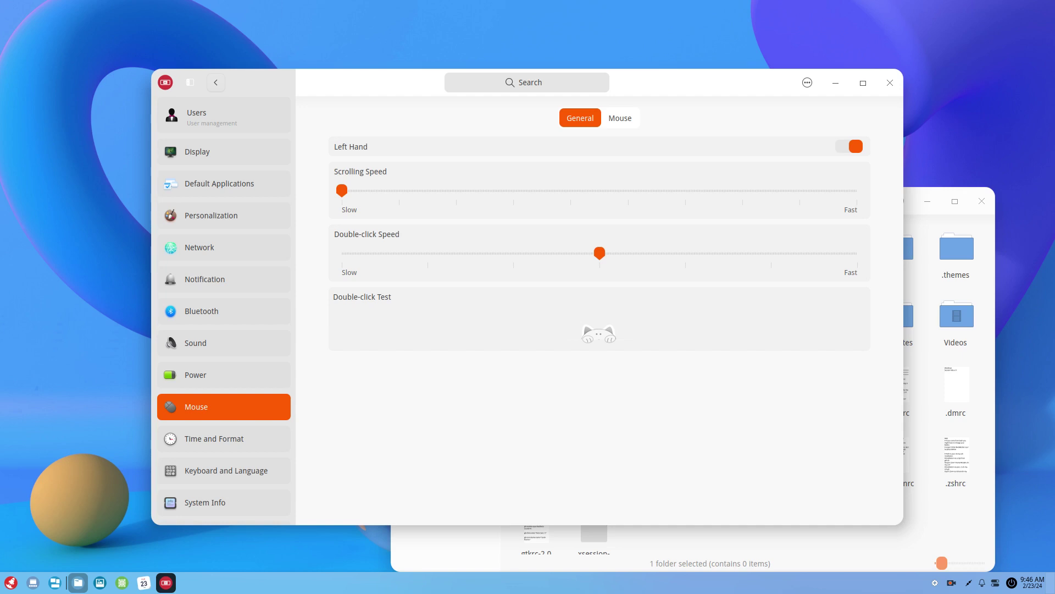
right_click(389, 91)
click(225, 88)
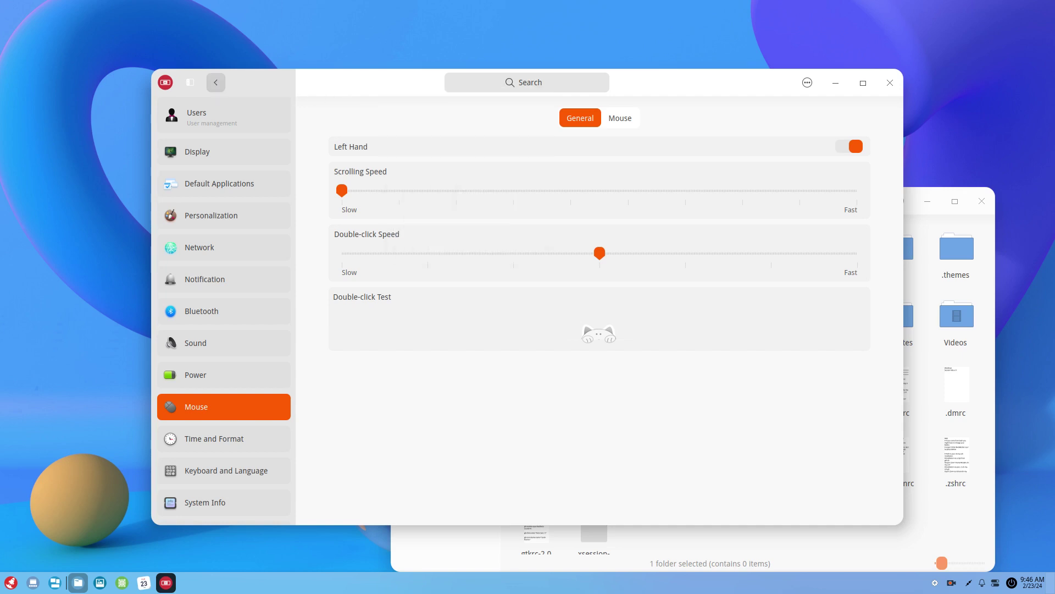
right_click(217, 88)
click(225, 92)
Reopen the terminal, check resources in btop, then xkill a chosen window.
key(ctrl+alt+t)
text(bt)
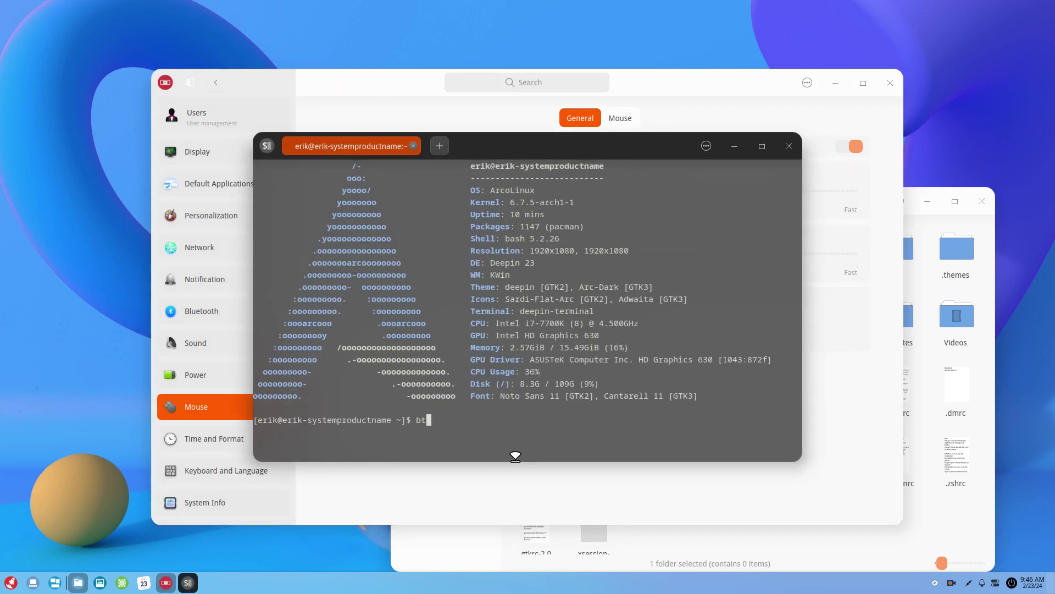
text(op)
key(Return)
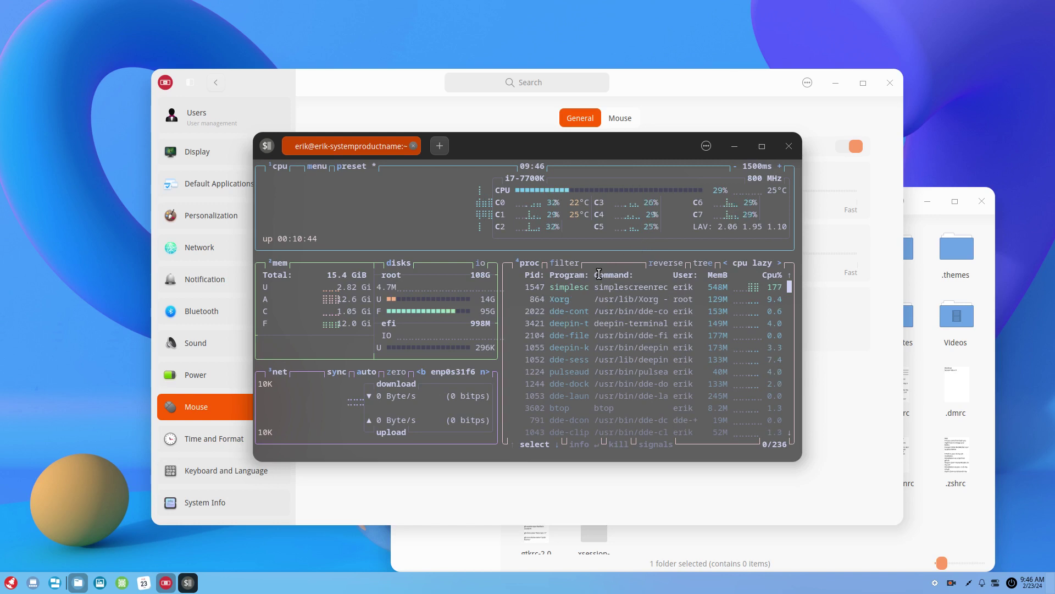
key(q)
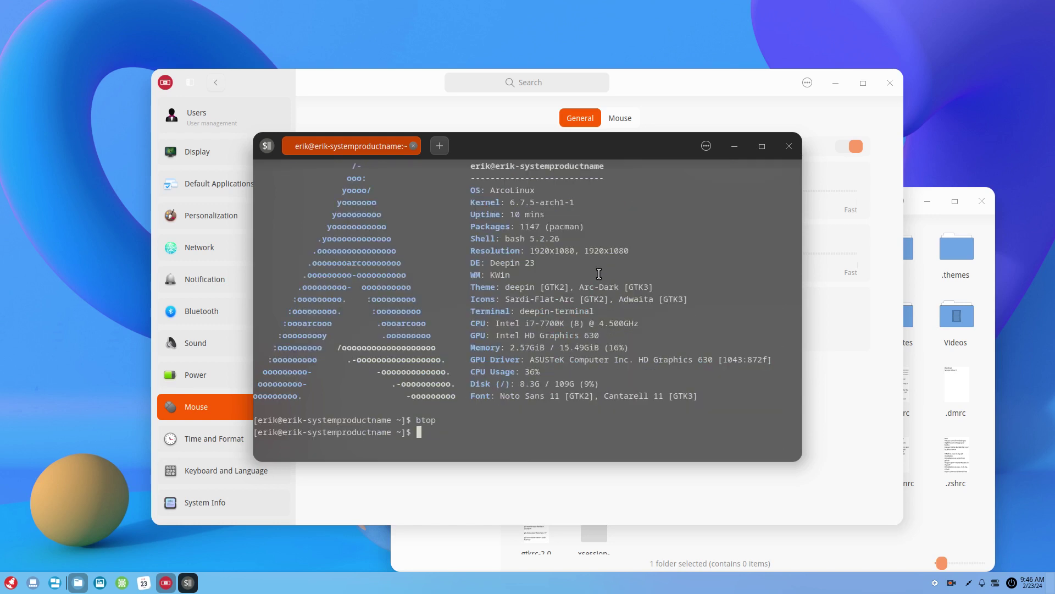
text(xkill)
key(Return)
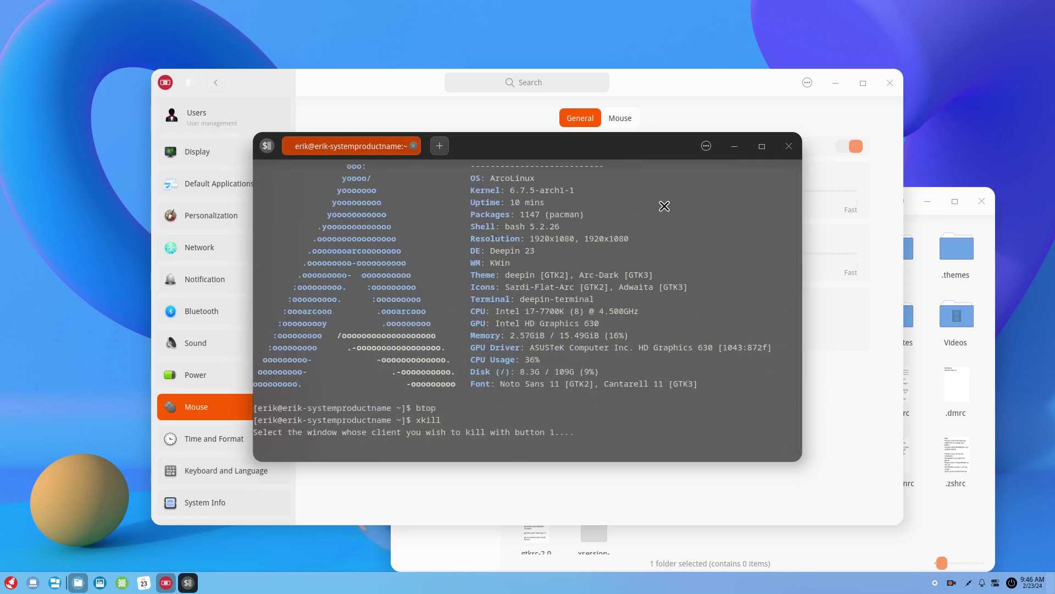
click(664, 207)
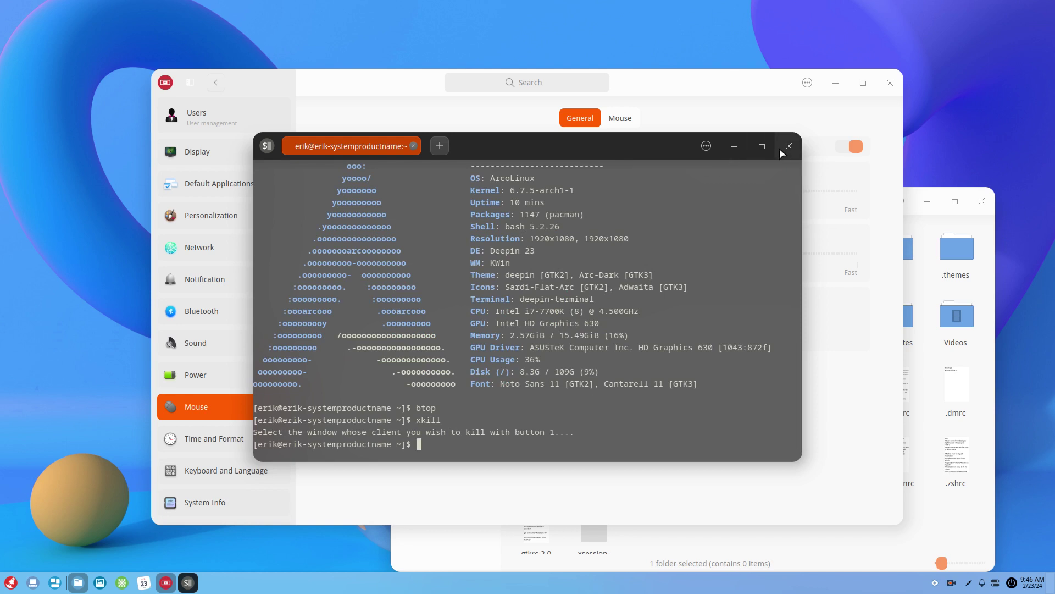
Browse the dock's Location options from its context menu, then close the menu.
right_click(6, 590)
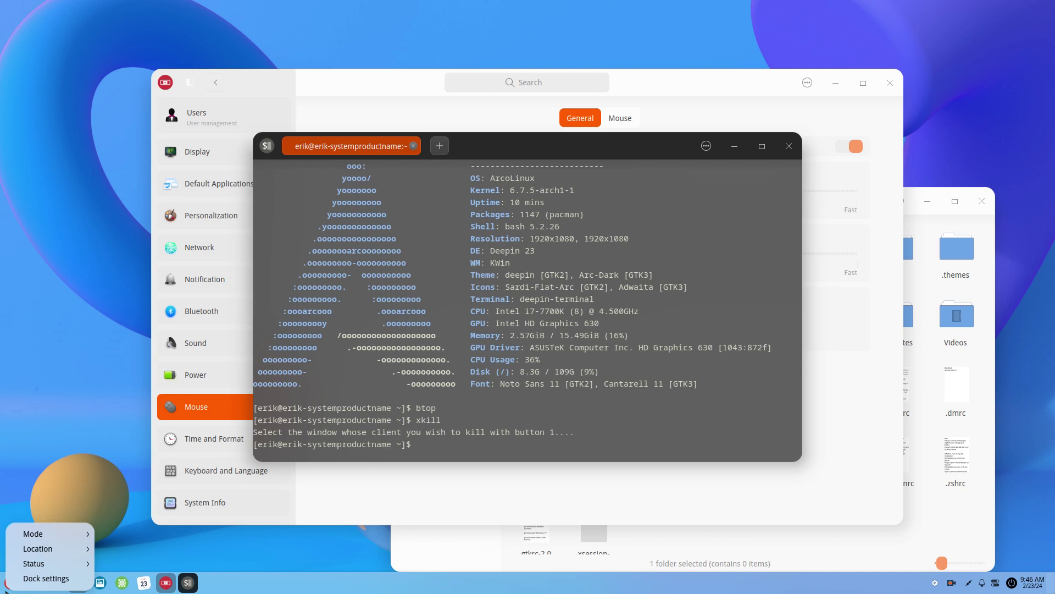
key(Down)
key(Down)
key(Right)
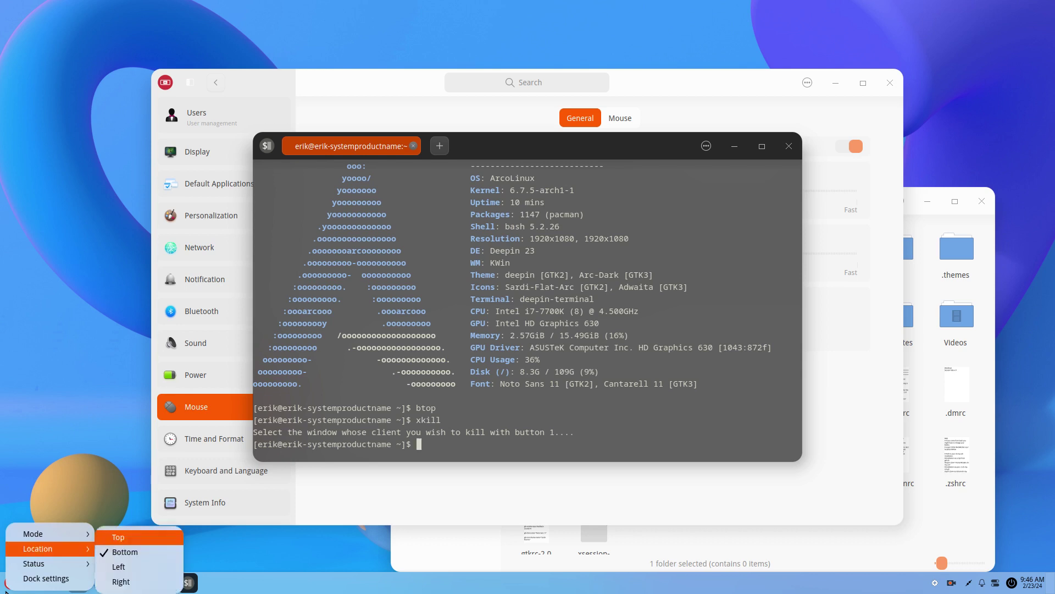
key(Escape)
key(Escape)
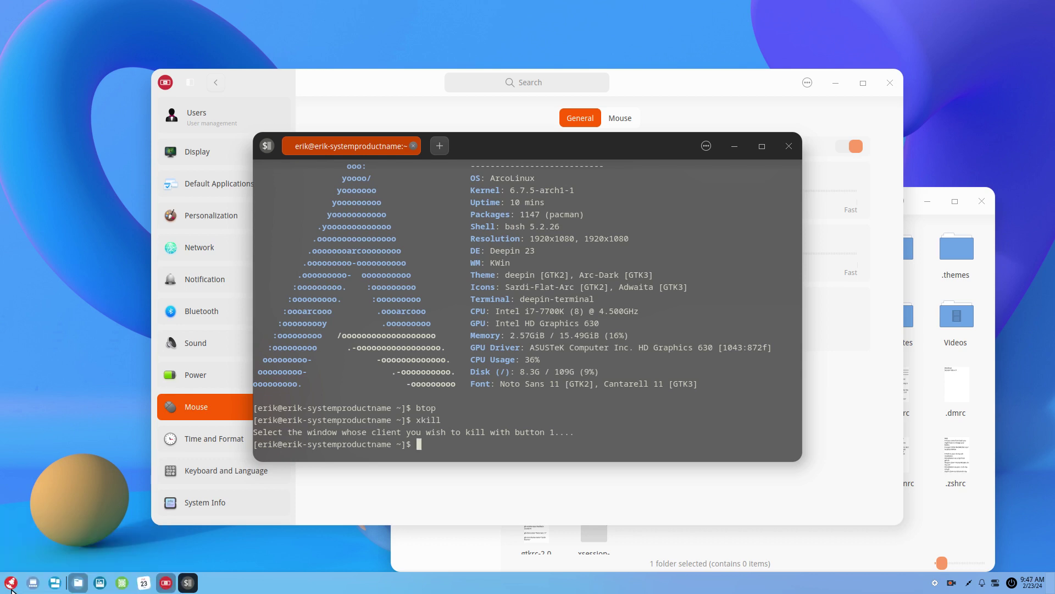
right_click(11, 588)
key(Escape)
Bring the Mouse settings to the front and turn Left Hand off.
click(11, 588)
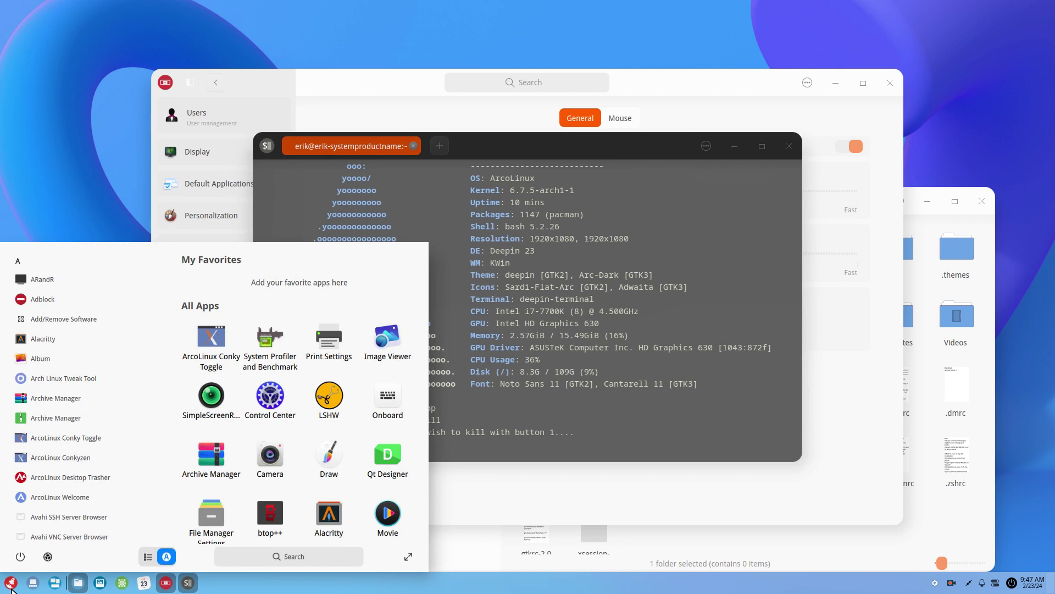
click(561, 512)
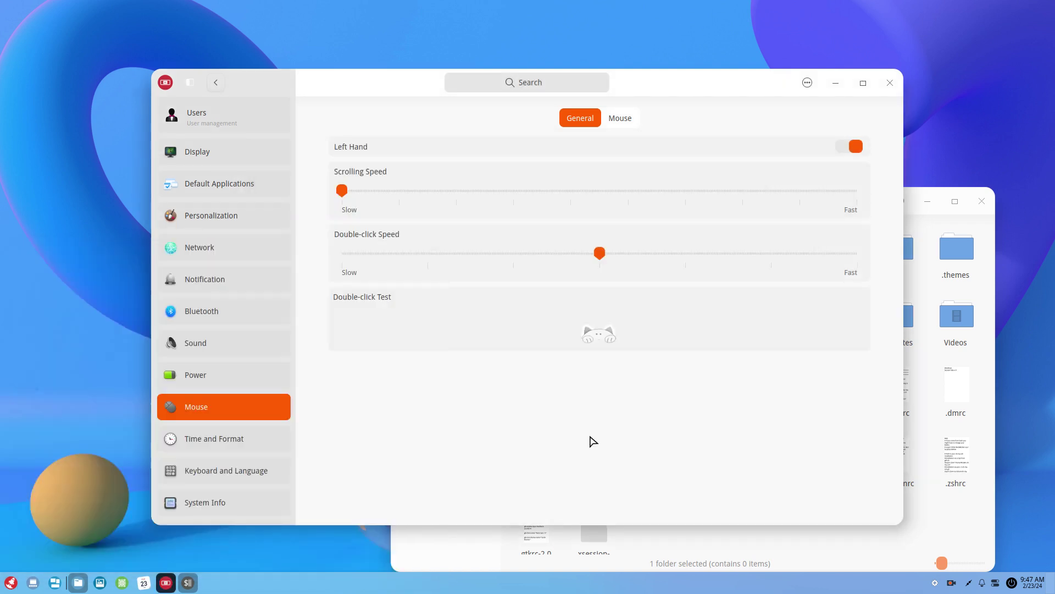
click(852, 150)
Browse the Time Settings, Timezone List and Region and Format tabs, then view Keyboard and Language.
click(217, 440)
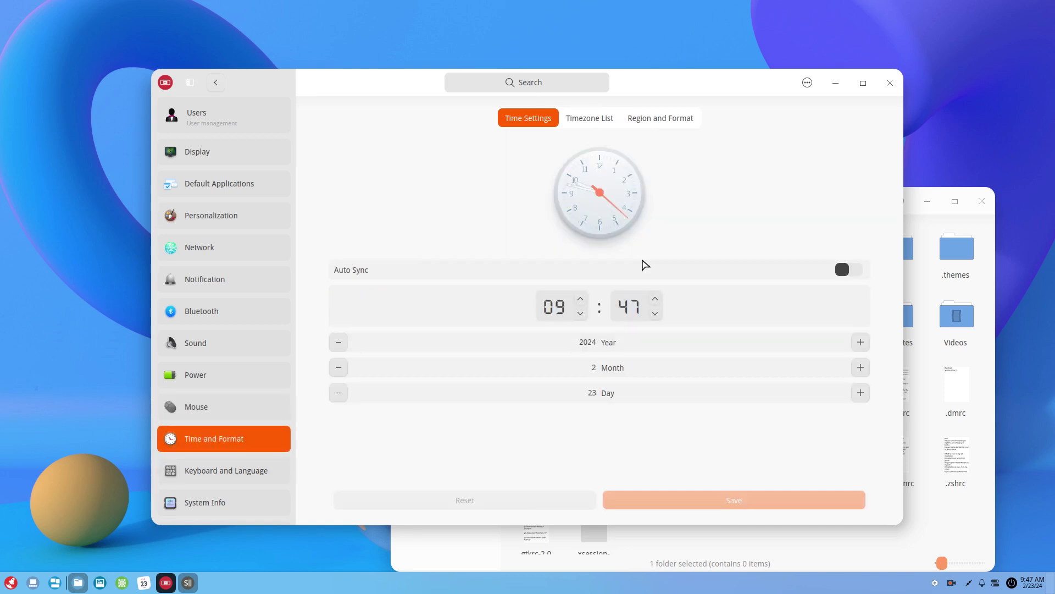
click(603, 119)
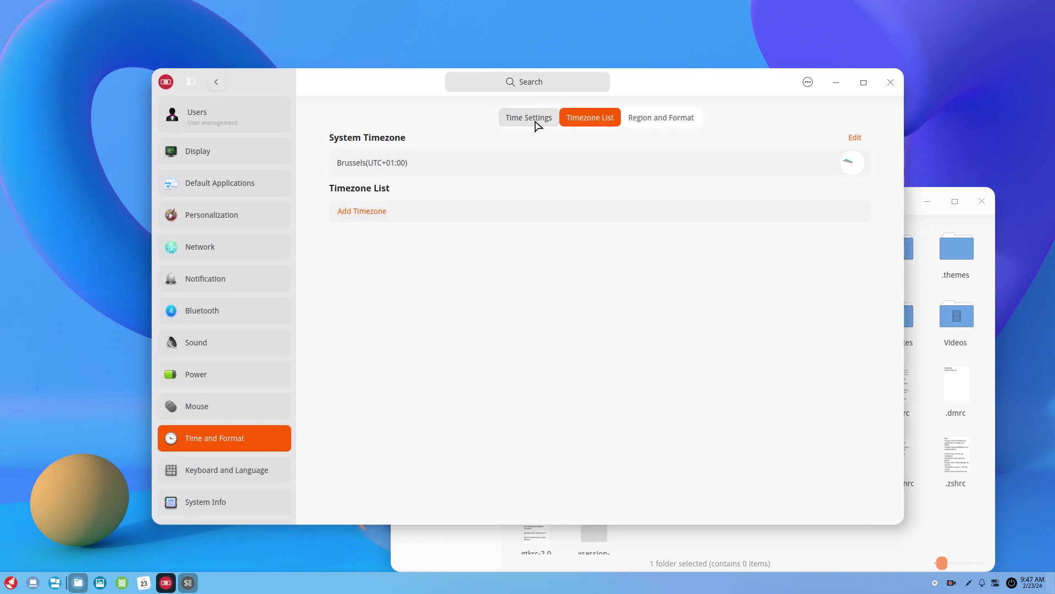
click(638, 122)
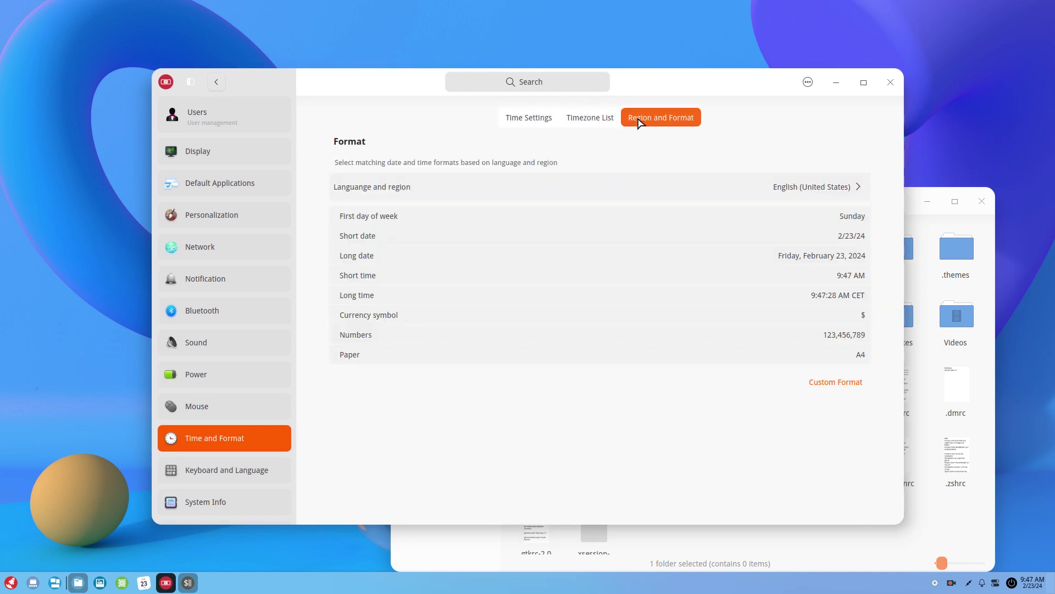
click(527, 122)
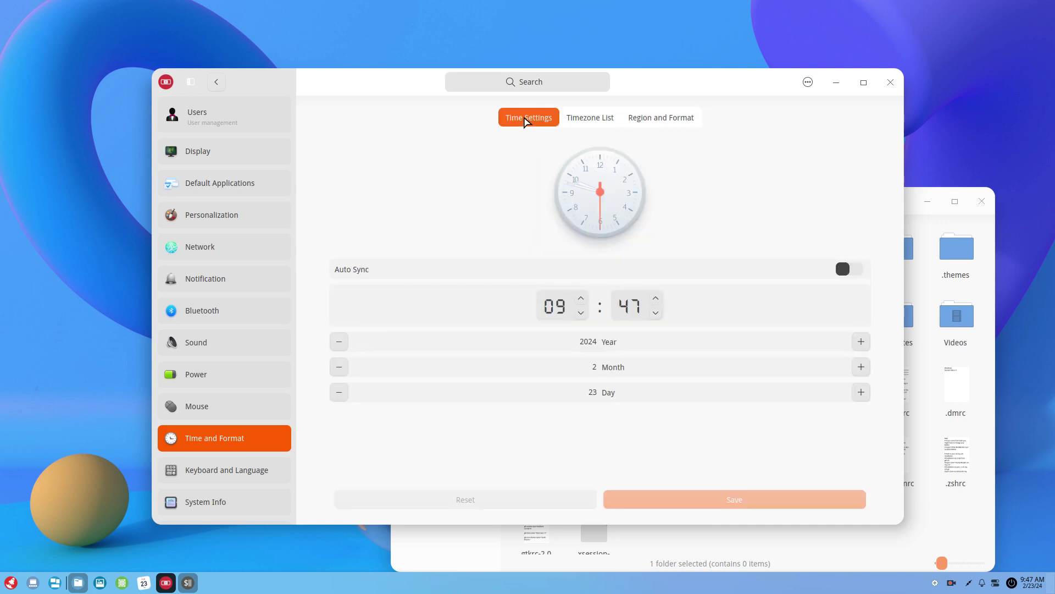
click(228, 474)
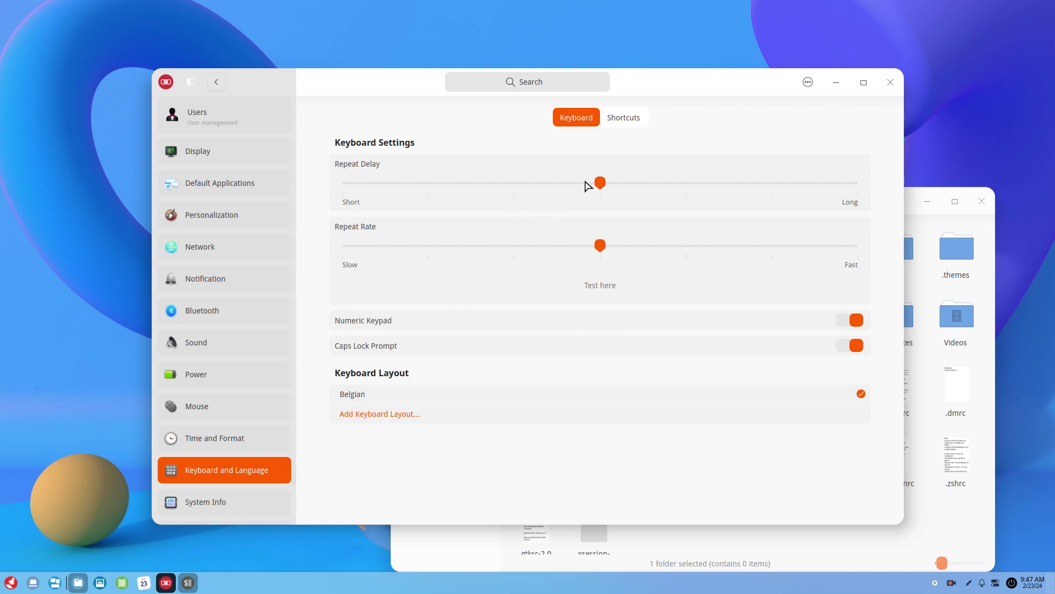
Test the Belgian layout by typing 'azrty' in a terminal, then view System Info.
key(ctrl+alt+t)
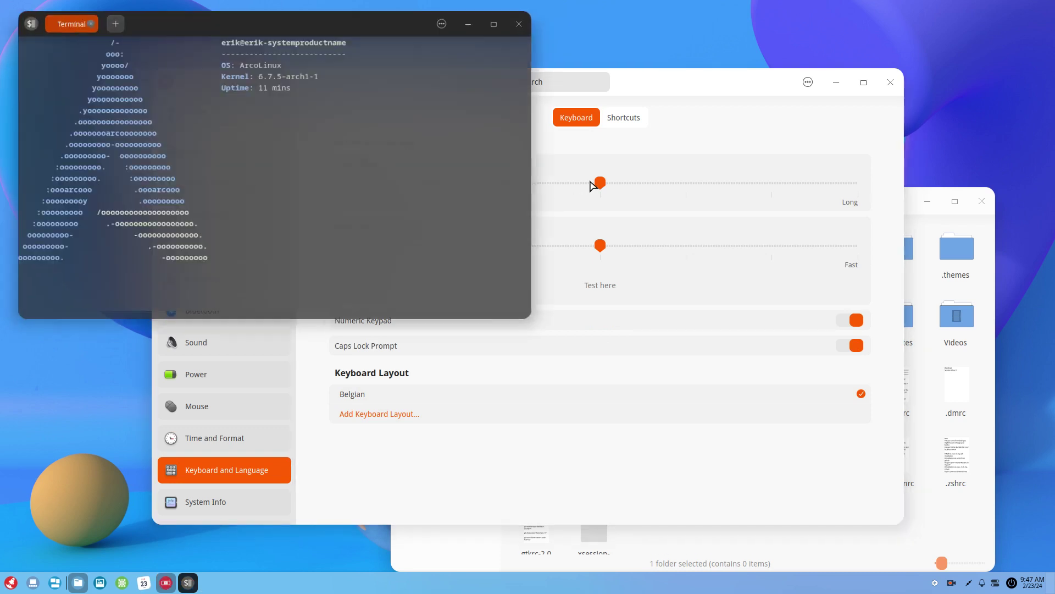
text(azrty)
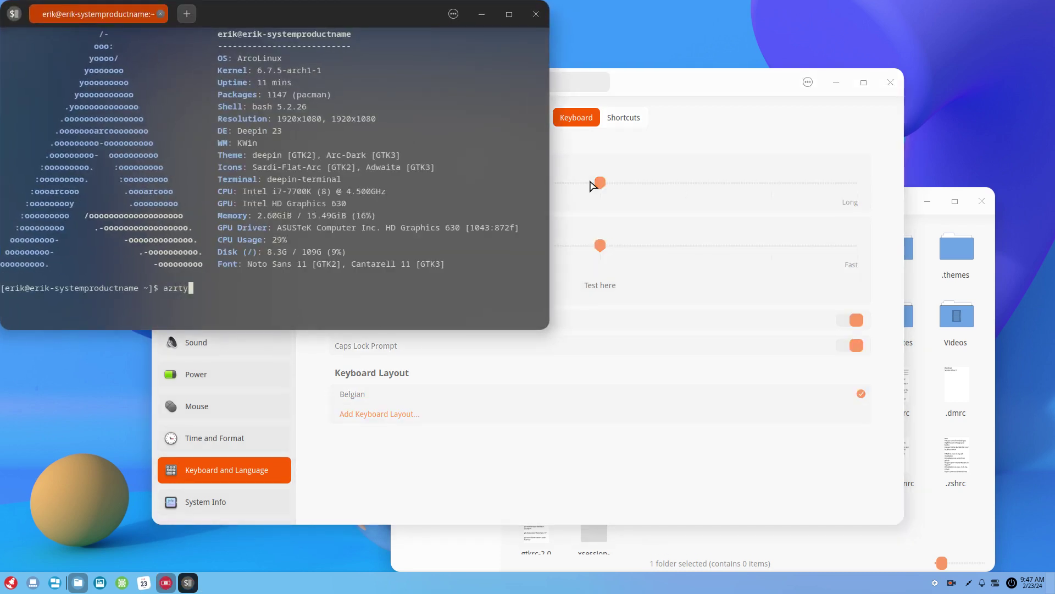
click(536, 14)
click(203, 501)
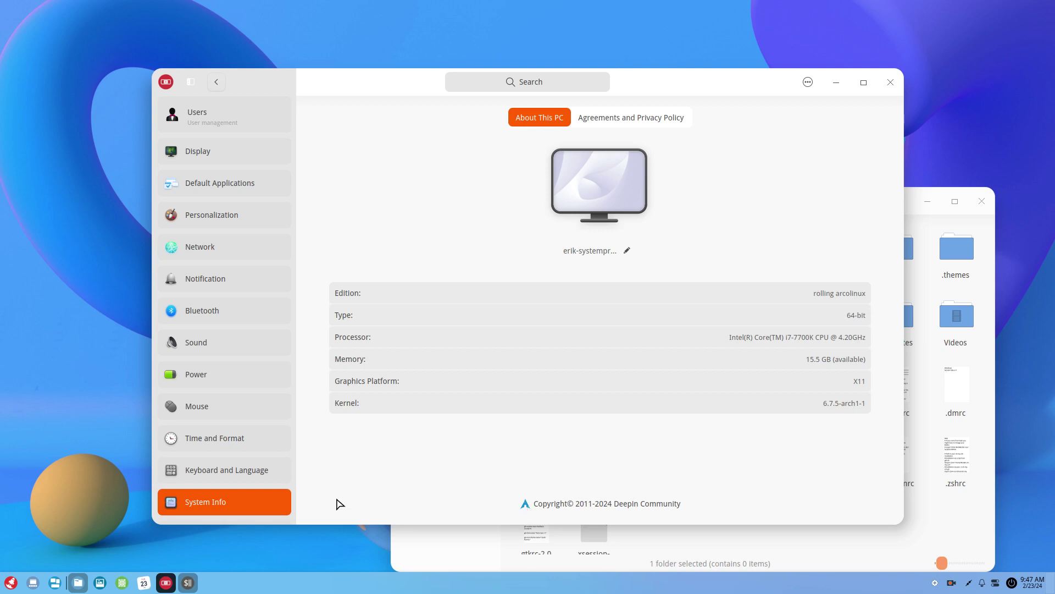
click(891, 90)
Close the terminal, move the file manager up-left, and open the System Disk root via Computer.
click(788, 148)
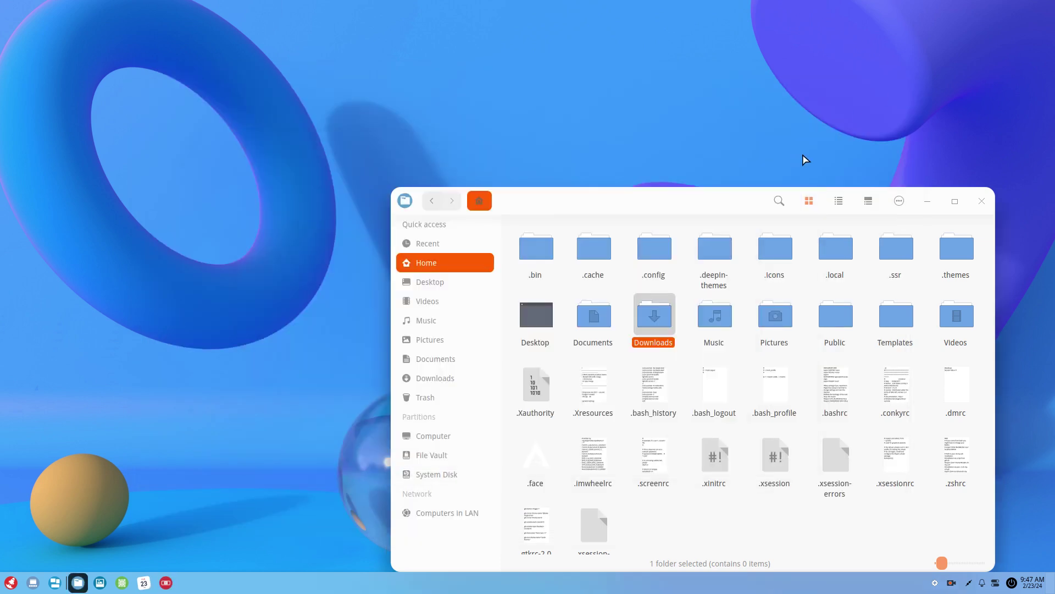
drag(720, 199, 478, 78)
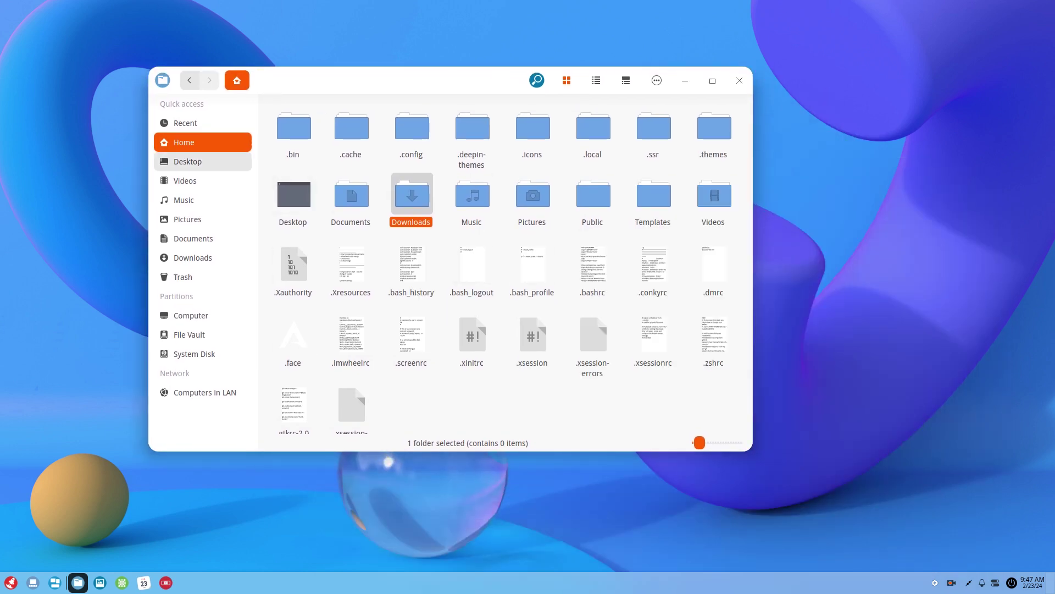
click(212, 163)
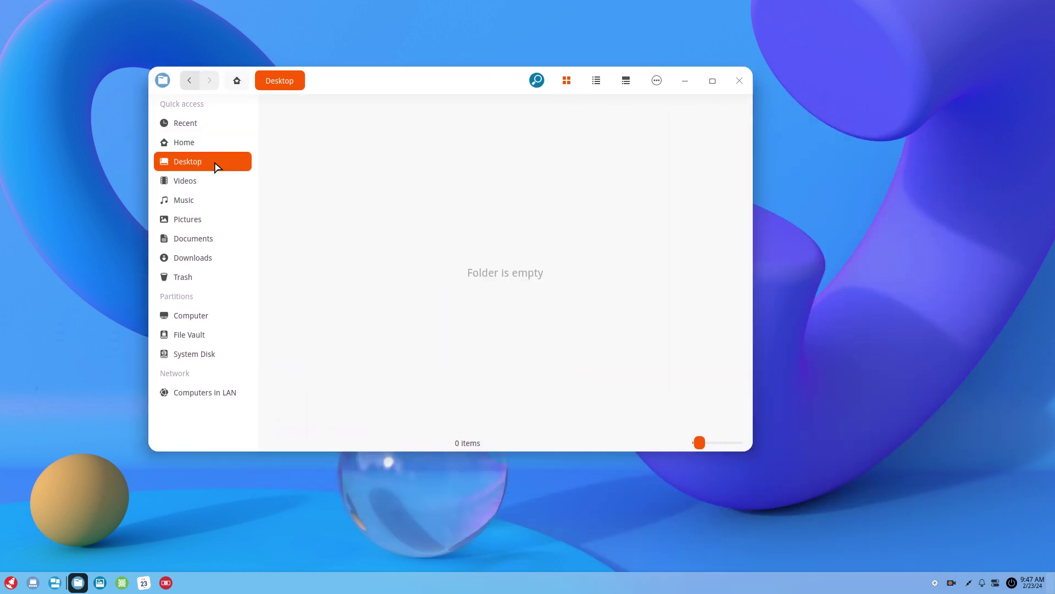
click(209, 315)
click(335, 273)
double_click(334, 273)
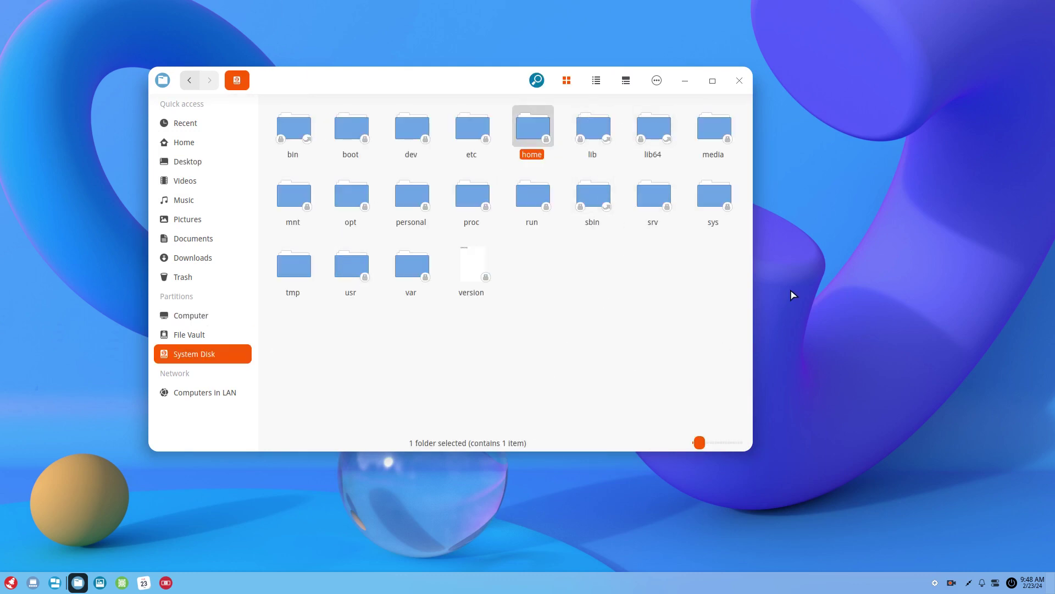
Open home and then erik's Home folder, stepping back to the disk root once.
double_click(540, 130)
click(296, 140)
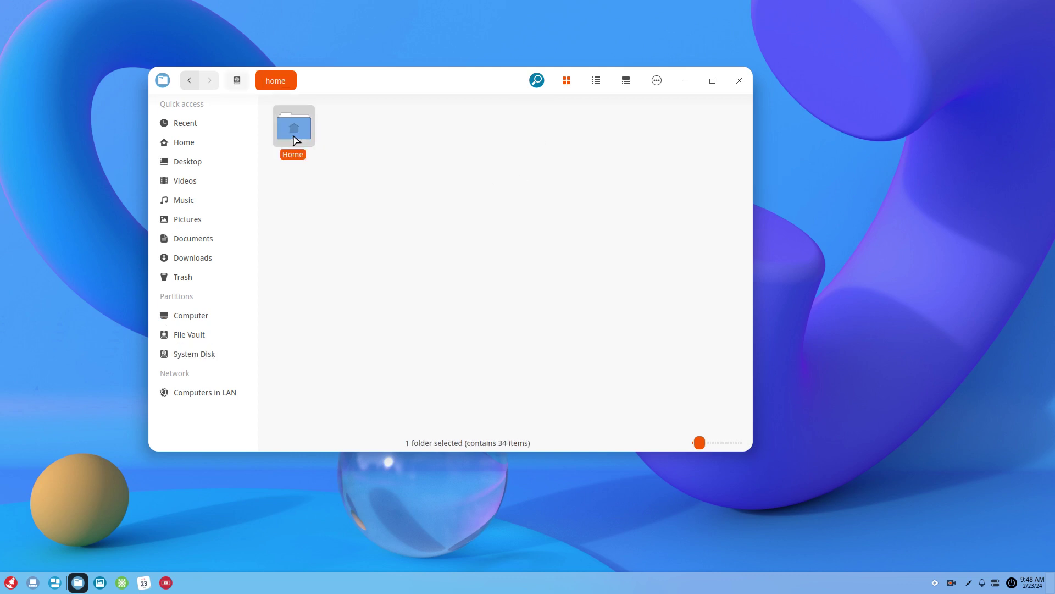
click(237, 83)
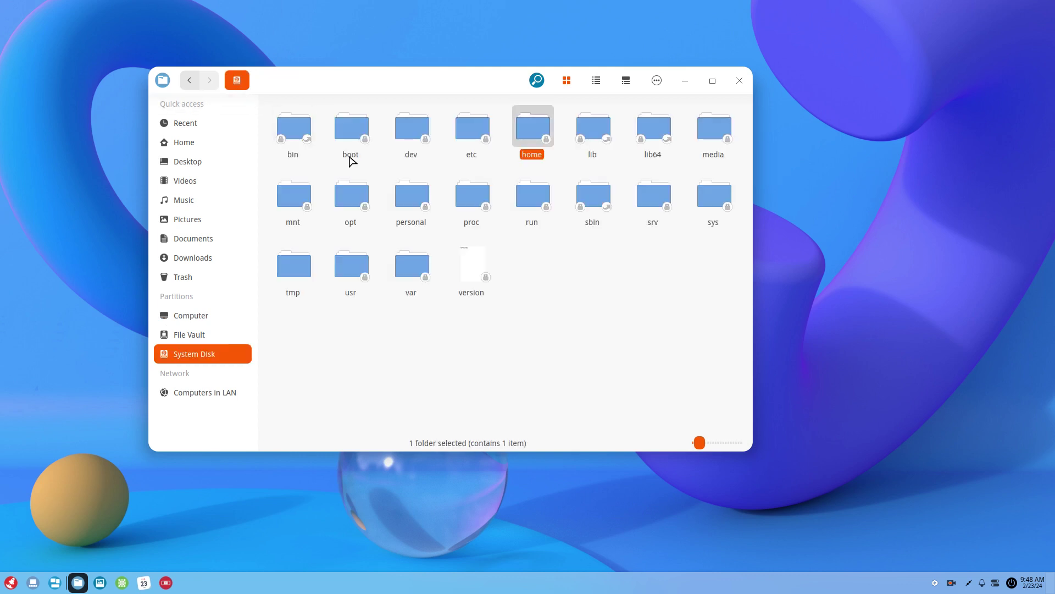
double_click(531, 130)
click(301, 132)
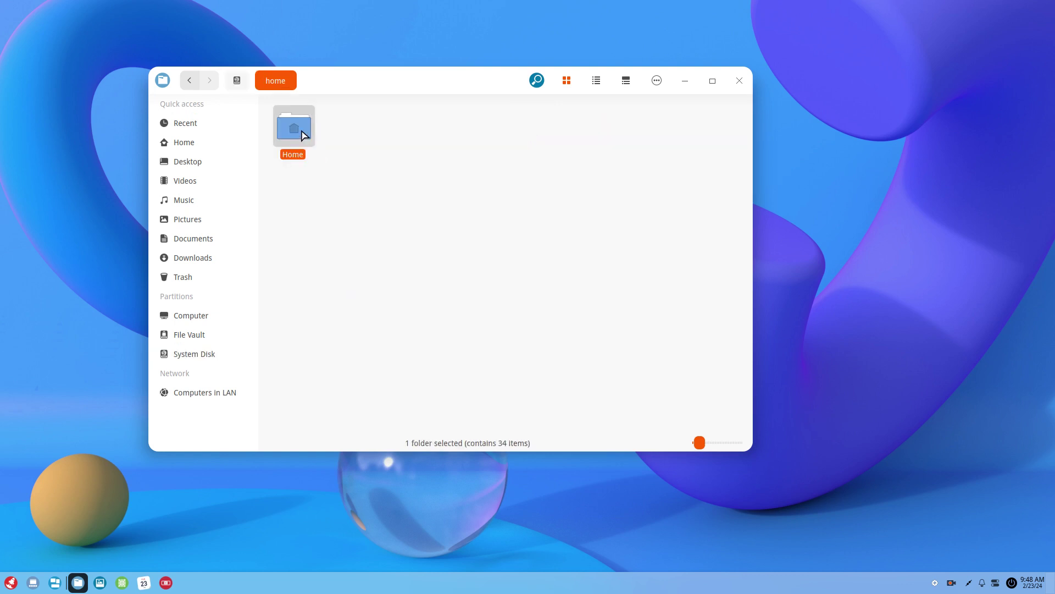
double_click(301, 132)
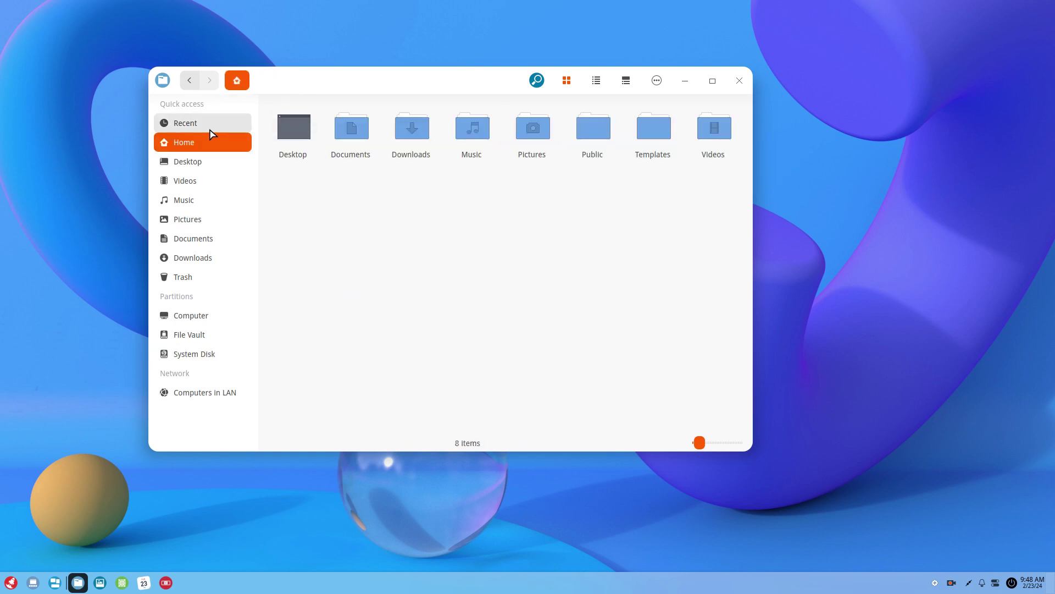
Return to the Home folder again through Computer, System Disk and home.
click(221, 322)
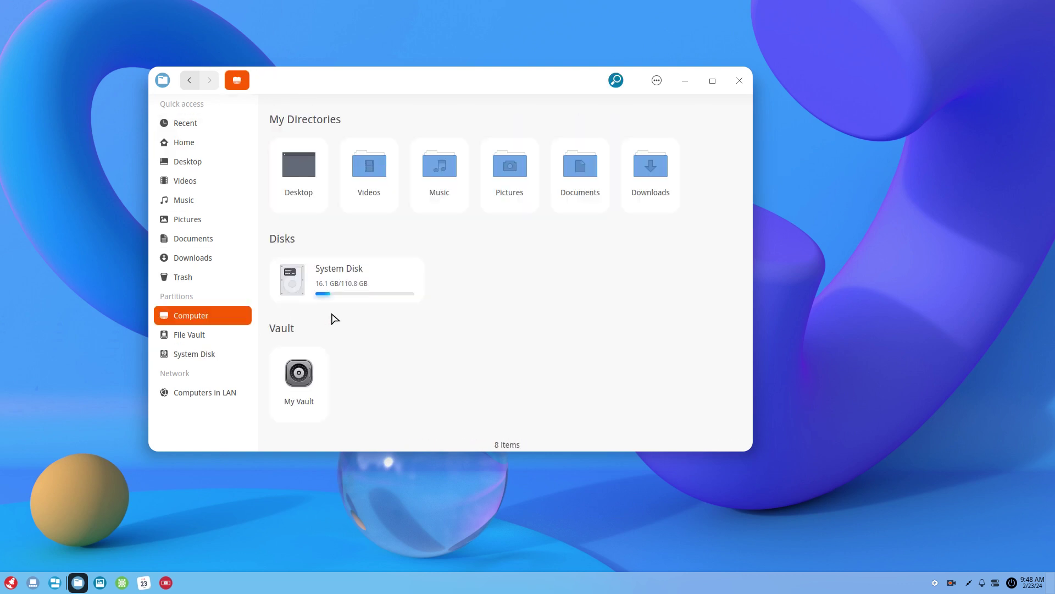
double_click(354, 292)
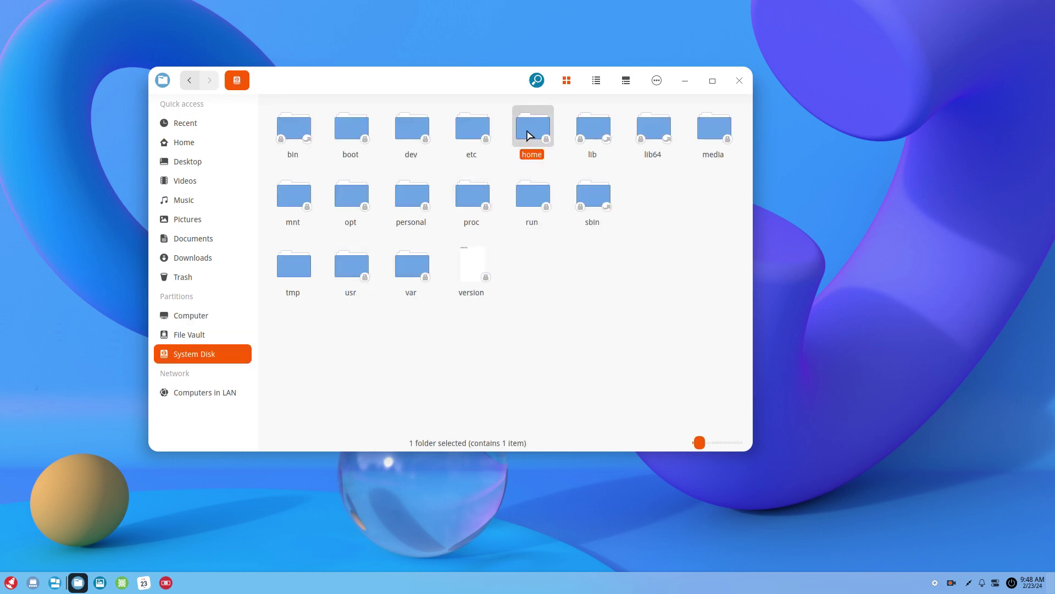
double_click(530, 135)
double_click(297, 138)
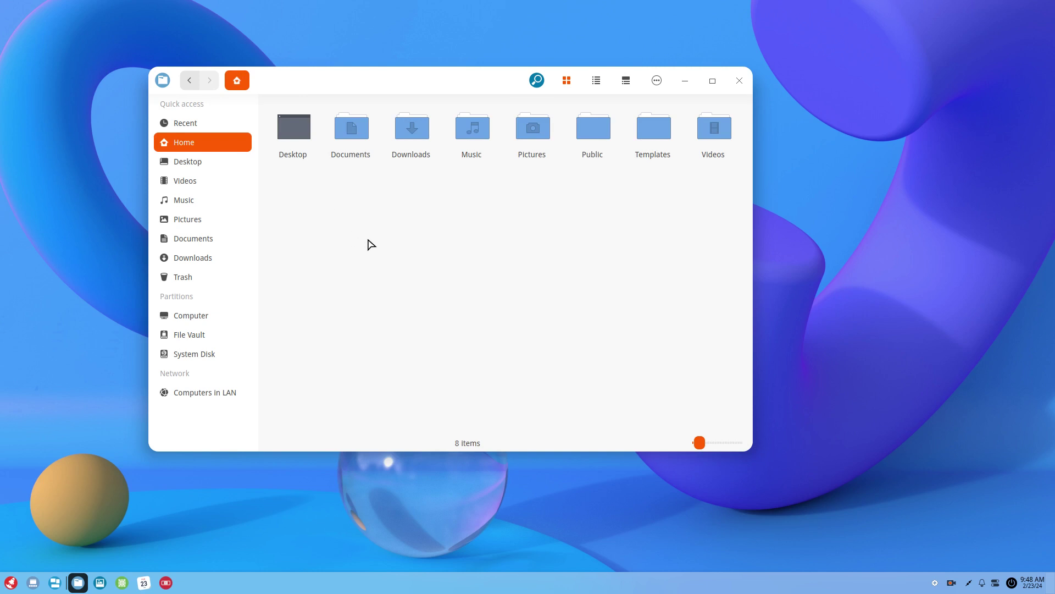
In a new terminal, go to the filesystem root with cd / and list it.
key(ctrl+alt+t)
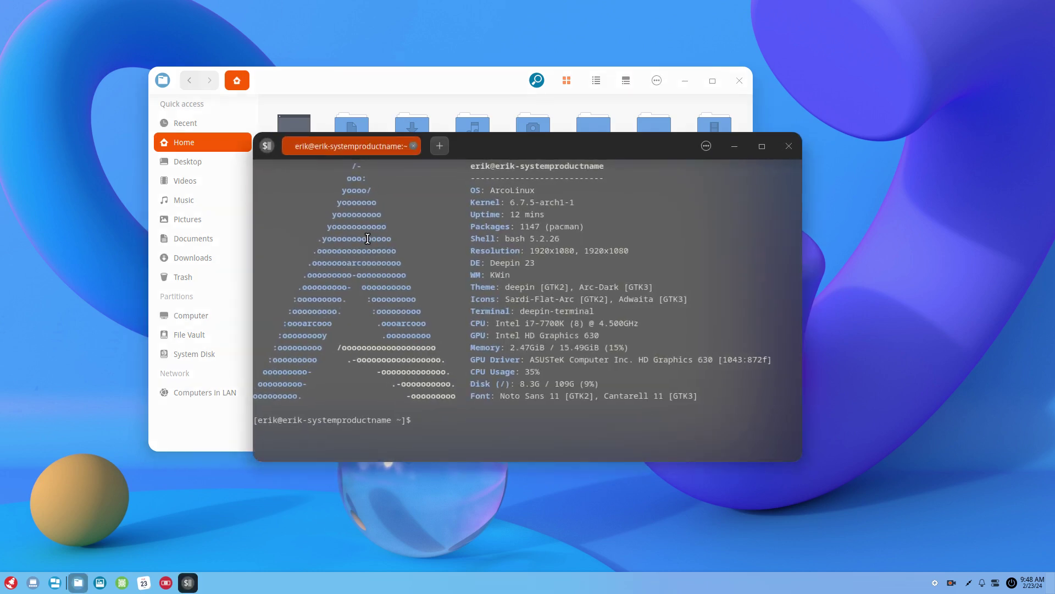
text( cd /)
key(Return)
text(ls)
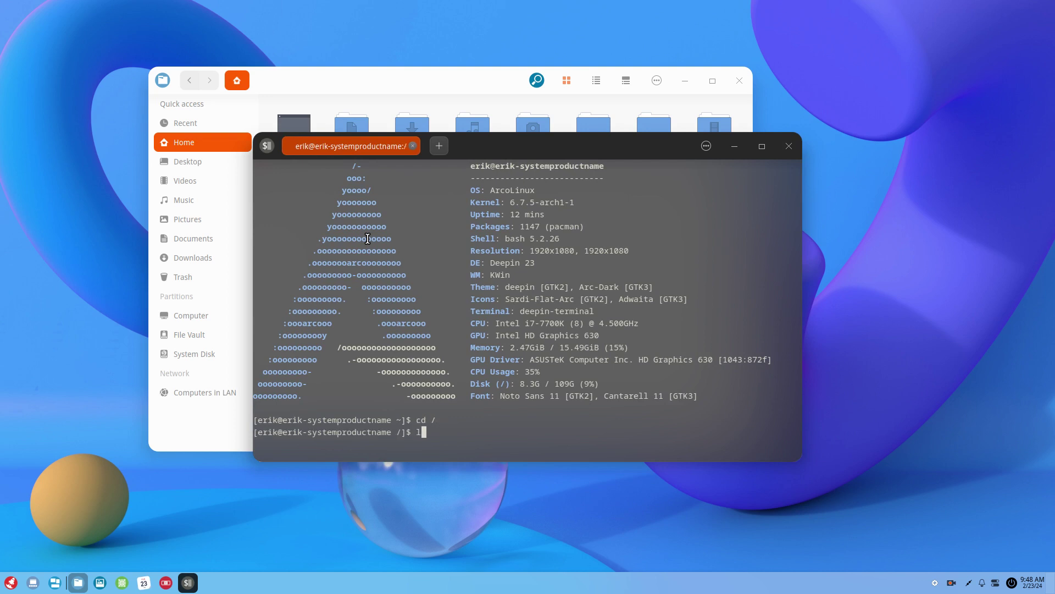
key(Return)
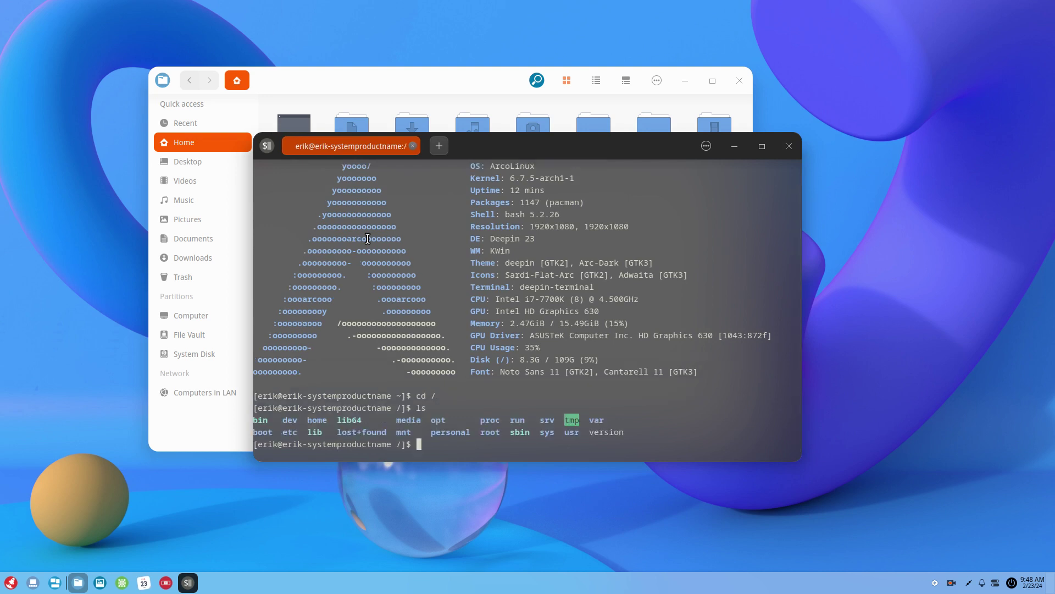
Change into /home and then erik, running ls in each directory.
text(cd ho)
text(me)
key(Return)
text(l)
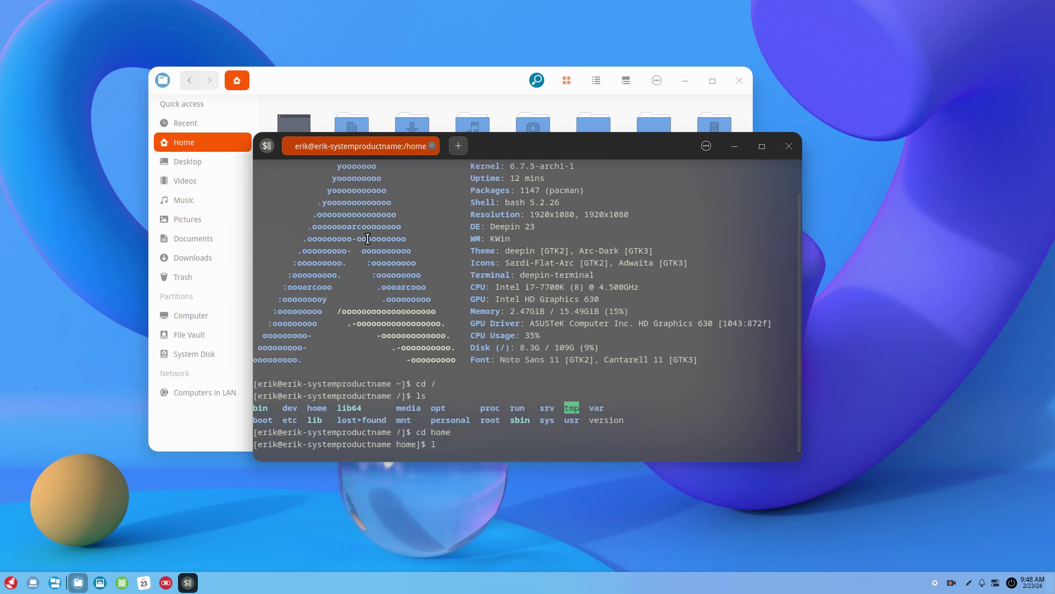
text(s)
key(Return)
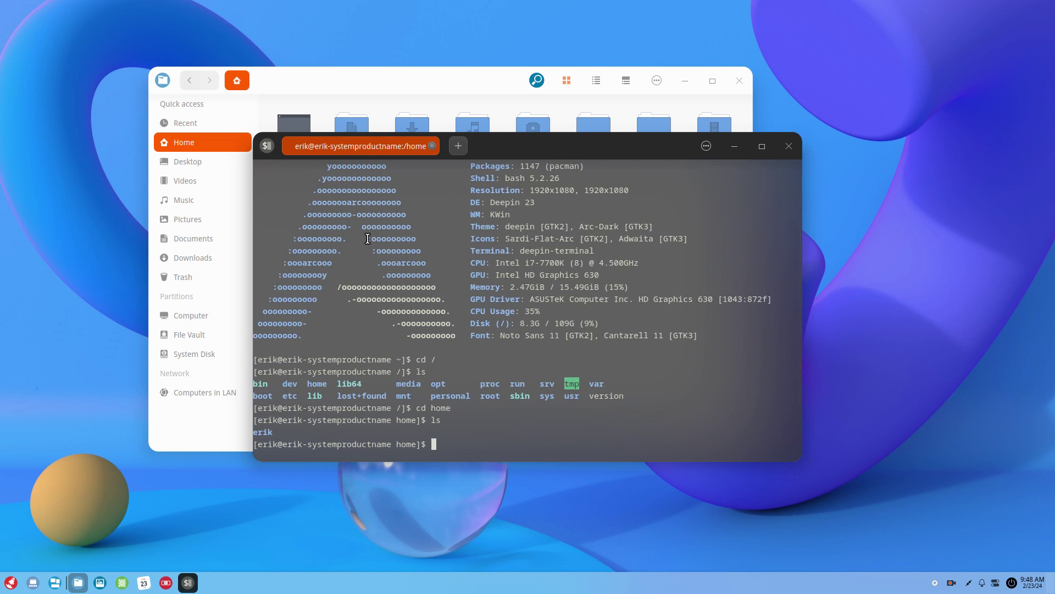
text(cd erik)
key(Return)
text(ls)
key(Return)
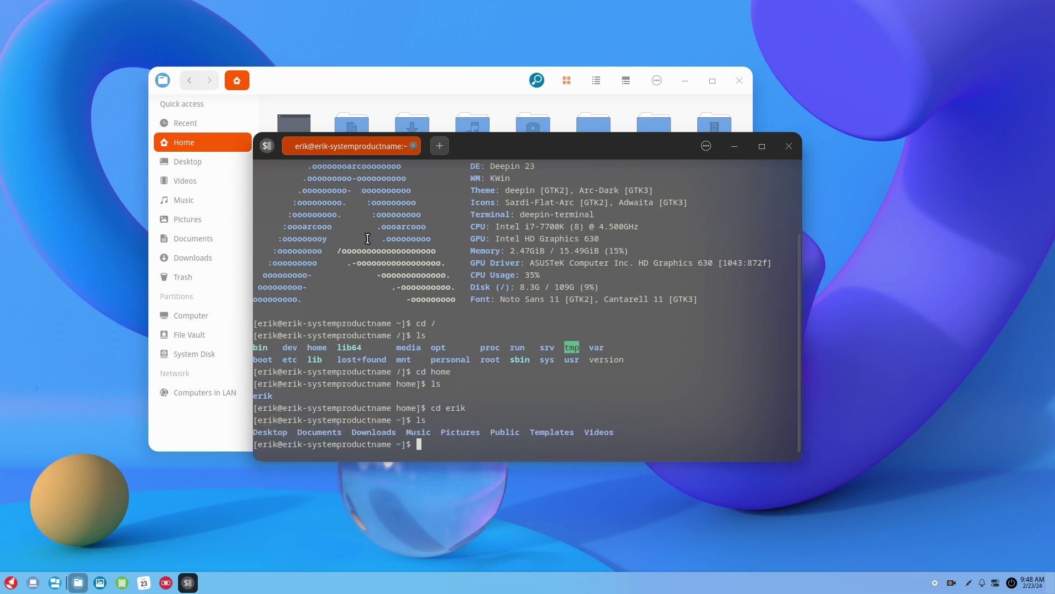
Navigate Computer → System Disk → home → Home in the file manager, then close it and the terminal.
click(329, 76)
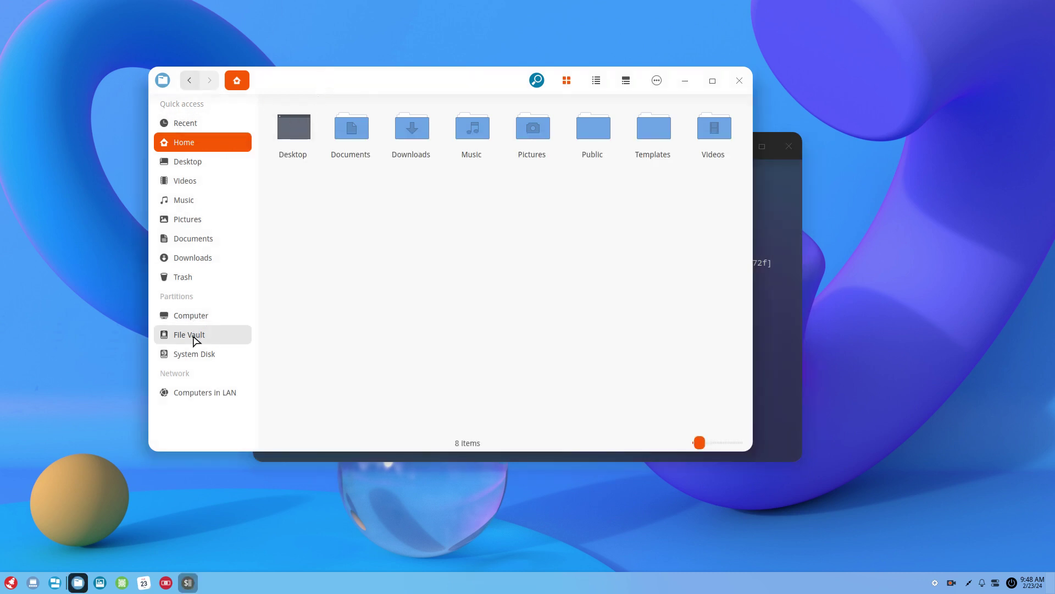
click(196, 319)
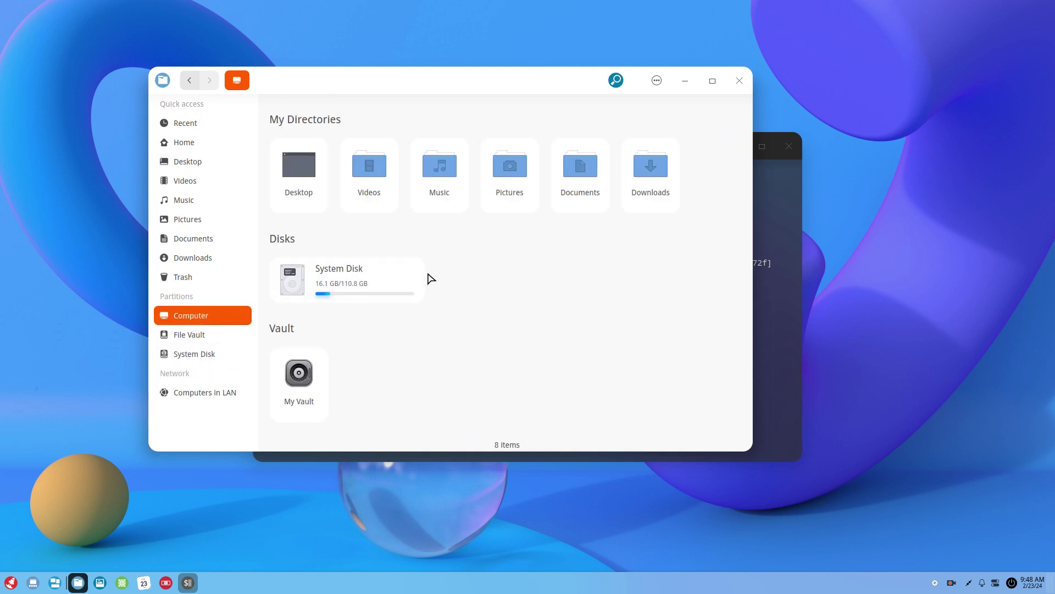
click(369, 278)
double_click(369, 278)
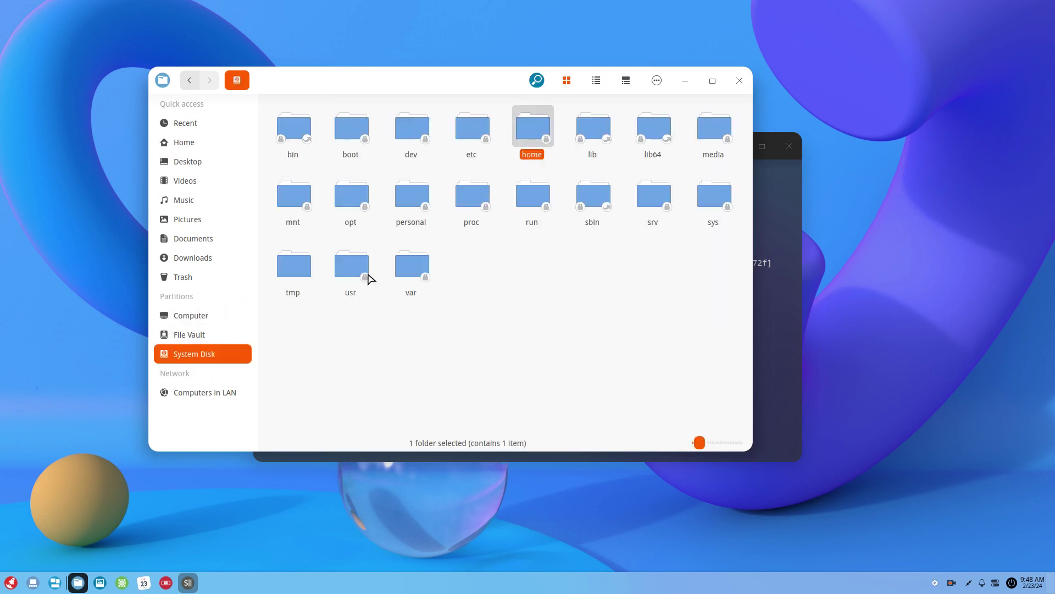
double_click(526, 132)
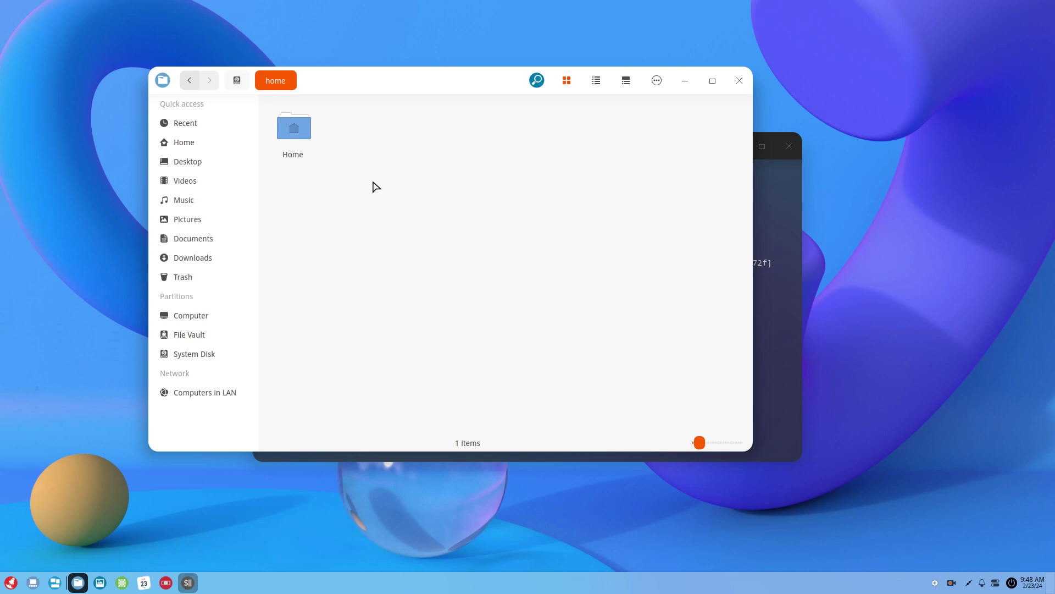
double_click(292, 135)
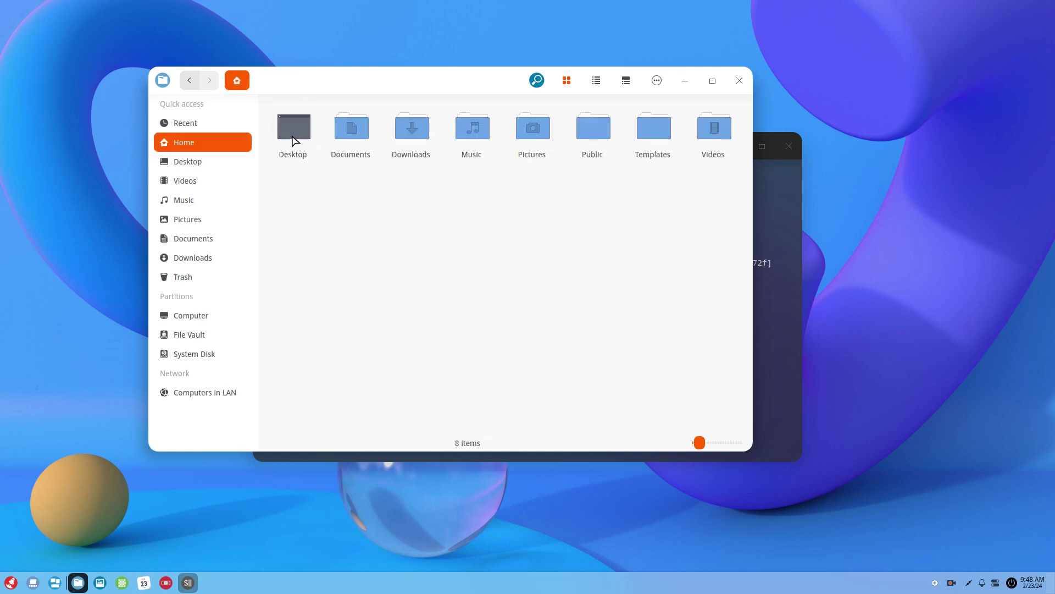
click(737, 82)
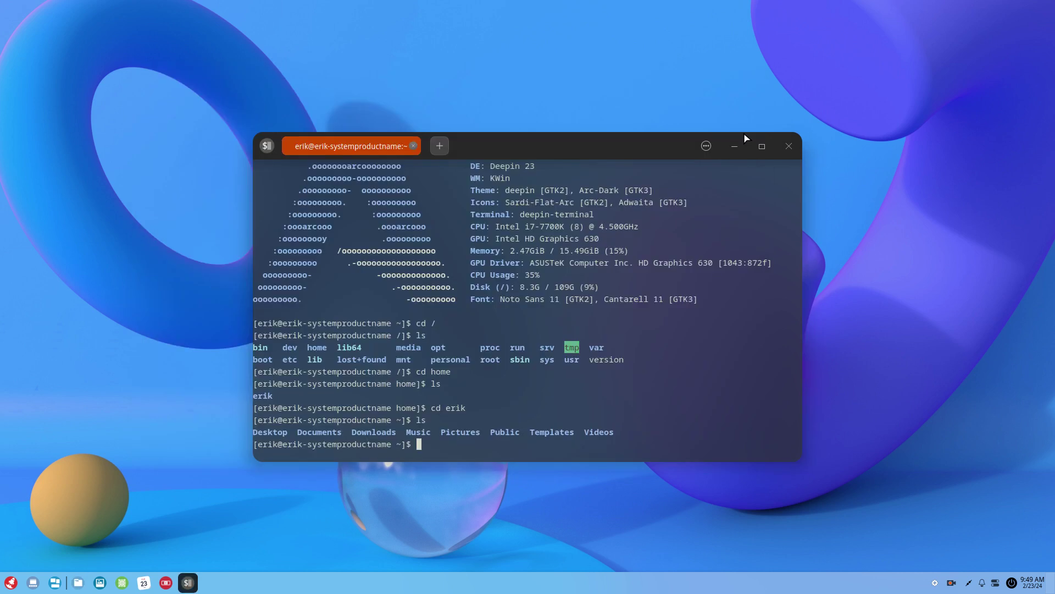
click(790, 146)
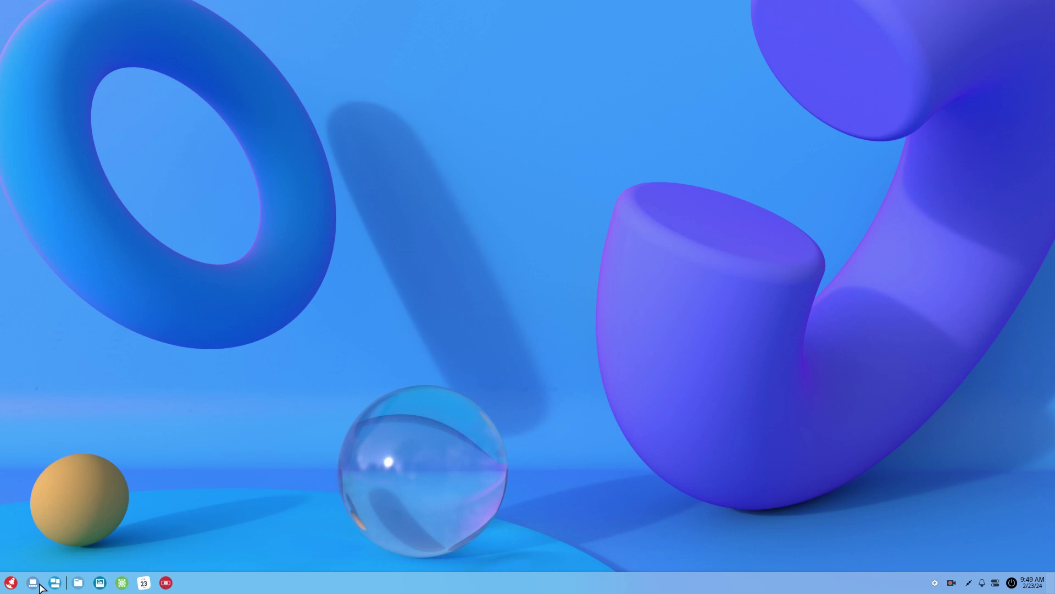
Peek at the workspace overview, then scroll down through the launcher's alphabetical app list.
click(55, 585)
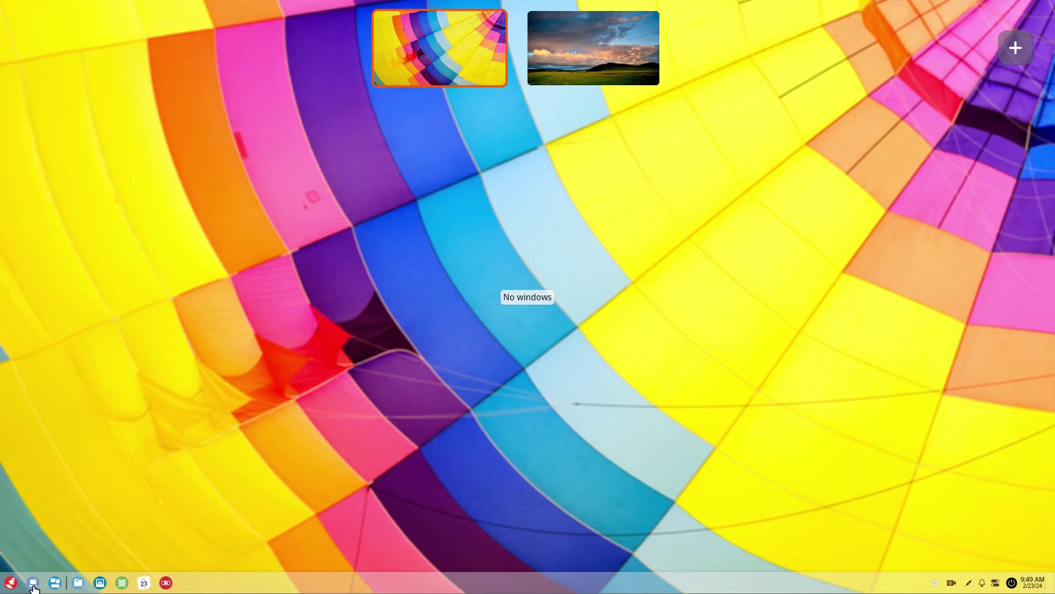
click(32, 584)
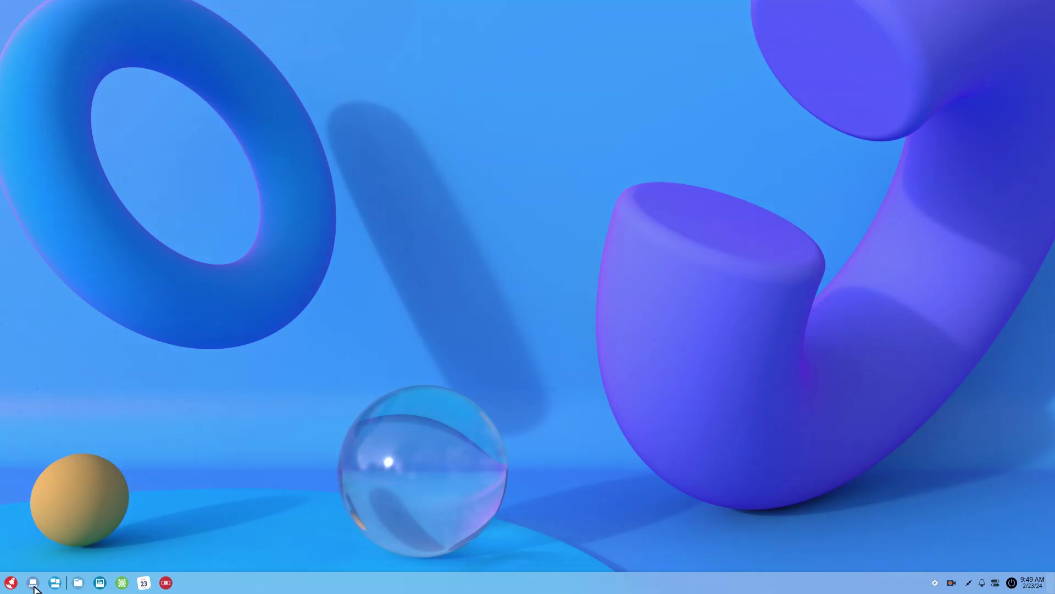
click(10, 582)
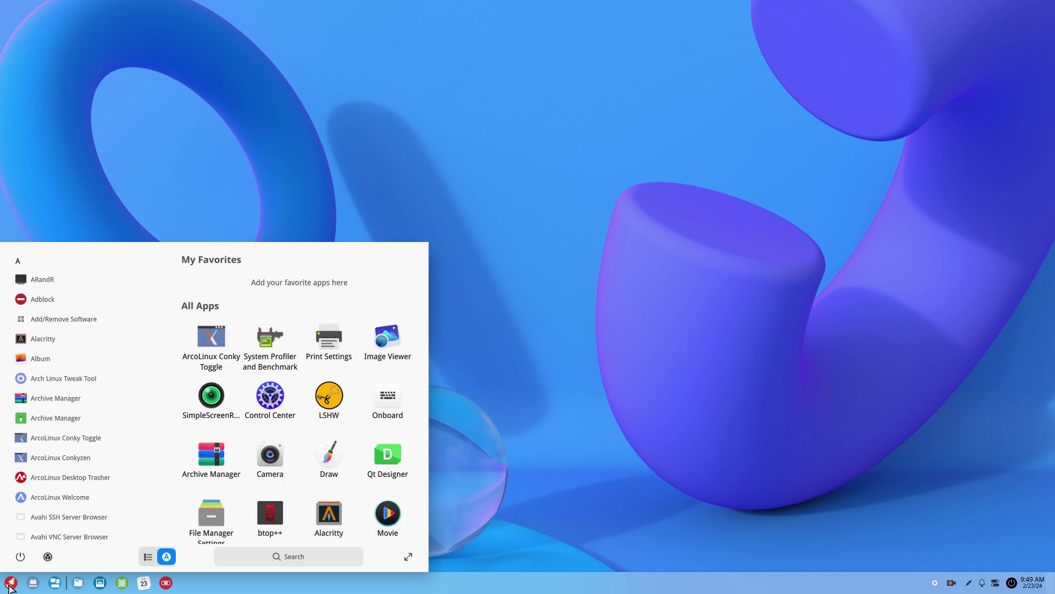
scroll(41, 497, down, 5)
scroll(41, 498, down, 5)
scroll(41, 496, down, 5)
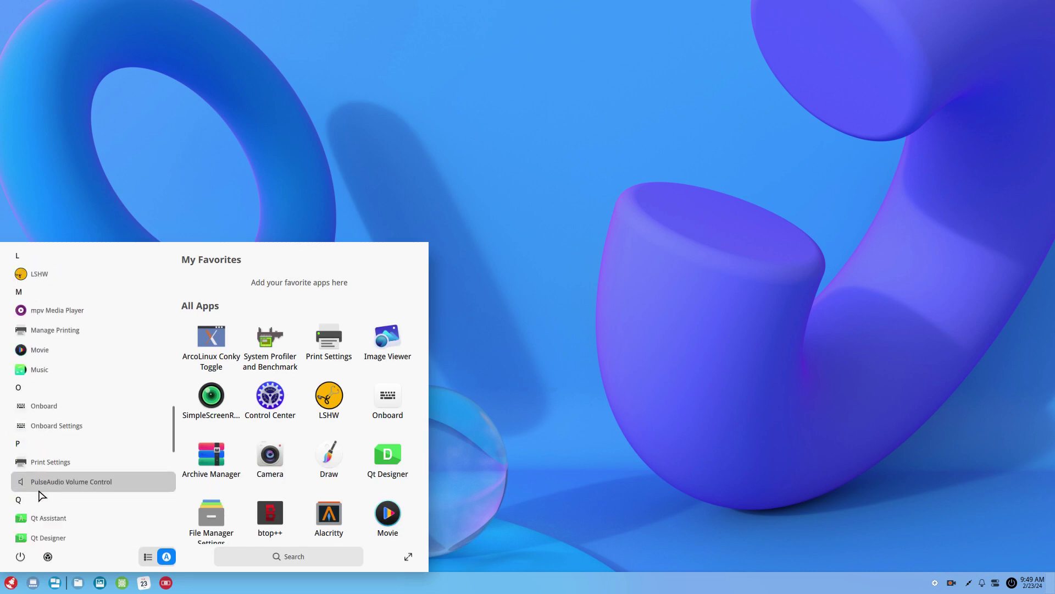
scroll(40, 495, down, 5)
scroll(40, 494, down, 5)
scroll(55, 527, down, 3)
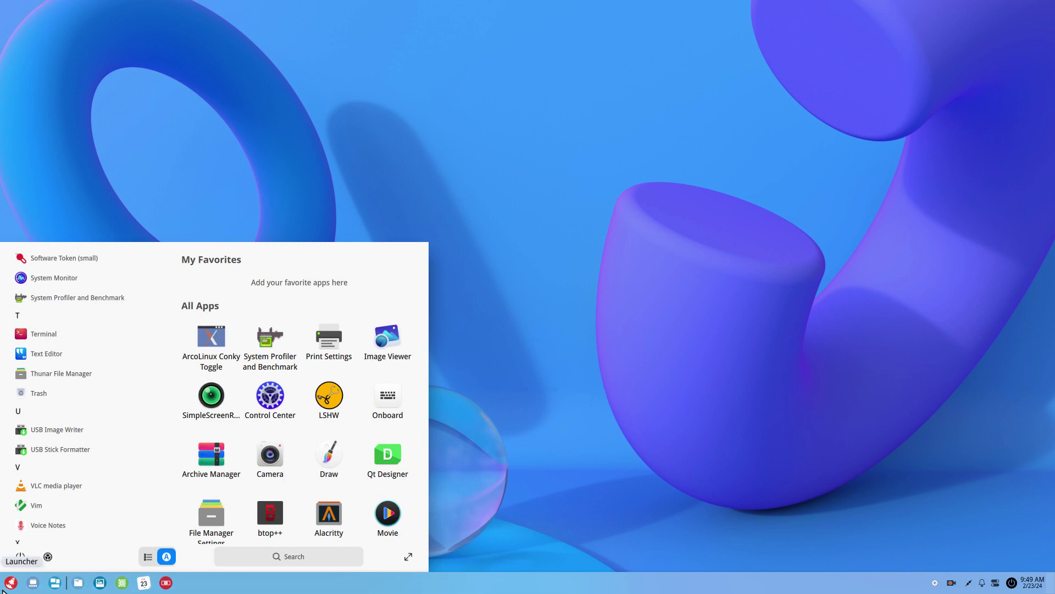
right_click(11, 583)
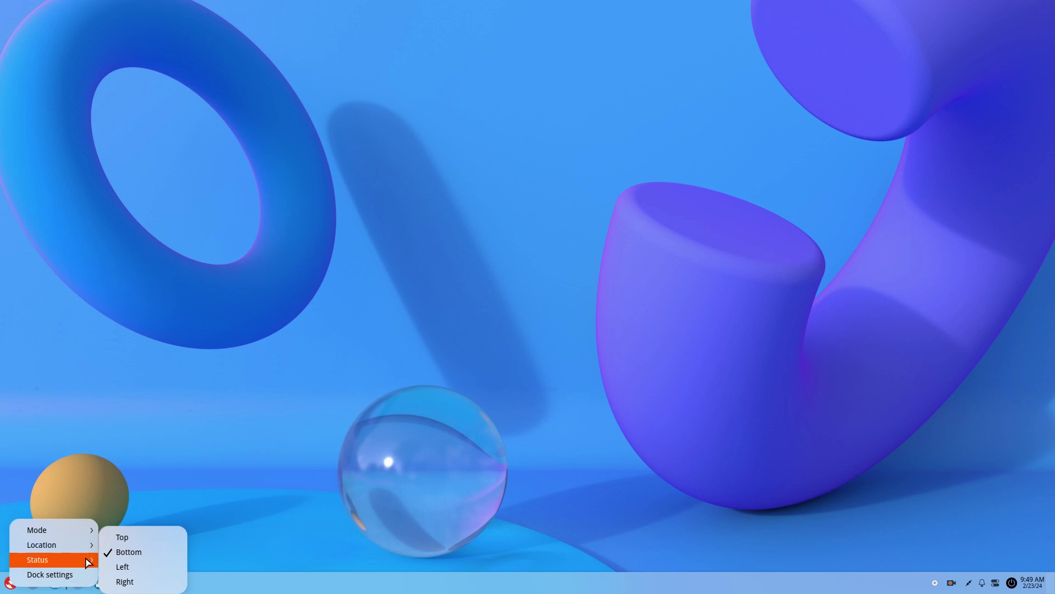
Set the dock location to Top and mode to Fashion, then bring up Dock settings.
mouse_move(41, 544)
click(122, 537)
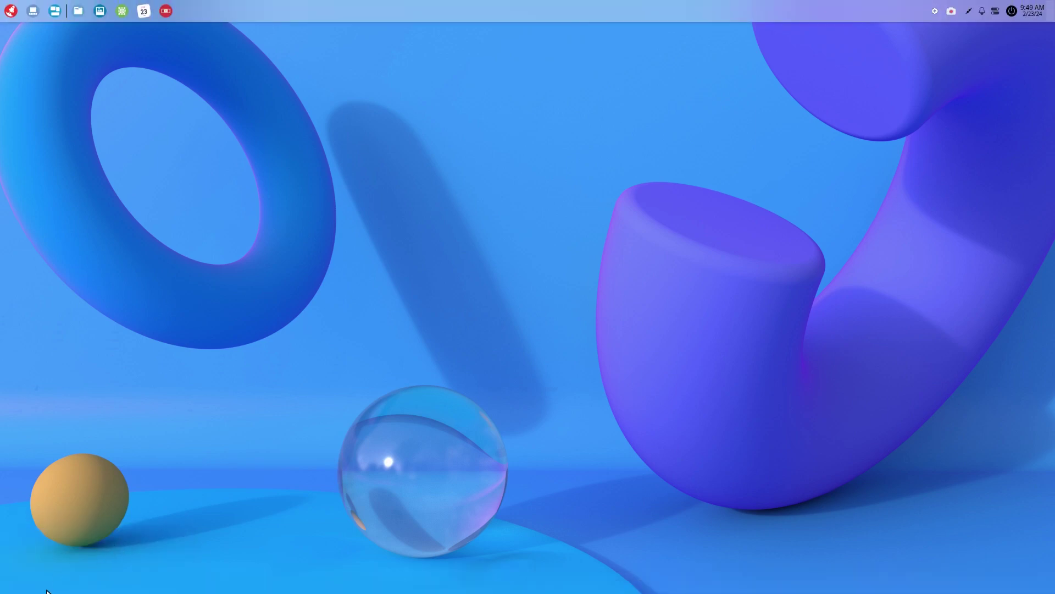
right_click(237, 8)
mouse_move(272, 16)
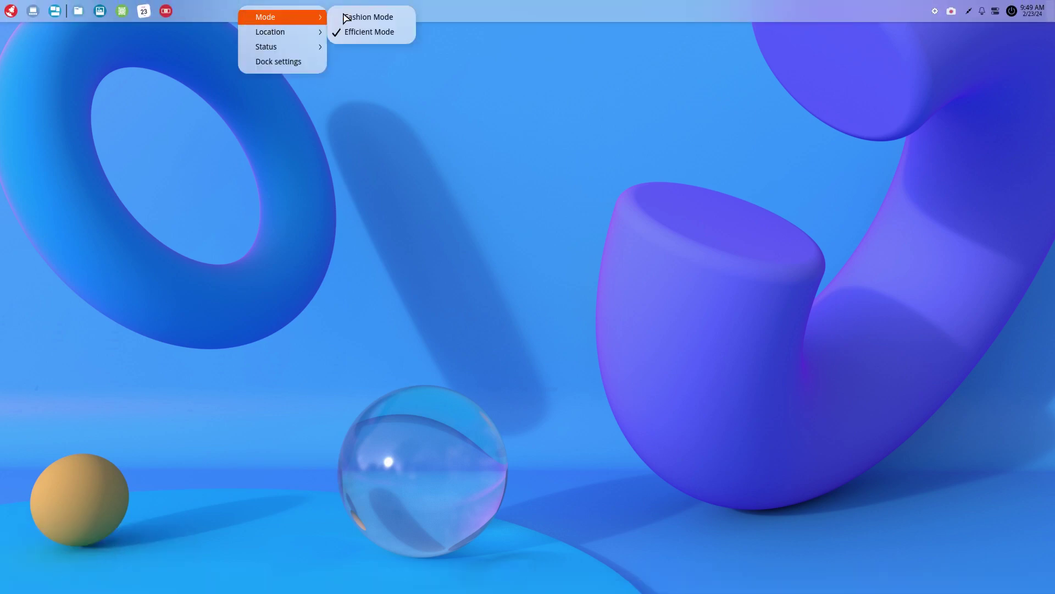
click(373, 17)
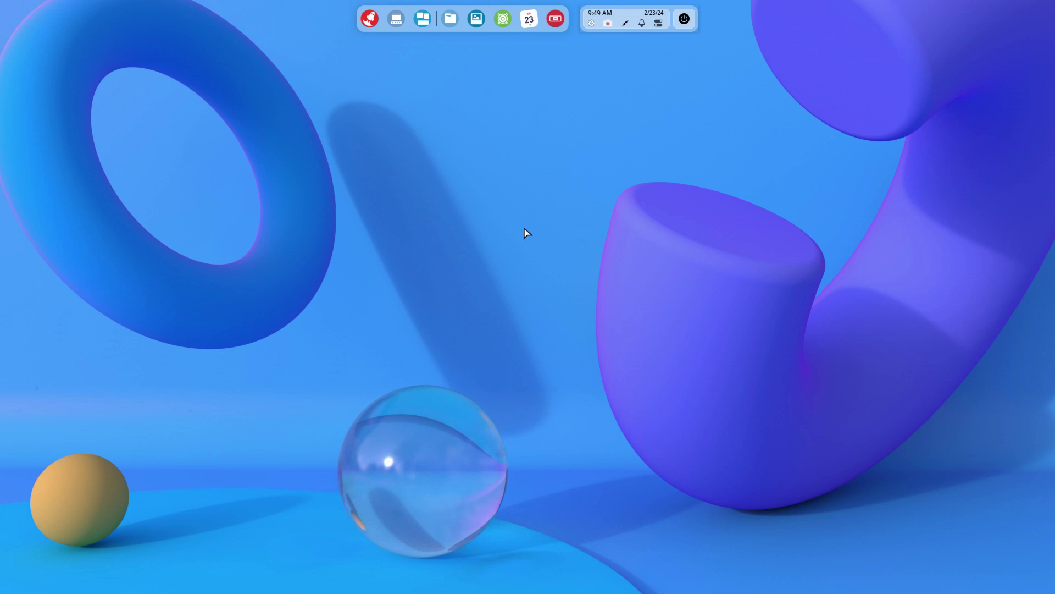
click(367, 20)
right_click(367, 19)
mouse_move(406, 56)
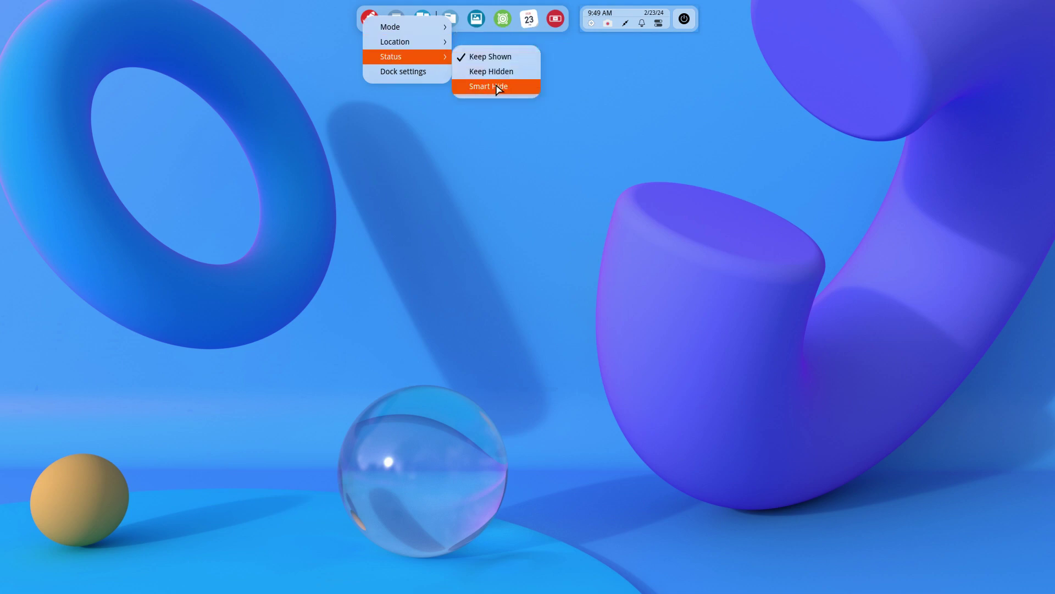
click(416, 72)
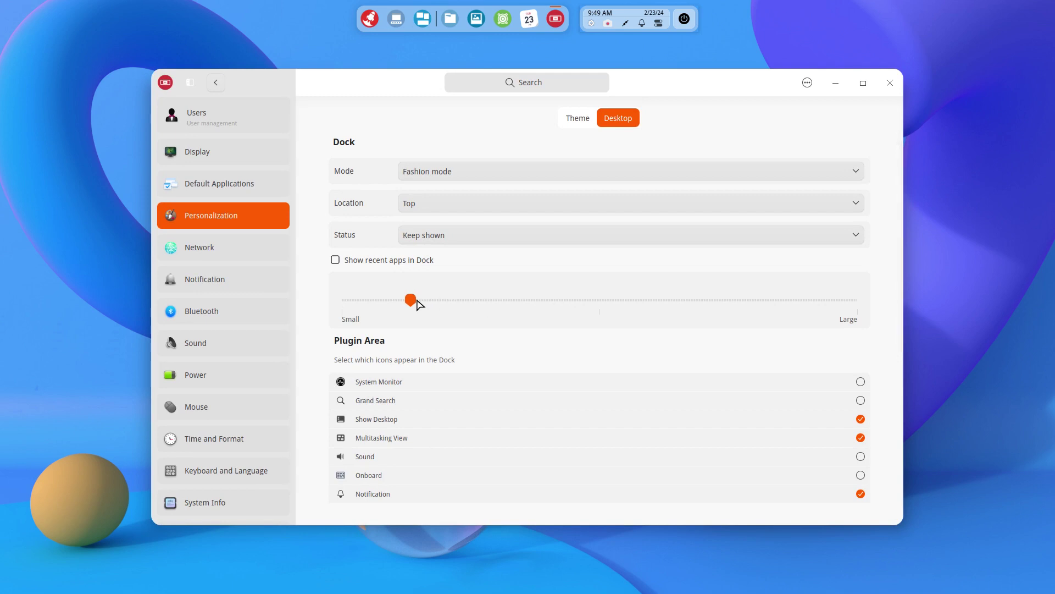
Set dock size to Small and untick Show Desktop in the Plugin Area, then close Control Center.
mouse_move(400, 301)
mouse_down()
mouse_move(348, 303)
mouse_move(941, 332)
mouse_move(244, 318)
mouse_up()
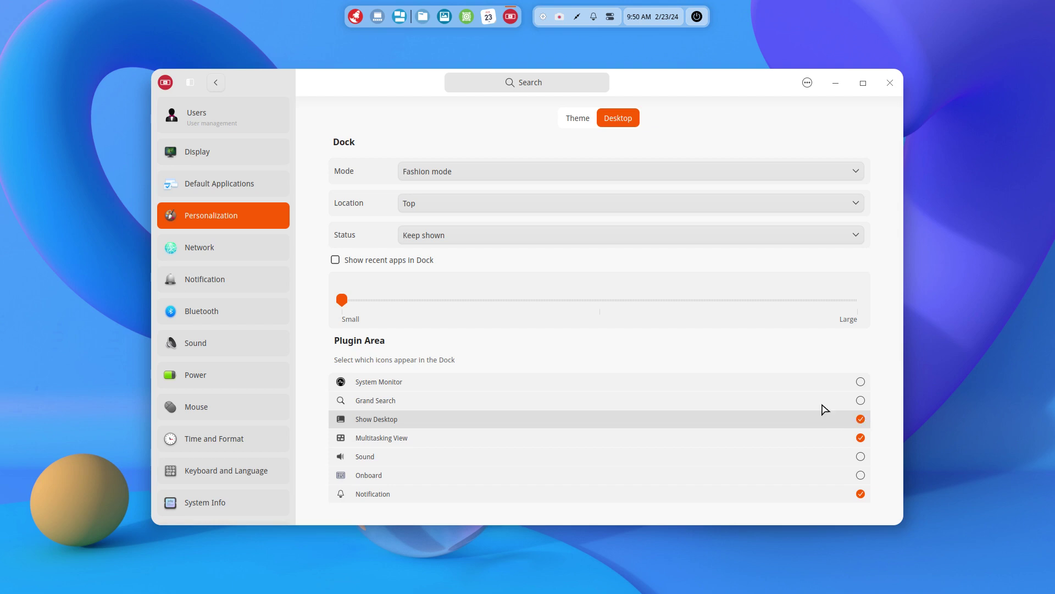
click(861, 420)
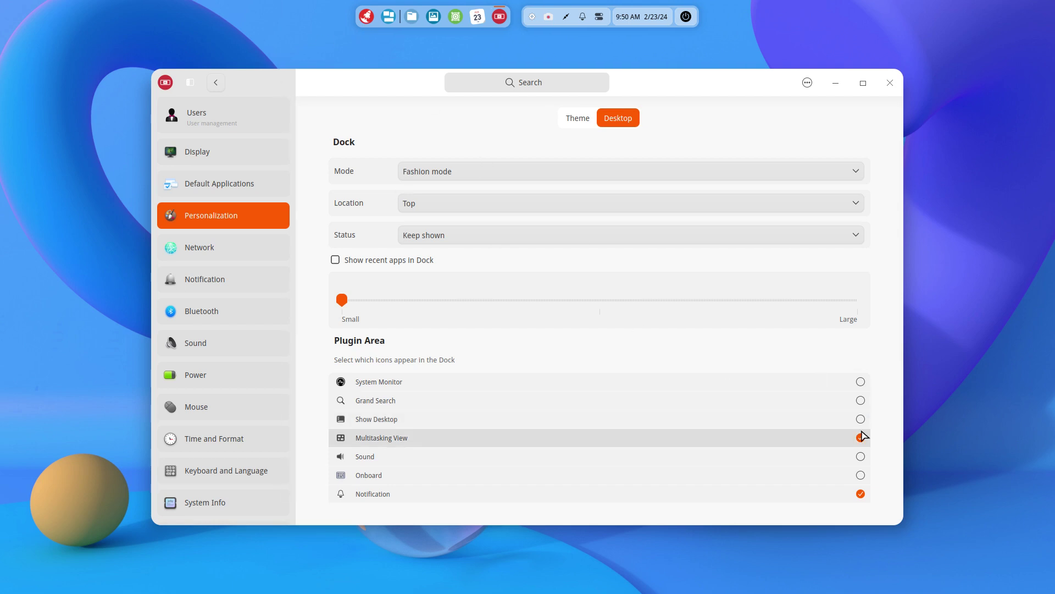
click(861, 438)
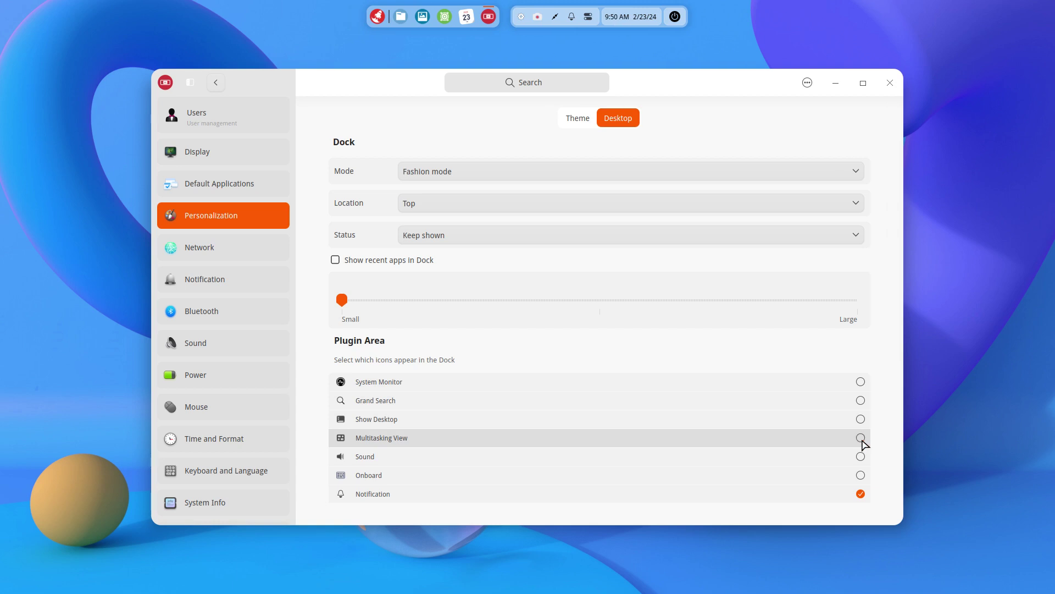
click(861, 494)
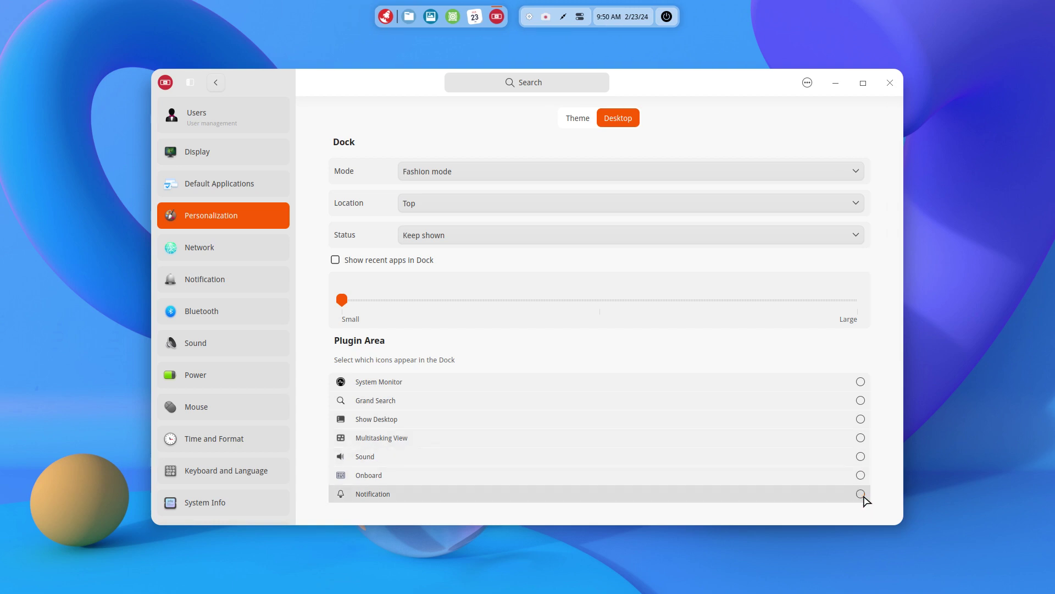
click(861, 495)
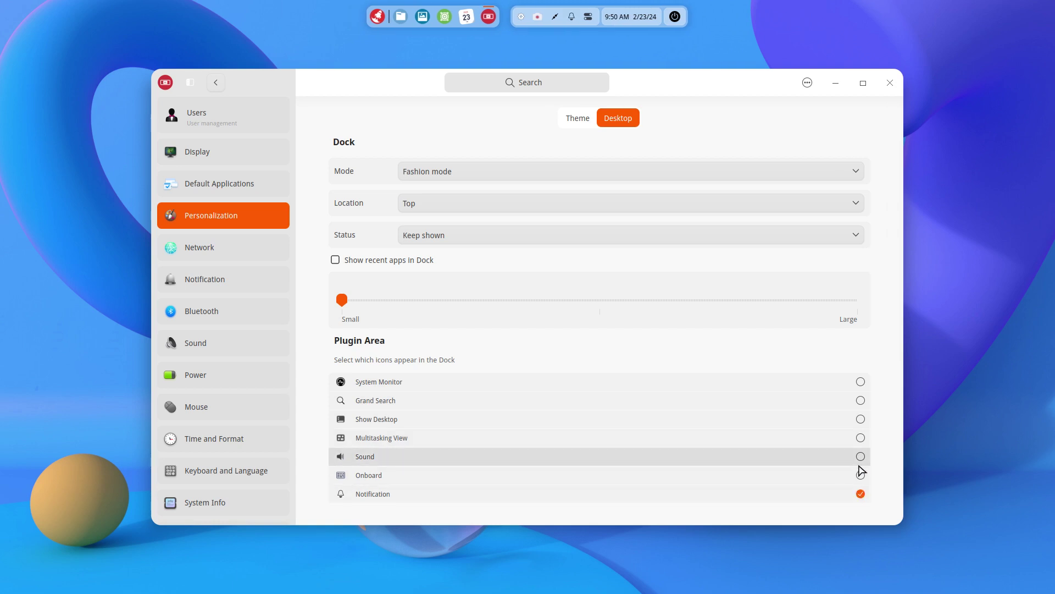
click(861, 438)
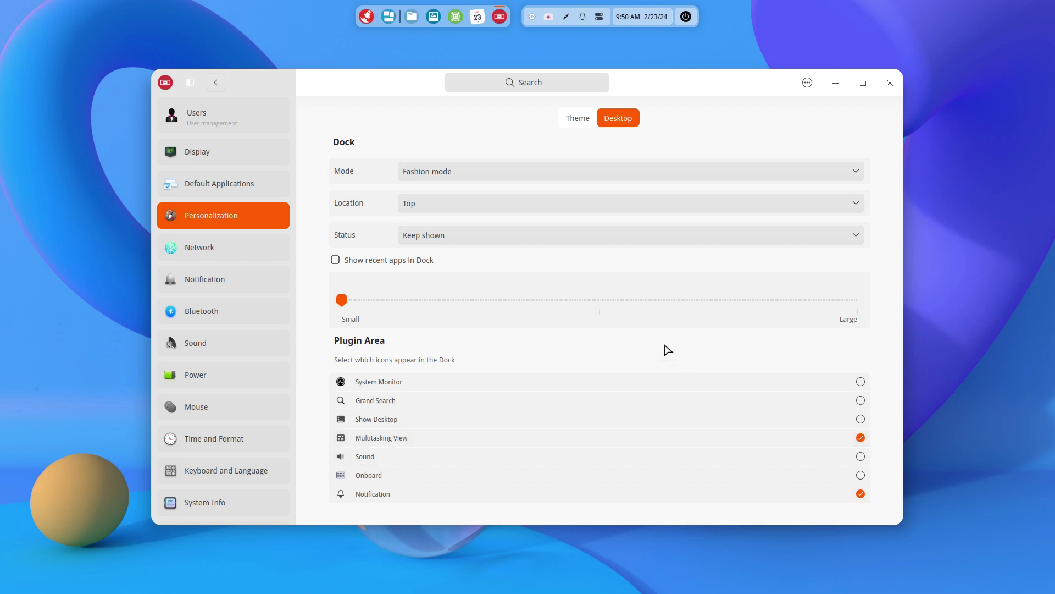
click(890, 83)
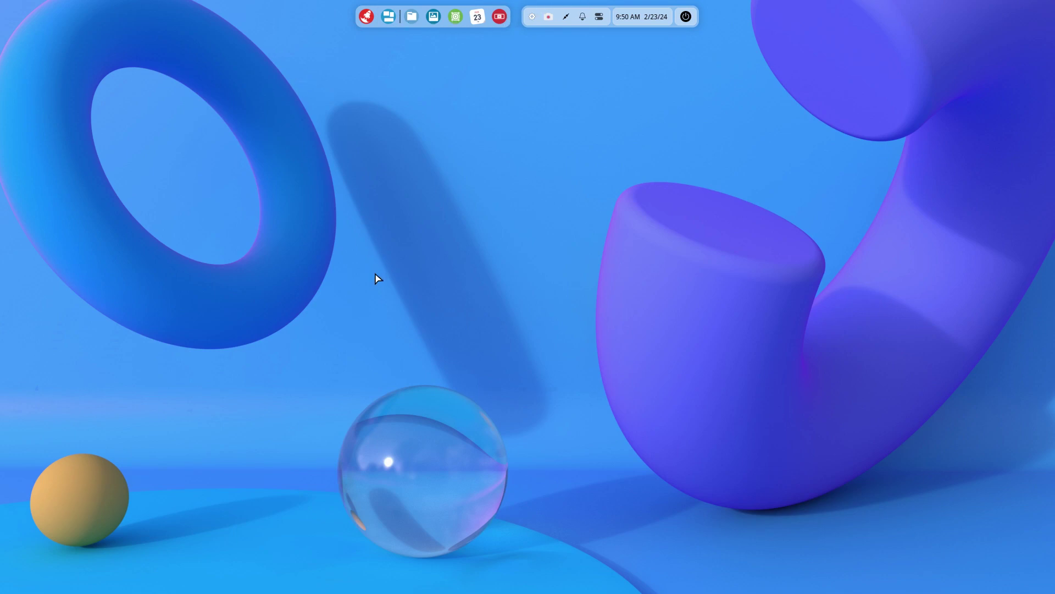
click(548, 18)
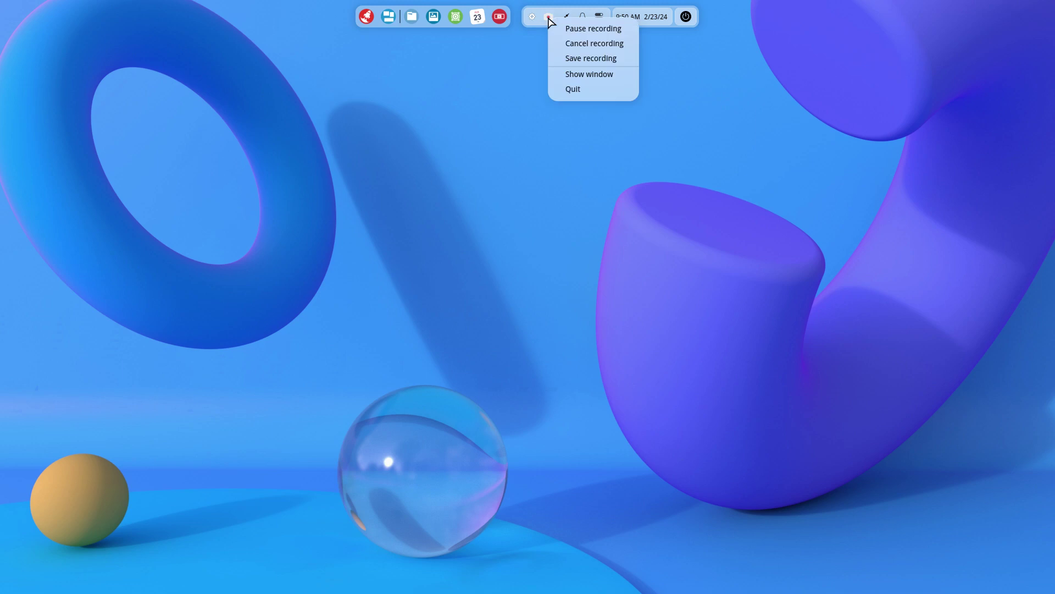